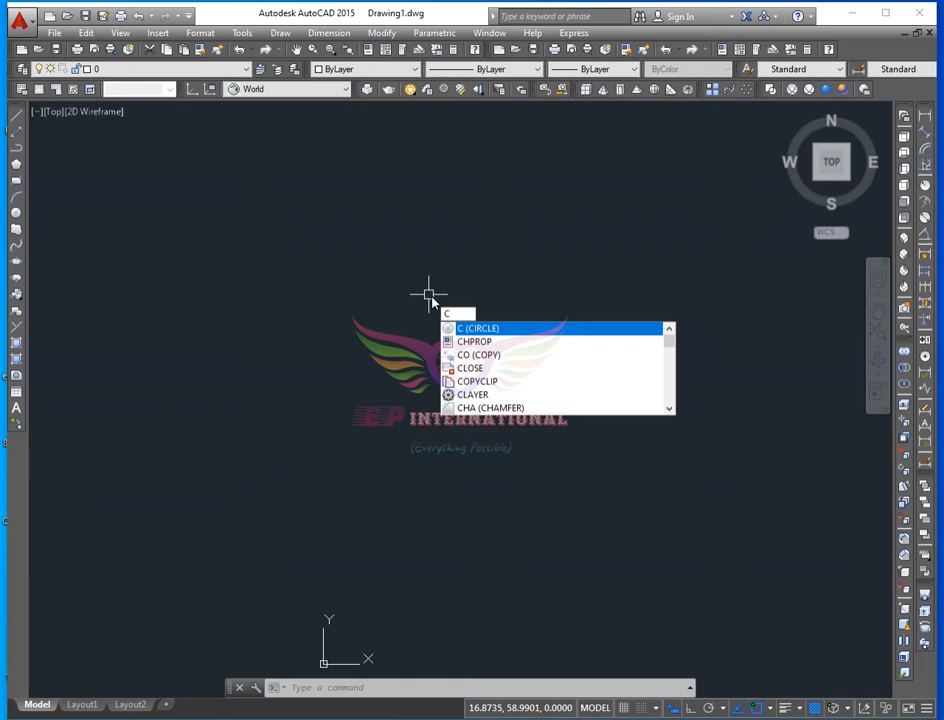
key("Escape")
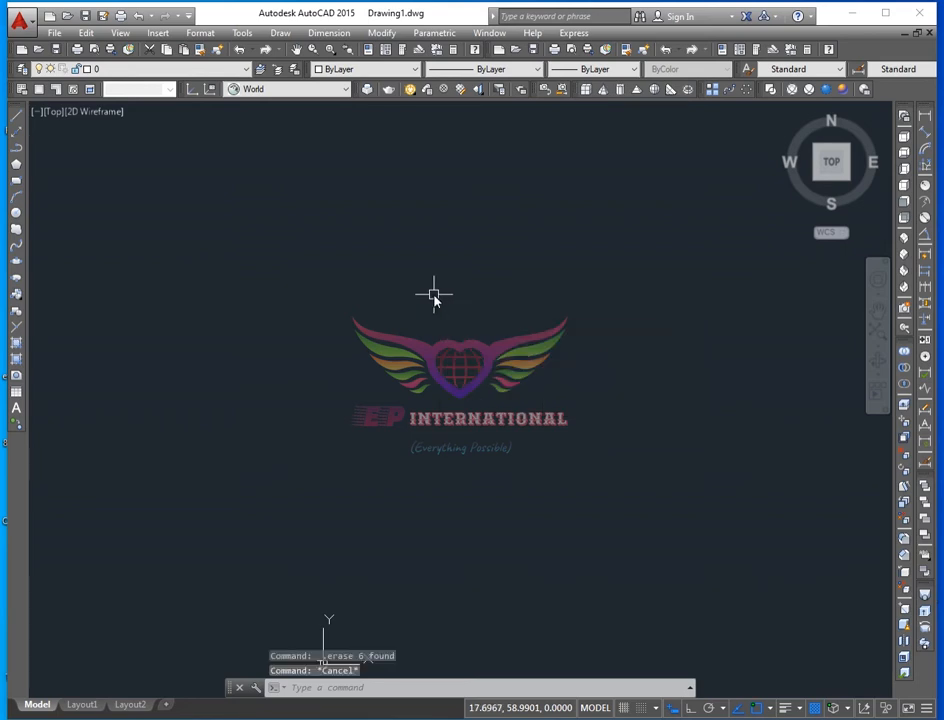
left_click(281, 39)
mouse_move(313, 248)
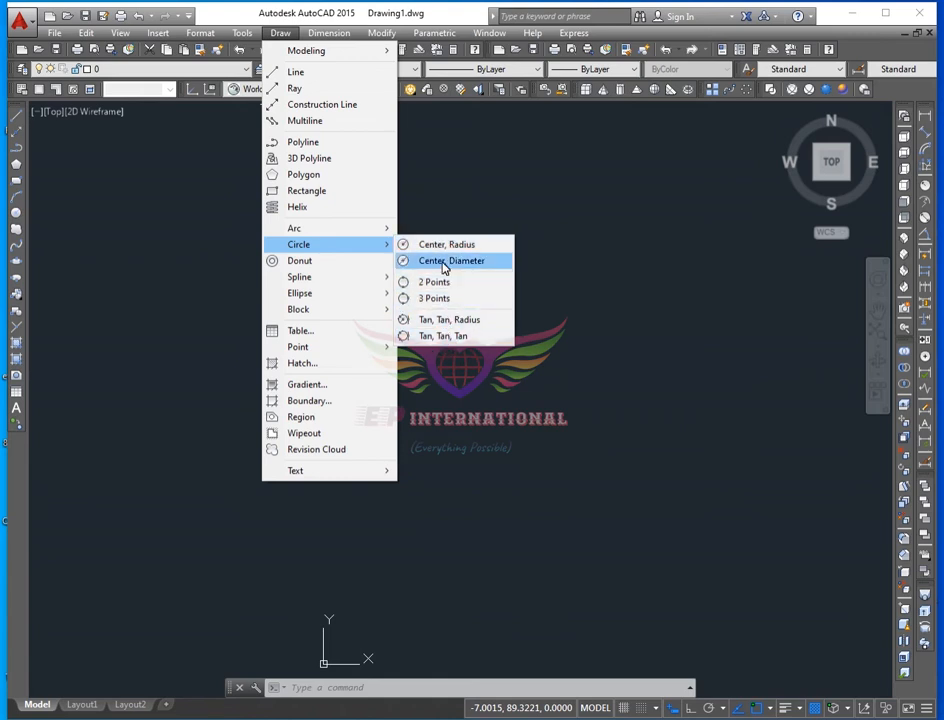
left_click(155, 289)
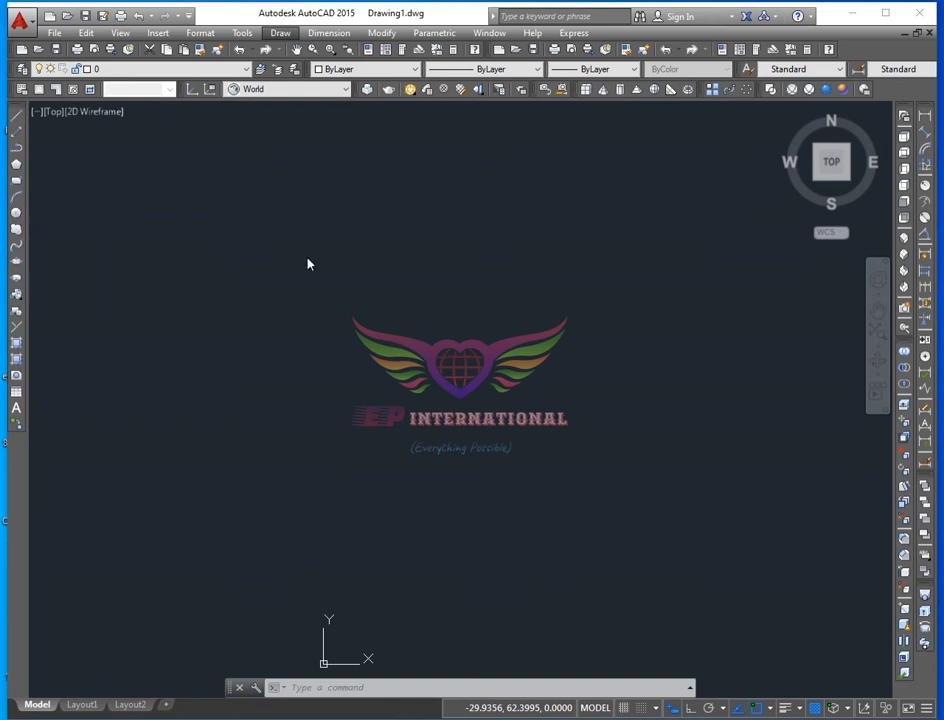
left_click(281, 33)
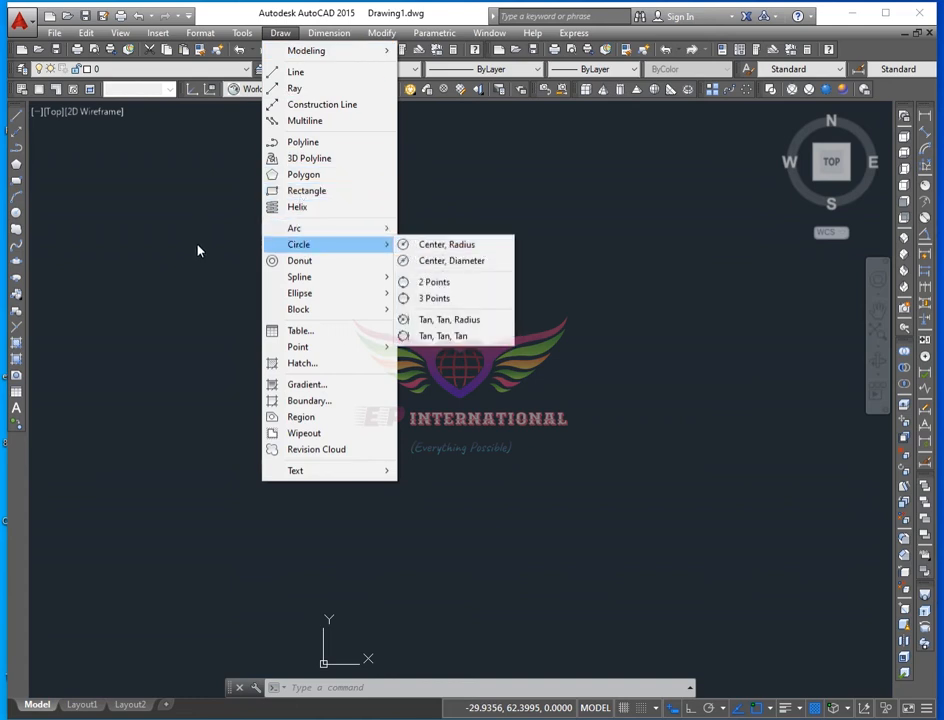
key("Escape")
key("Escape")
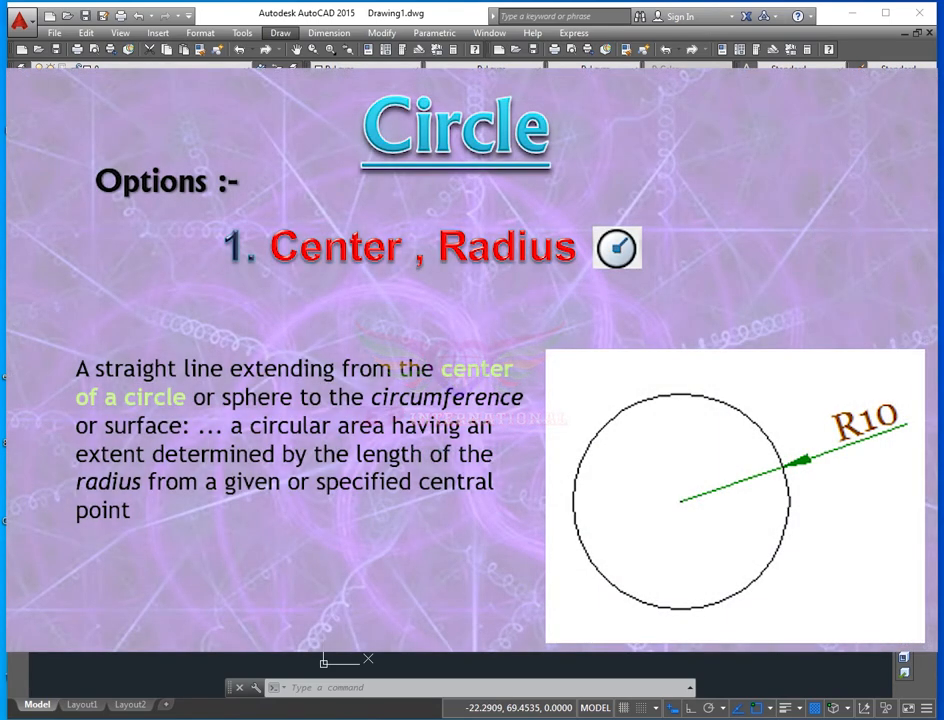
left_click(323, 661)
key("Escape")
key("Escape")
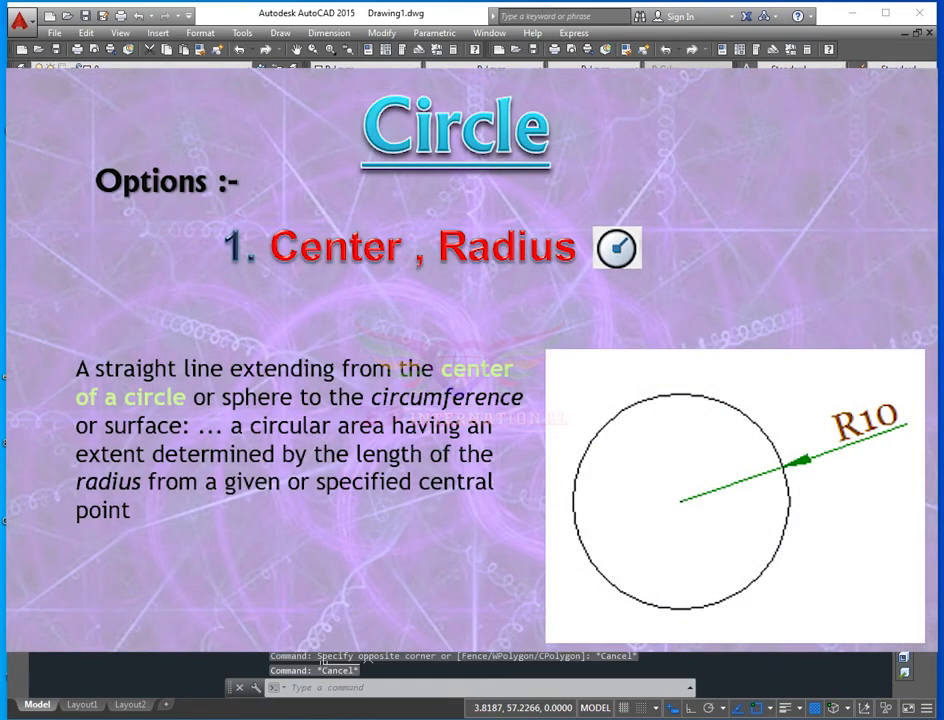
Step: Draw a circle with a radius of 50 at a freely picked centre point using the Circle command
type("c")
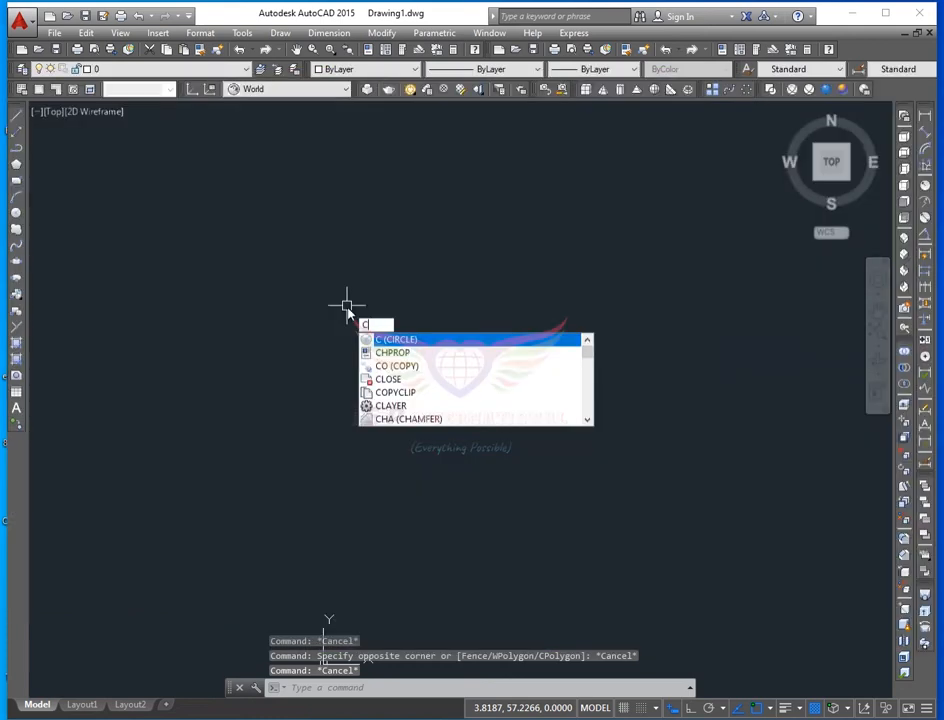
key("Return")
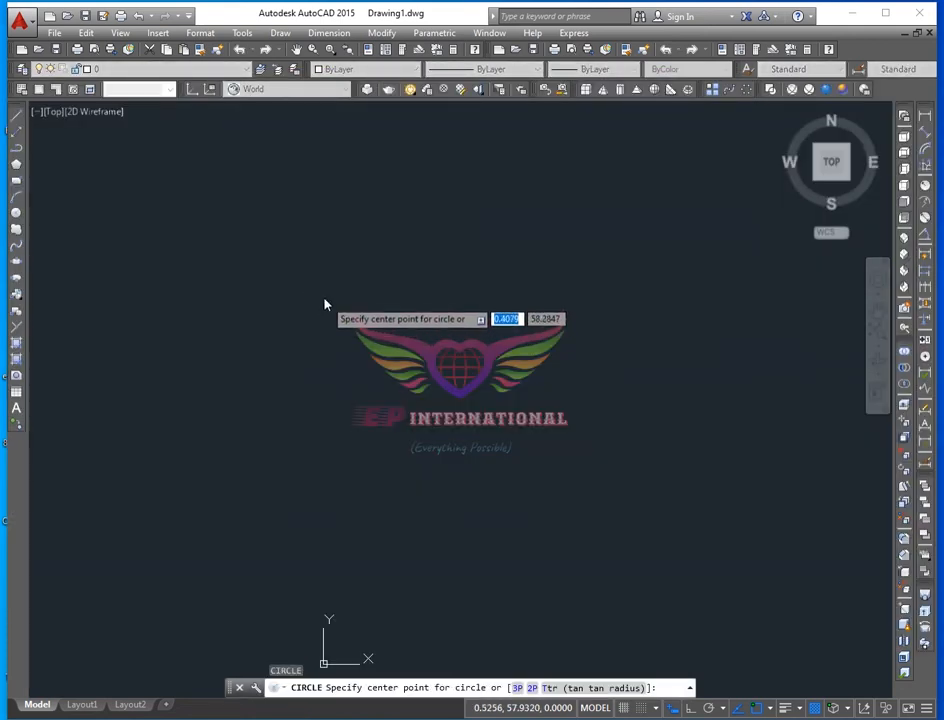
left_click(303, 306)
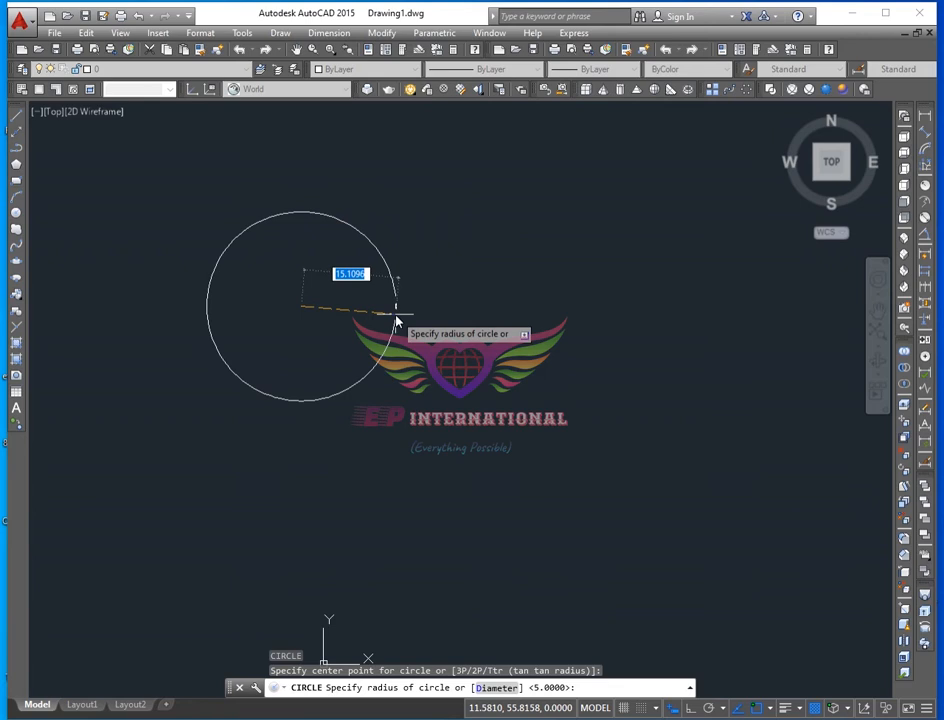
type("50")
key("Return")
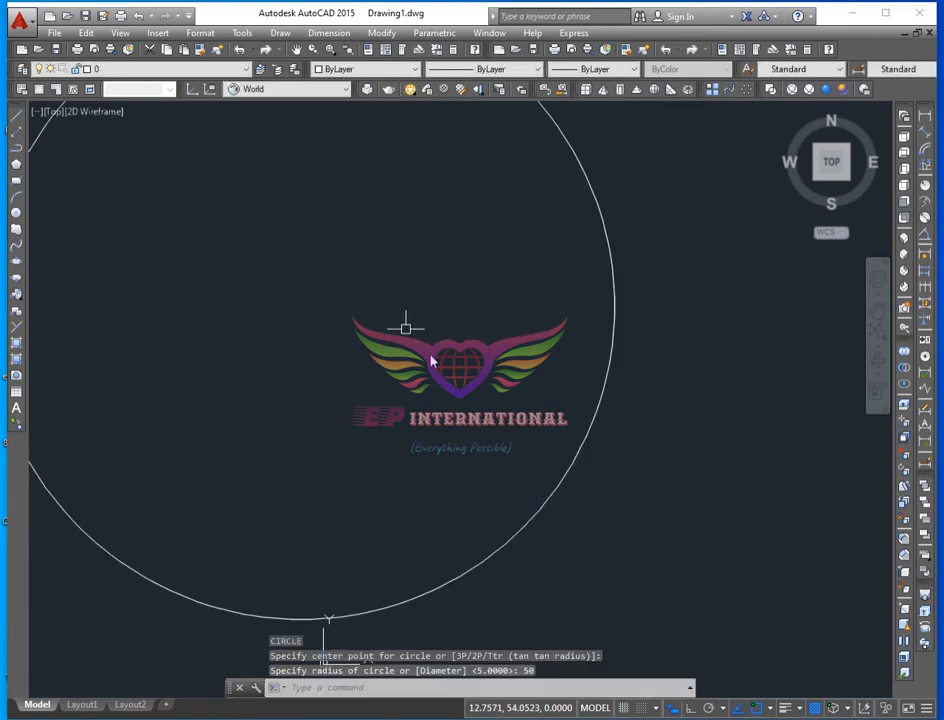
Step: Fit the whole drawing in view and add a radius dimension outside the circle's upper-right arc
scroll(476, 370, "down", 2)
type("z")
key("Return")
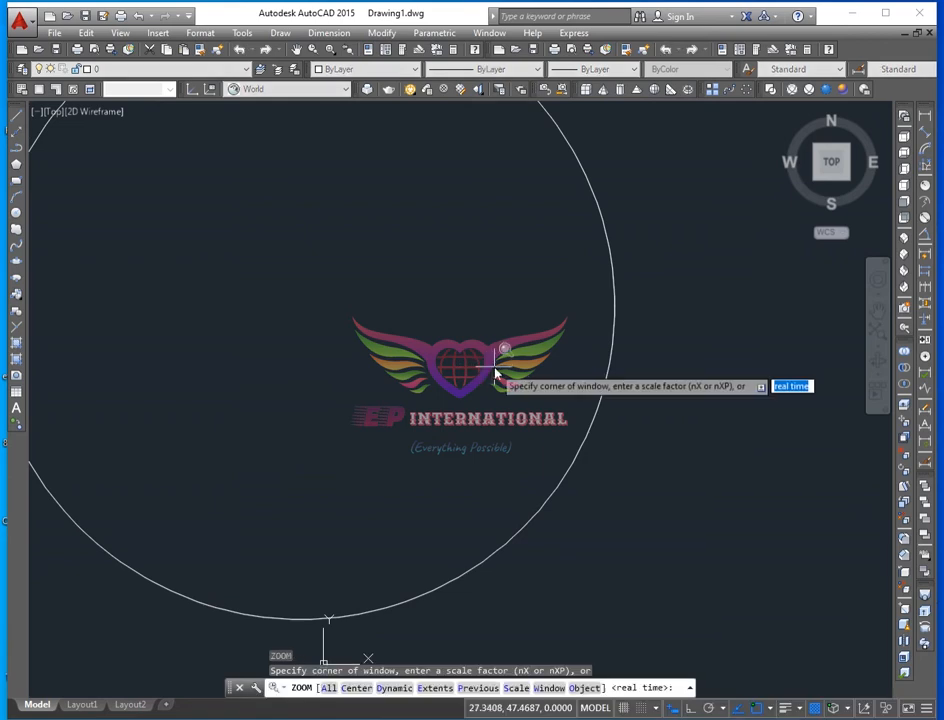
type("a")
key("Return")
scroll(502, 354, "down", 5)
key("Escape")
key("Escape")
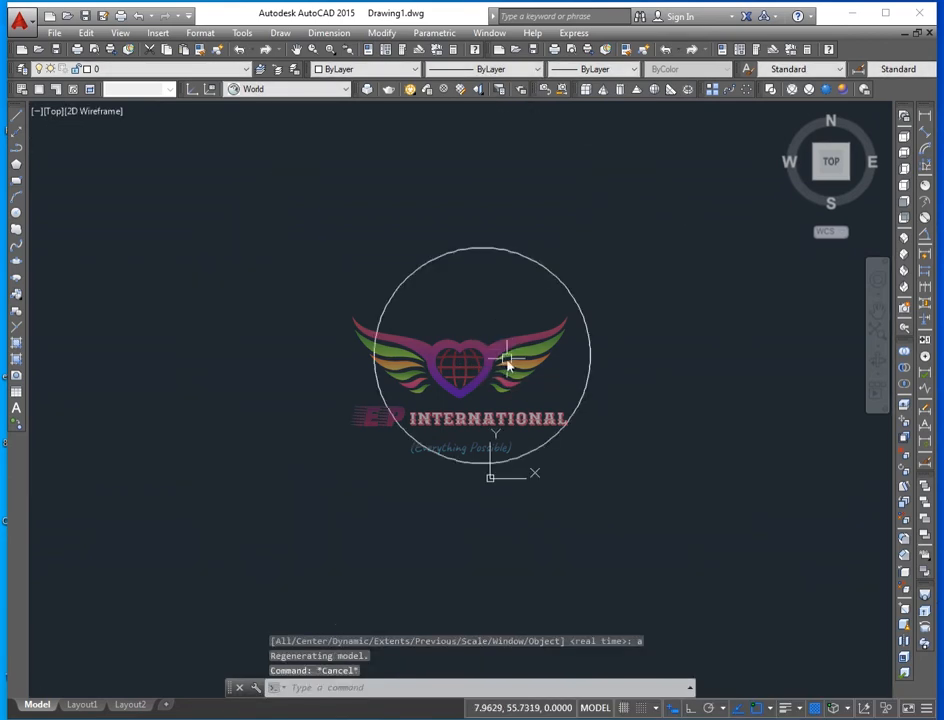
middle_click_drag(505, 360, 457, 338)
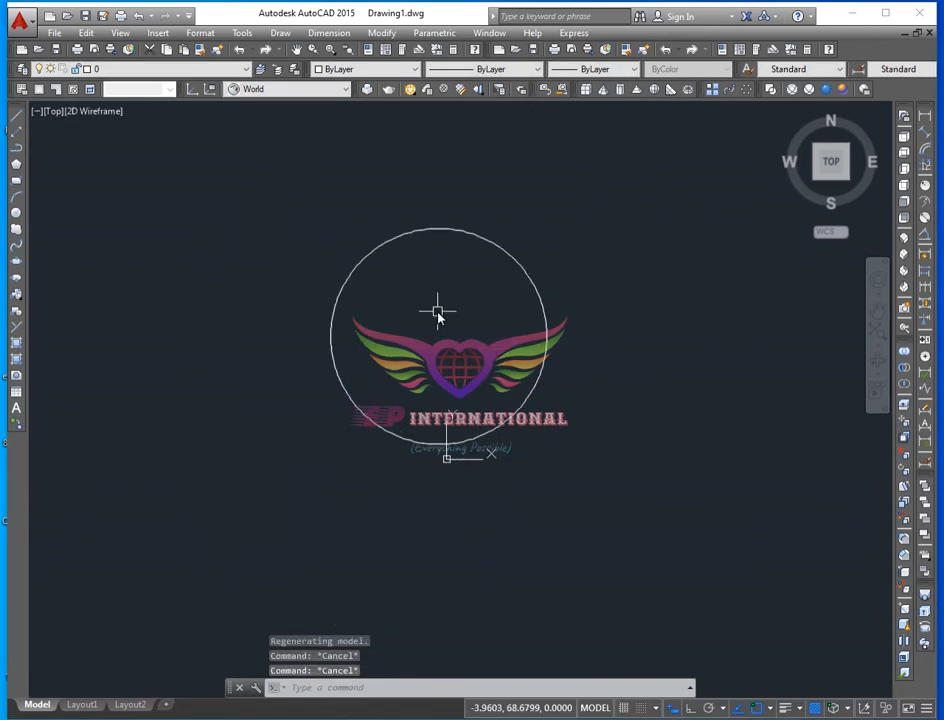
type("dra")
key("Return")
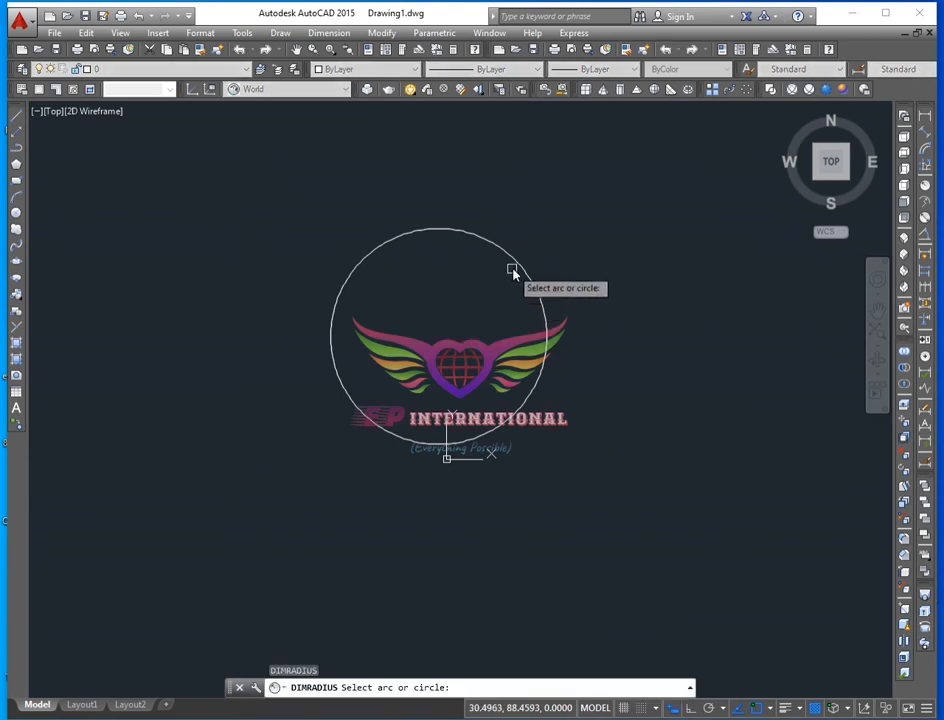
left_click(513, 262)
Step: Add a horizontal linear dimension from the circle's centre to its right quadrant, placed just above the centre
scroll(536, 246, "up", 4)
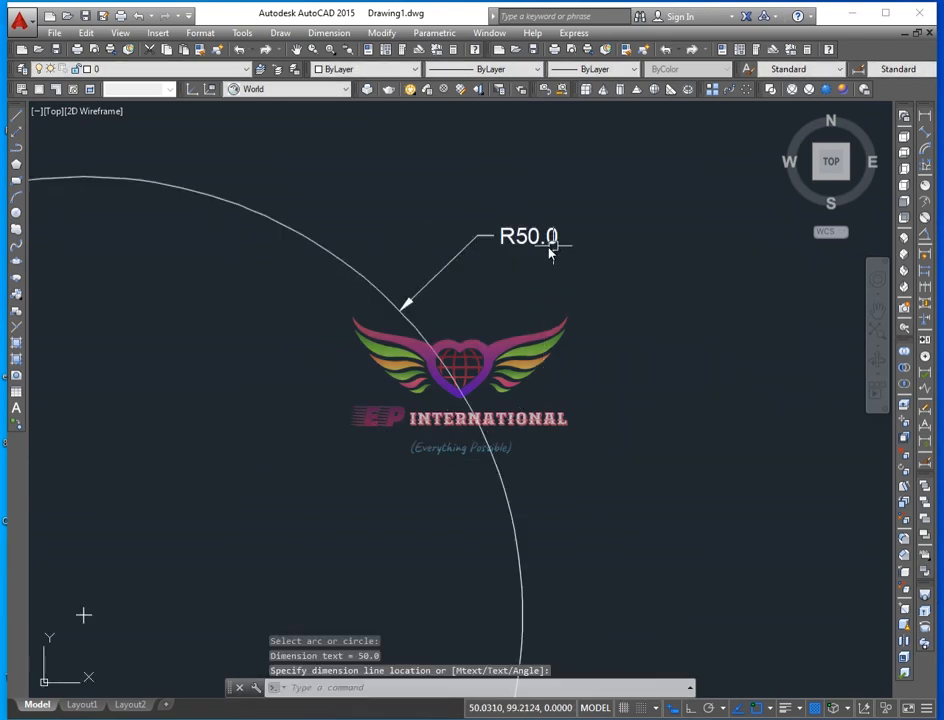
left_click(927, 117)
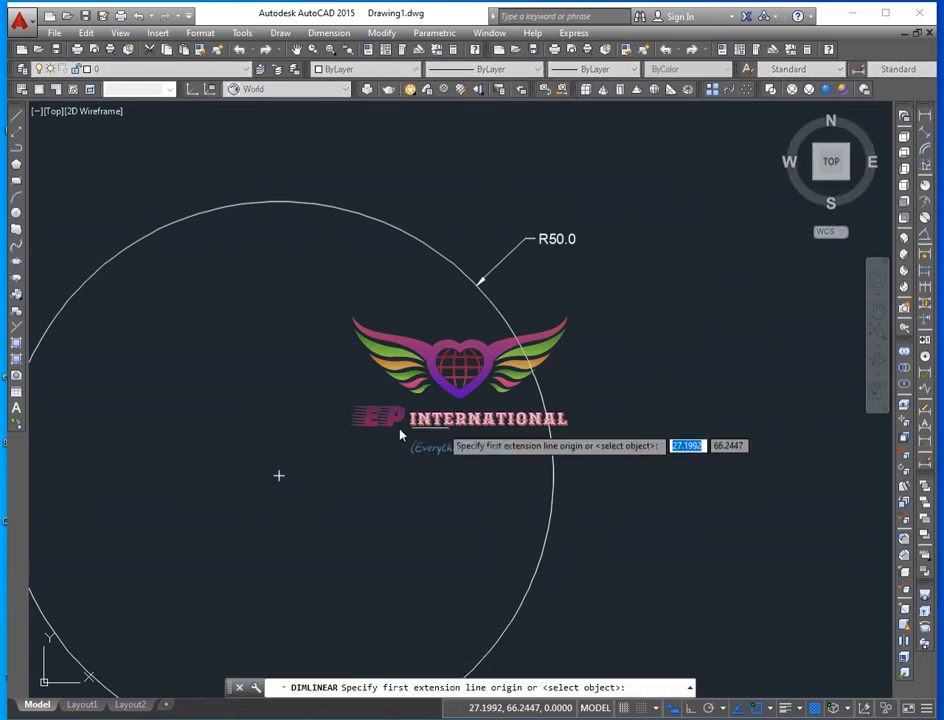
left_click(278, 475)
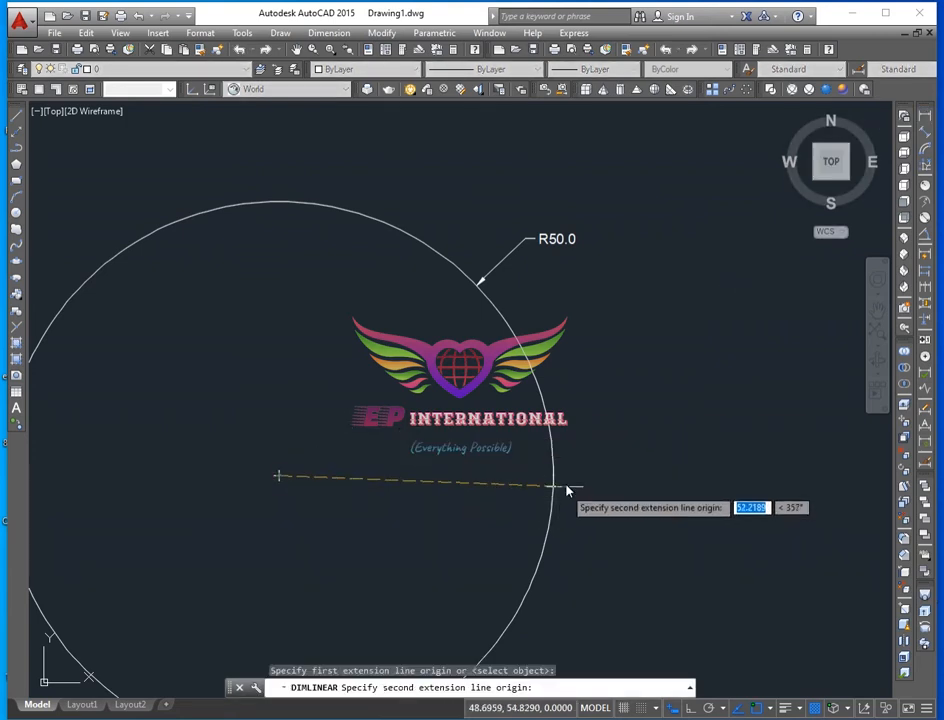
left_click(553, 476)
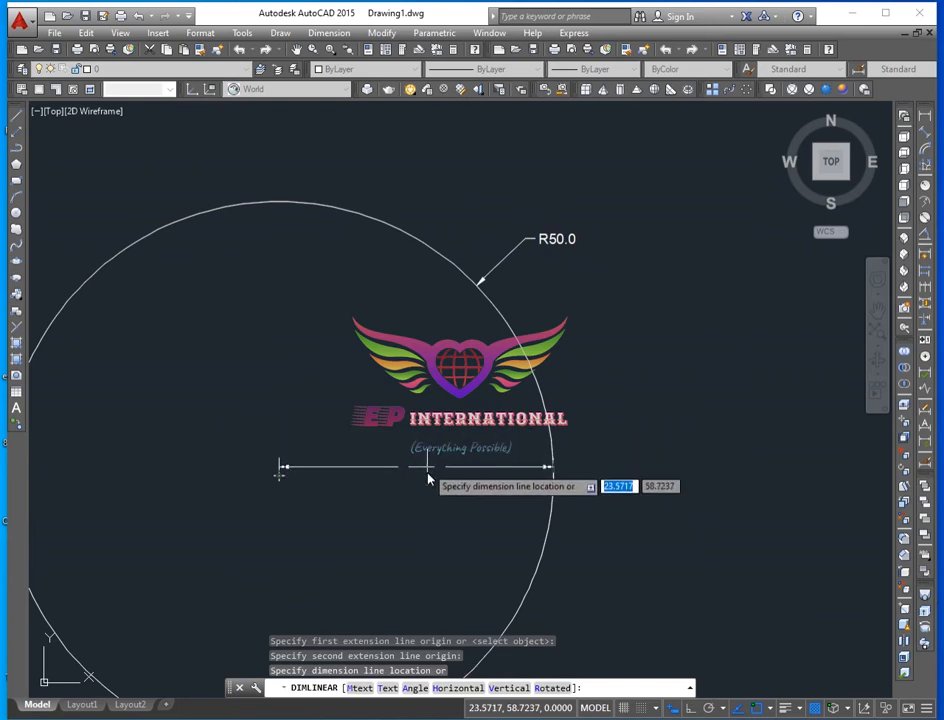
left_click(432, 402)
Step: Draw a second circle by centre and radius, with a radius of 50, in the empty space right of the first
scroll(428, 506, "down", 3)
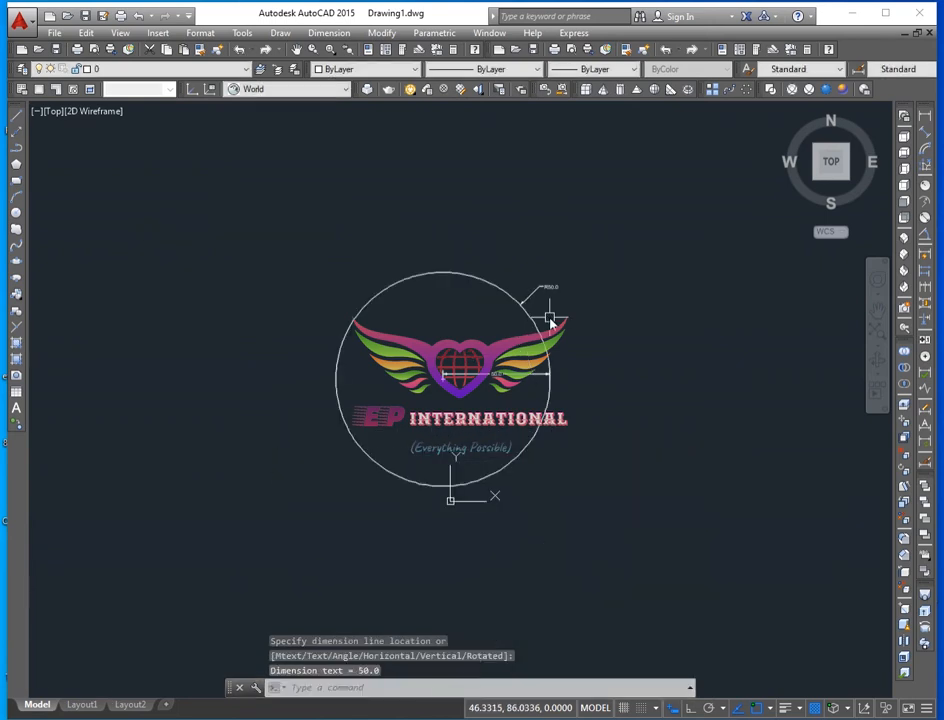
middle_click_drag(412, 380, 136, 340)
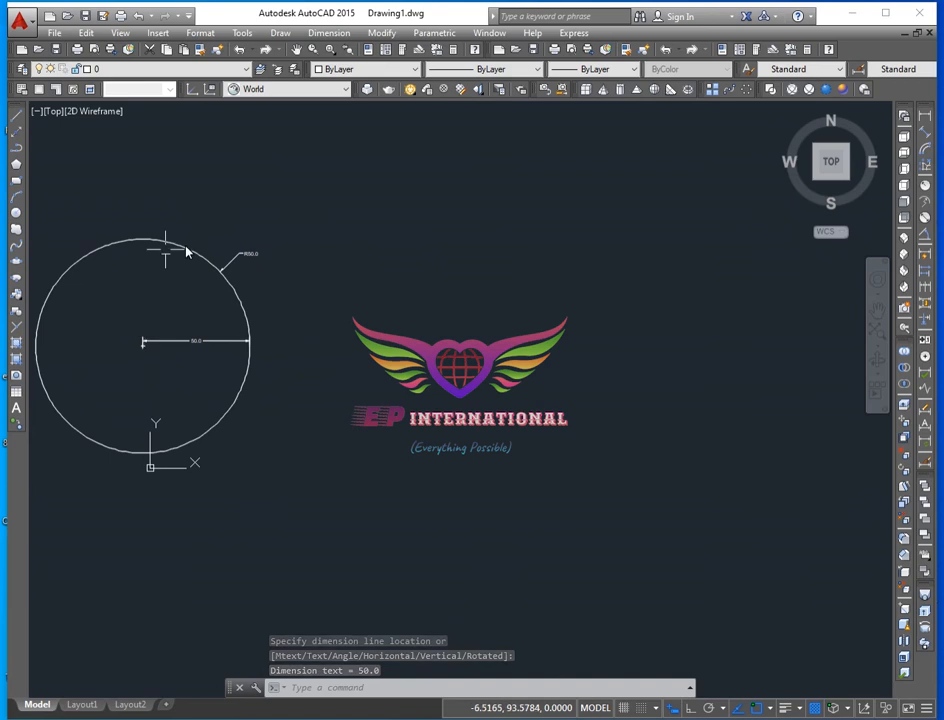
left_click(280, 33)
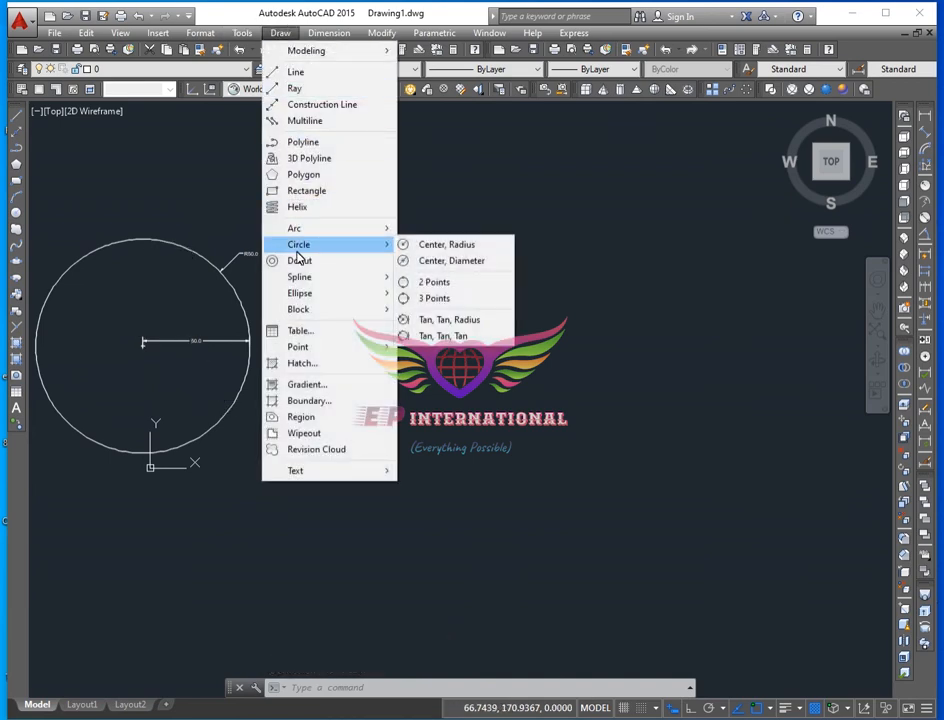
left_click(452, 251)
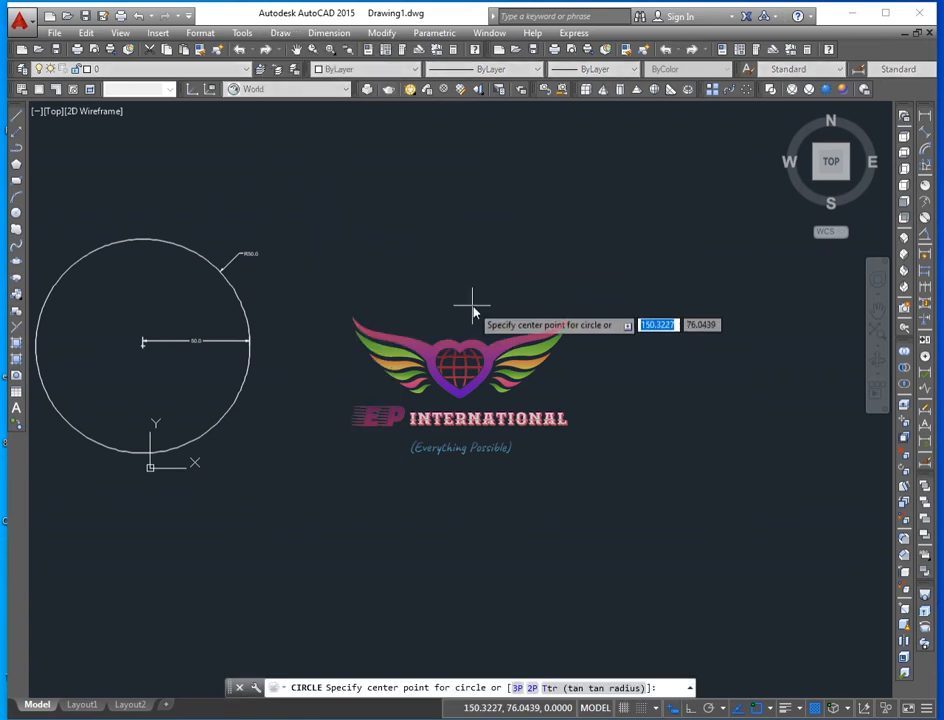
left_click(543, 302)
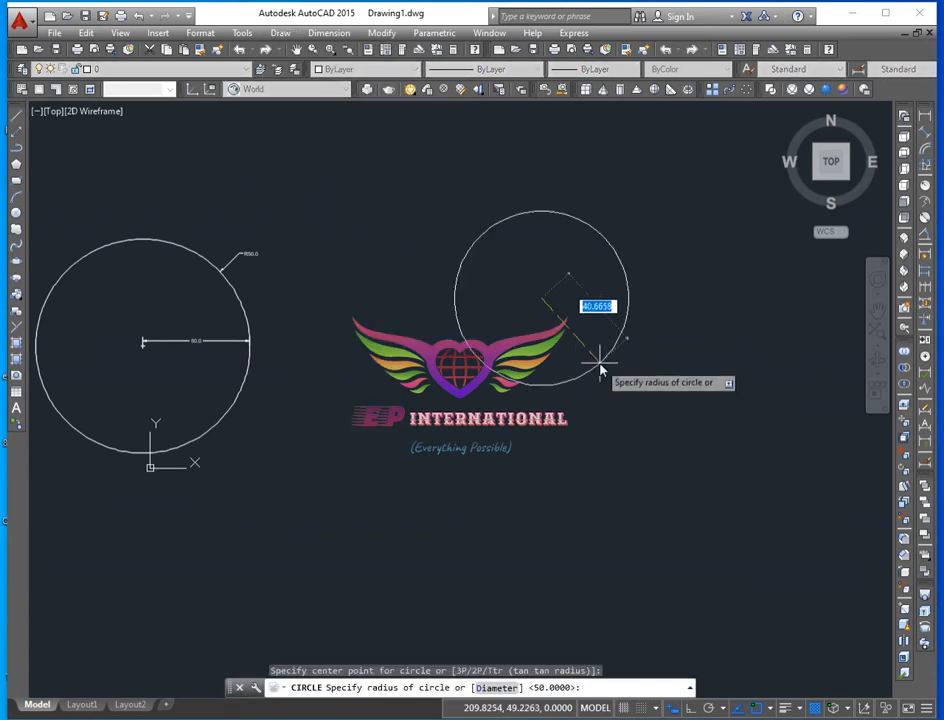
type("50")
key("Return")
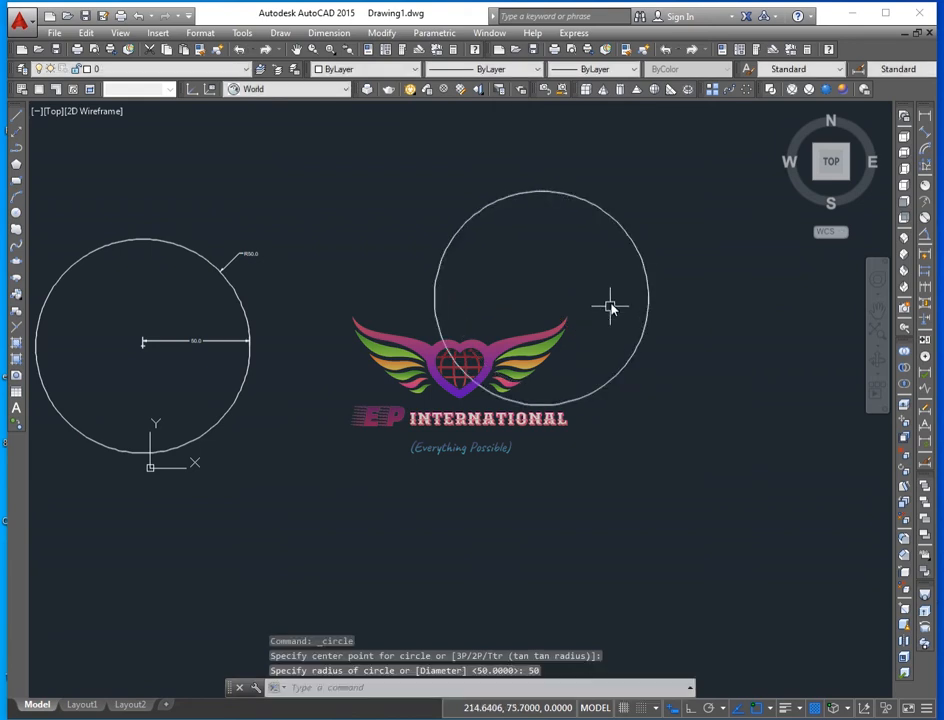
Step: Add a radius dimension outside the upper-right arc of the second circle
type("dr")
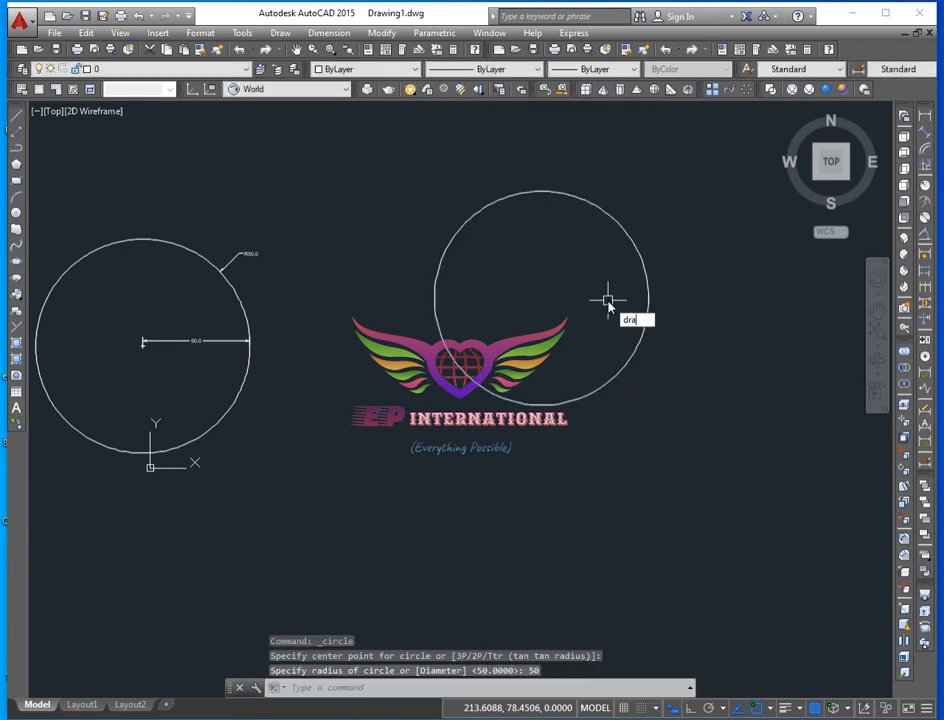
type("a")
key("Return")
left_click(632, 231)
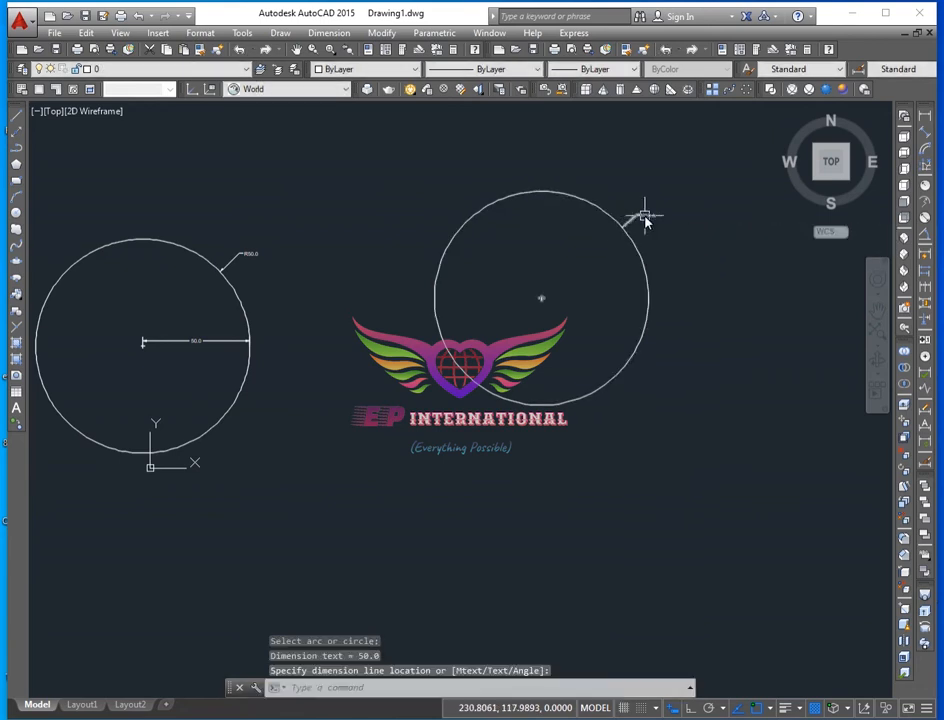
Step: Add a horizontal linear dimension from the second circle's centre to its right quadrant, just above the centre
scroll(645, 218, "up", 5)
scroll(620, 170, "down", 1)
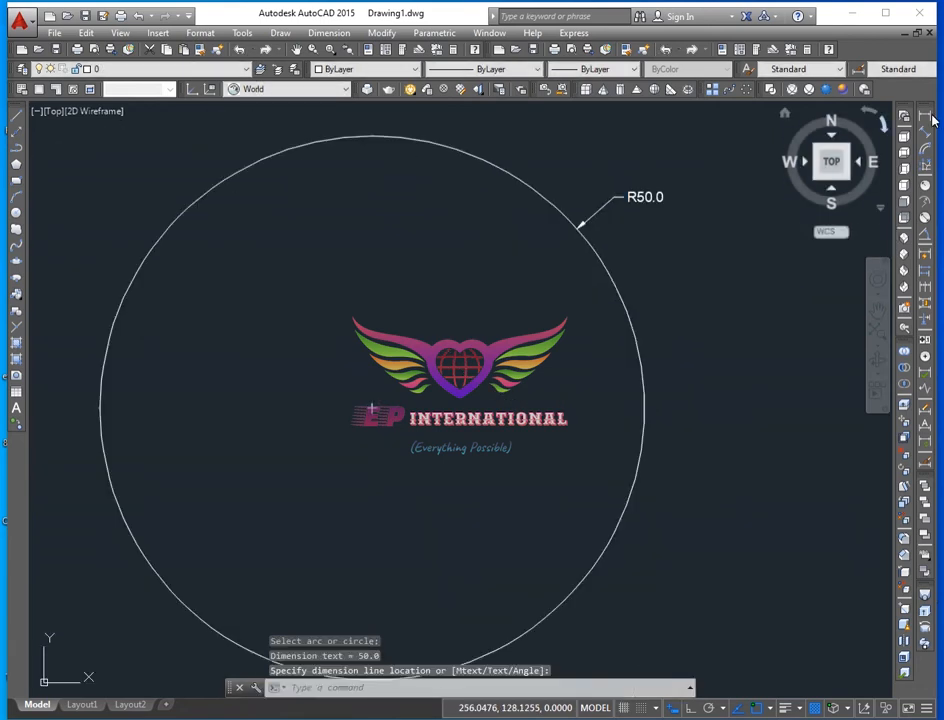
left_click(925, 116)
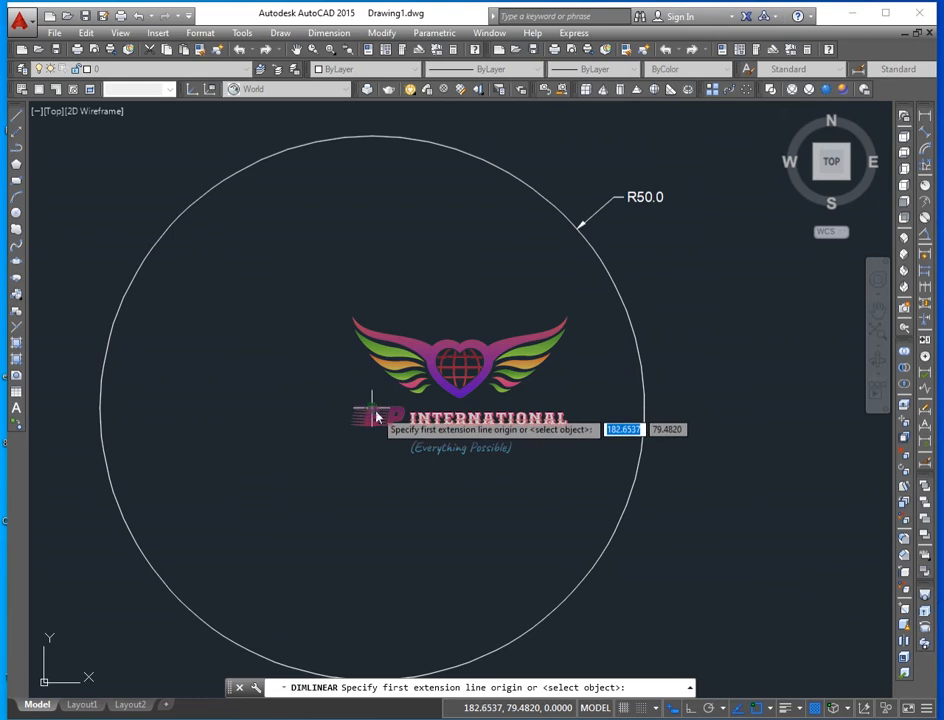
left_click(370, 408)
left_click(645, 410)
left_click(590, 391)
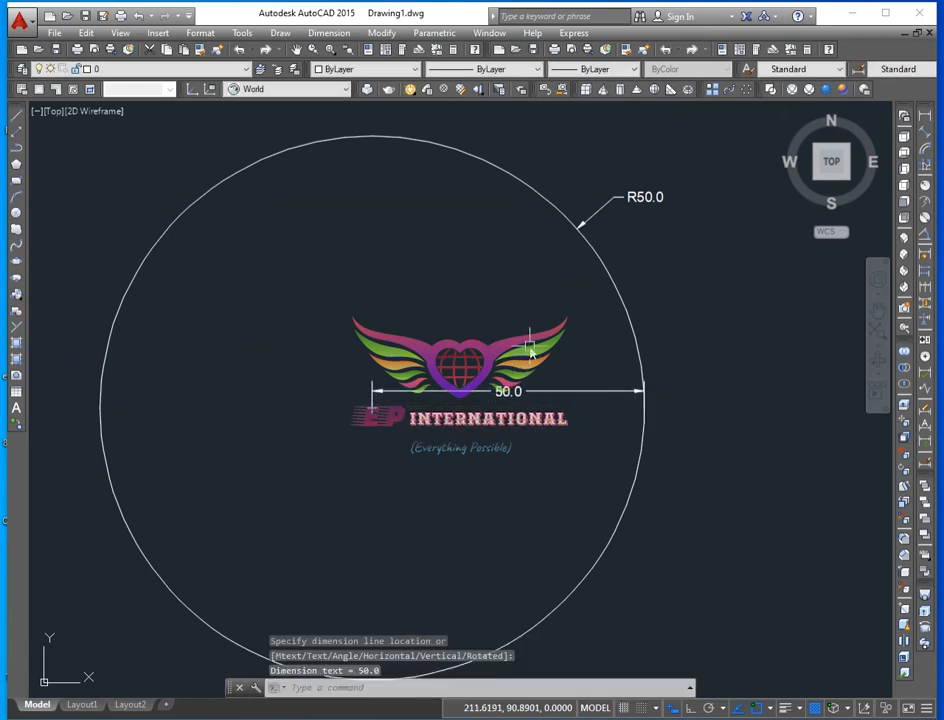
Step: Draw a third circle with a radius of 50 in the empty area below and between the two dimensioned circles
scroll(525, 355, "down", 2)
middle_click(371, 388)
middle_click(371, 388)
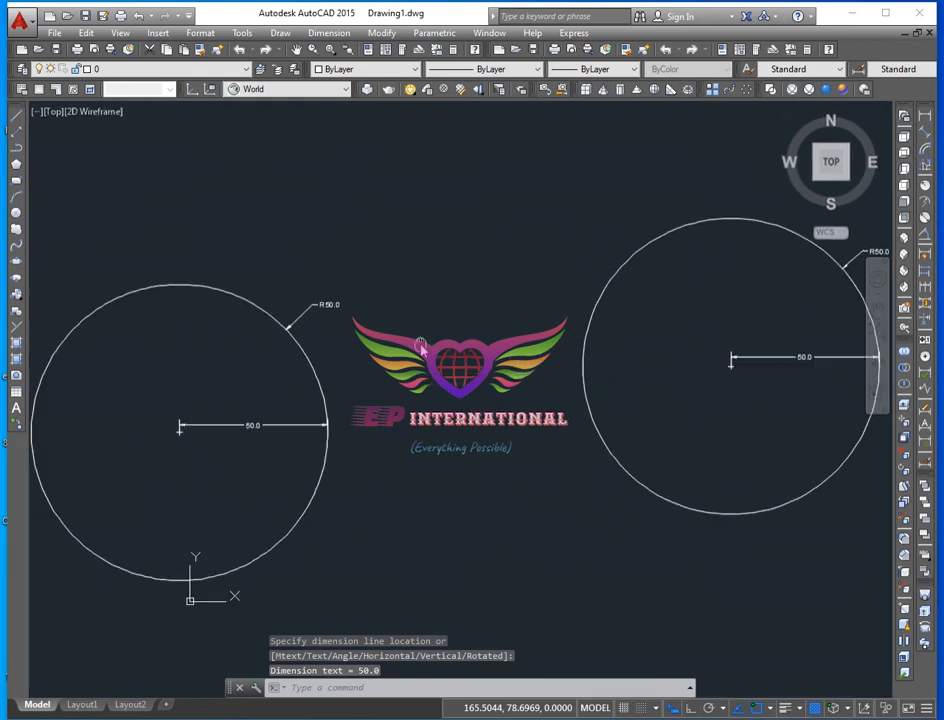
scroll(426, 343, "down", 3)
middle_click_drag(457, 340, 270, 386)
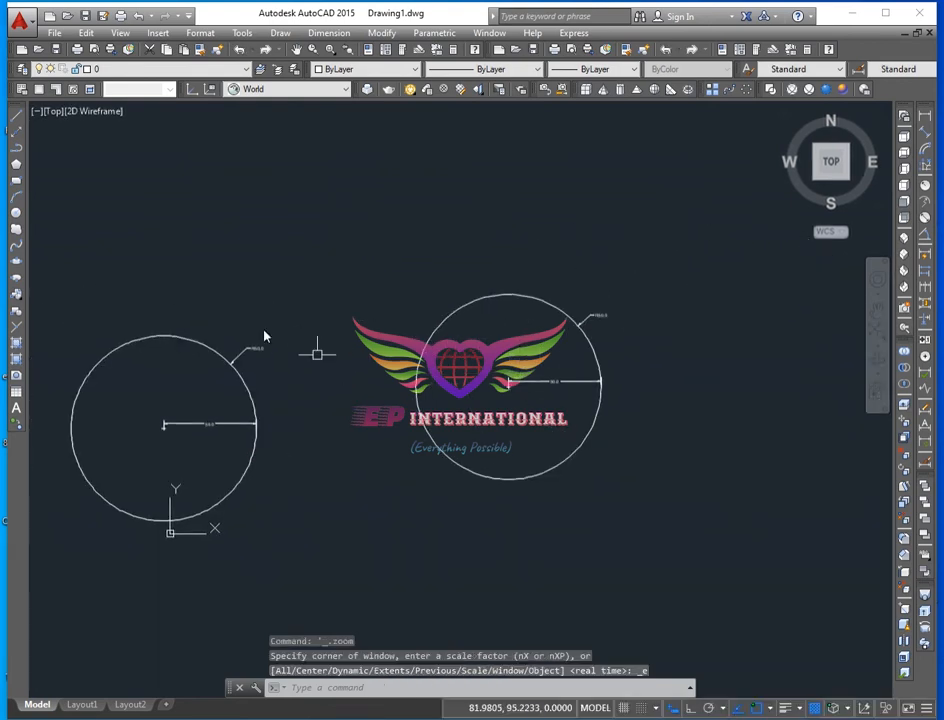
left_click(16, 214)
scroll(569, 269, "down", 2)
scroll(179, 299, "up", 3)
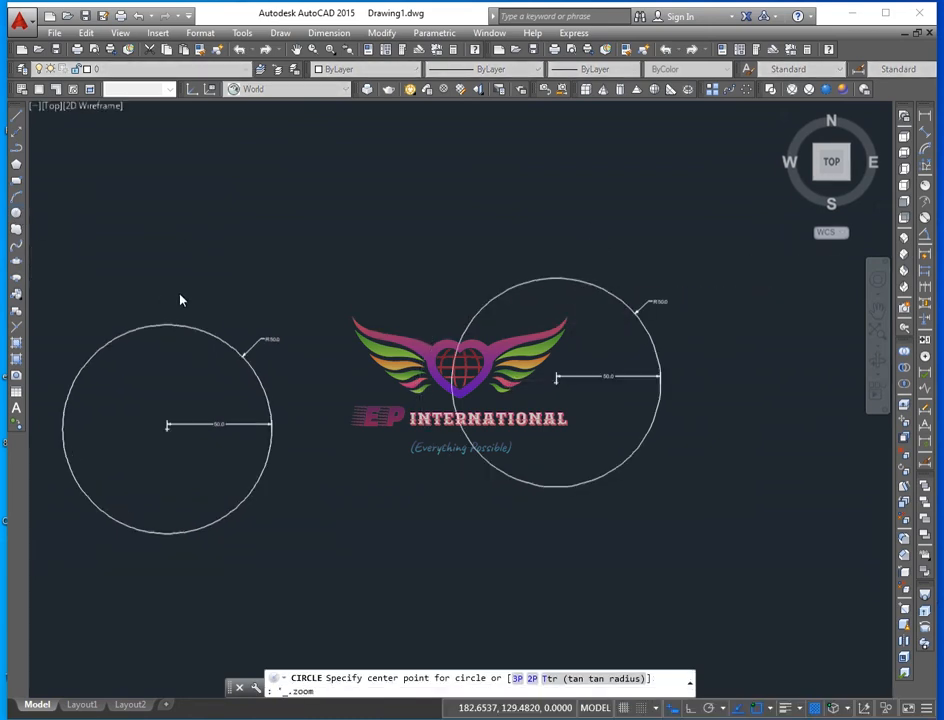
scroll(437, 278, "down", 2)
middle_click_drag(476, 495, 476, 305)
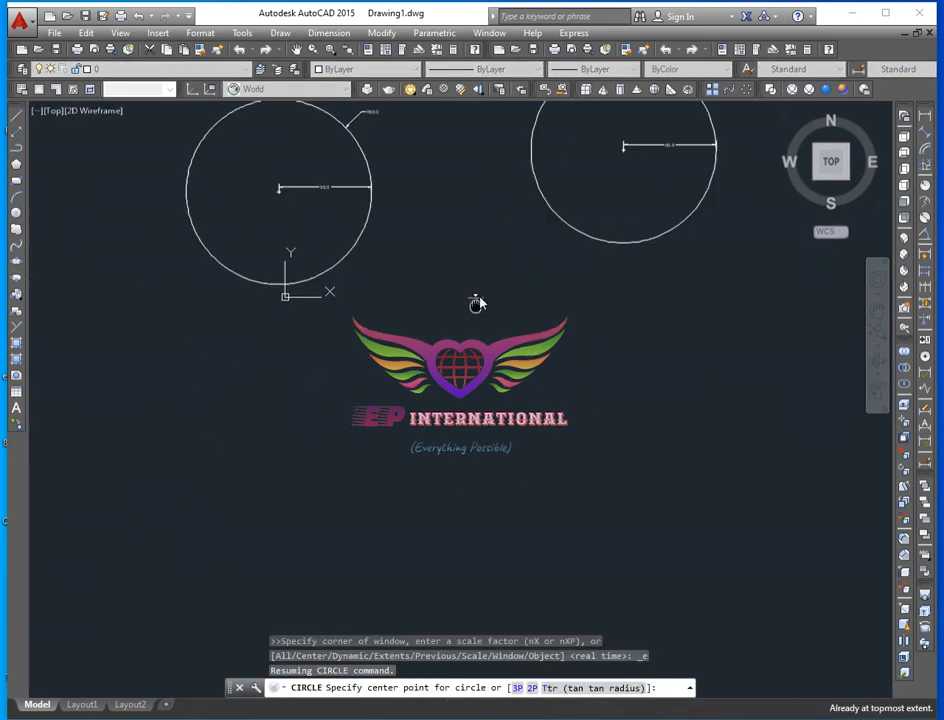
left_click(496, 427)
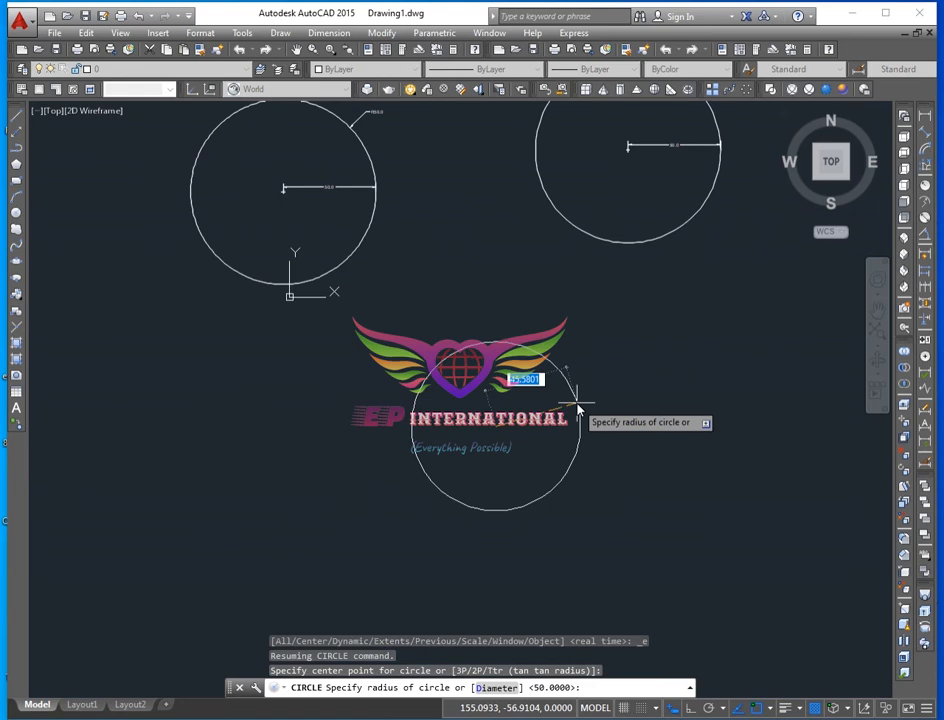
type("50")
key("Return")
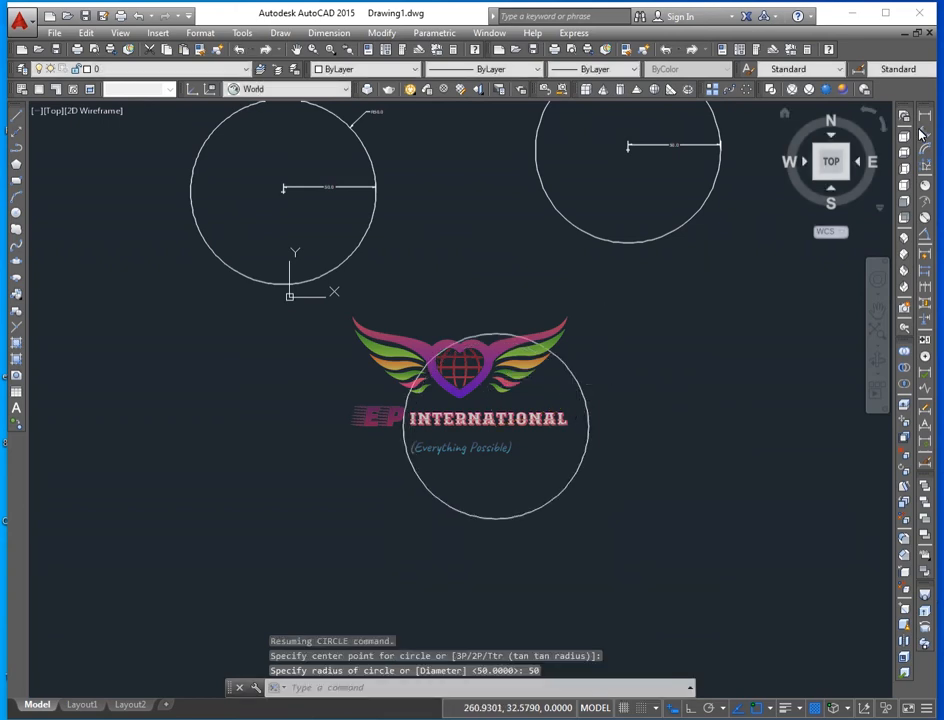
Step: Add a radius dimension outside the upper-right arc of the third circle
type("ddr")
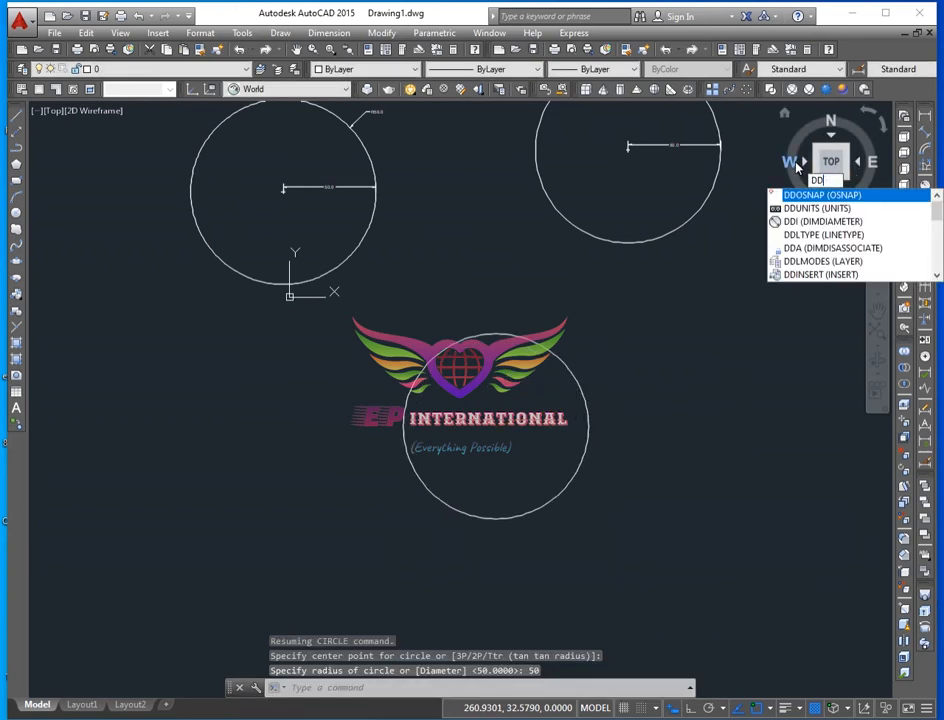
type("a")
key("Return")
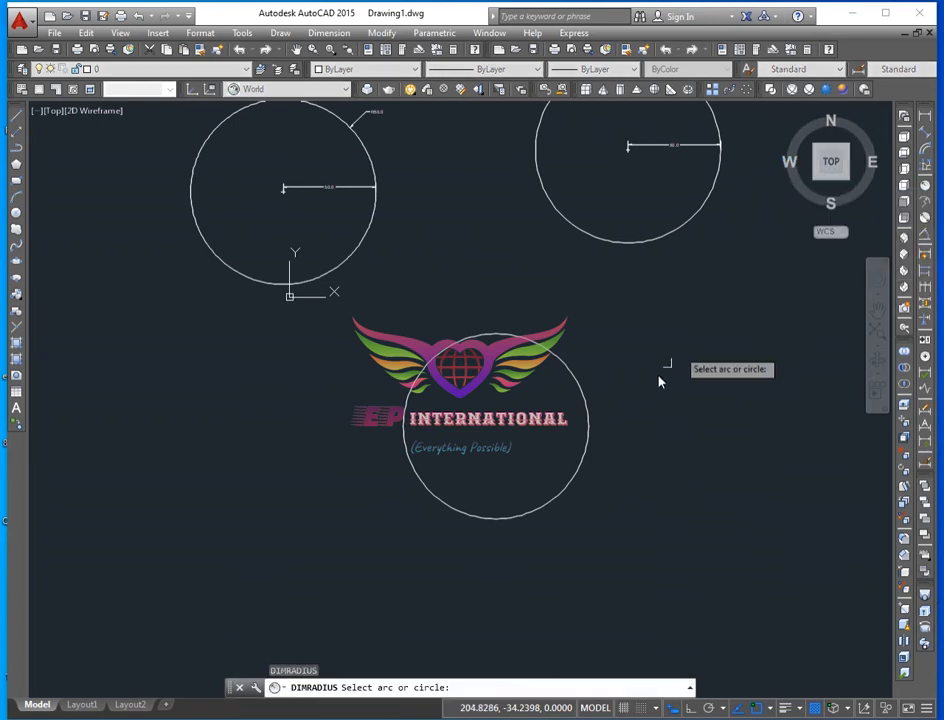
left_click(576, 371)
left_click(580, 369)
scroll(586, 367, "up", 5)
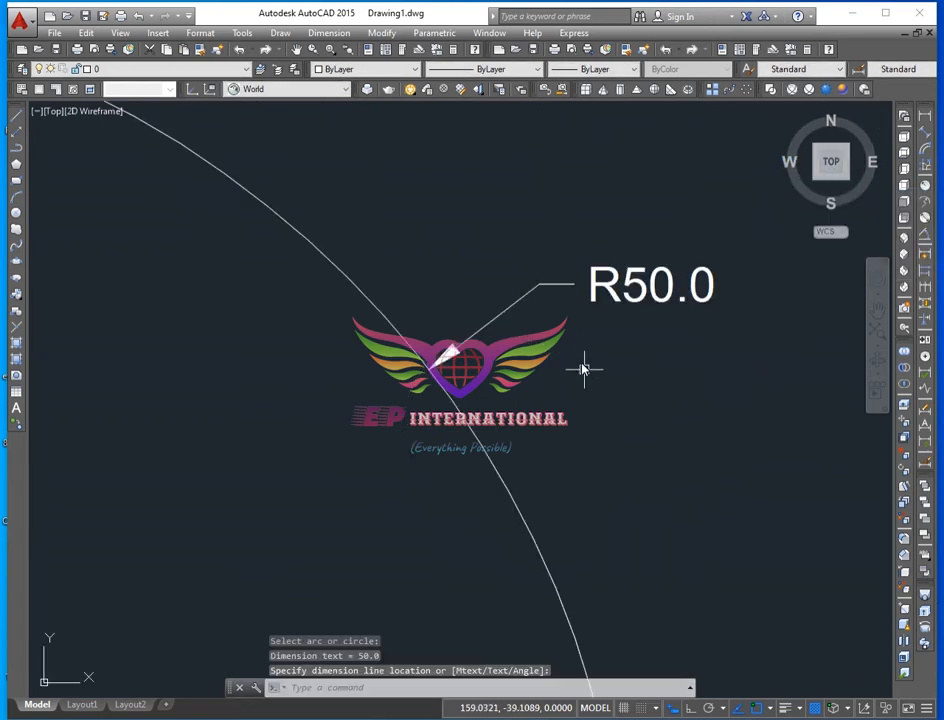
Step: Add a horizontal linear dimension from the third circle's centre to its right quadrant, just above the centre
scroll(673, 213, "down", 1)
left_click(923, 117)
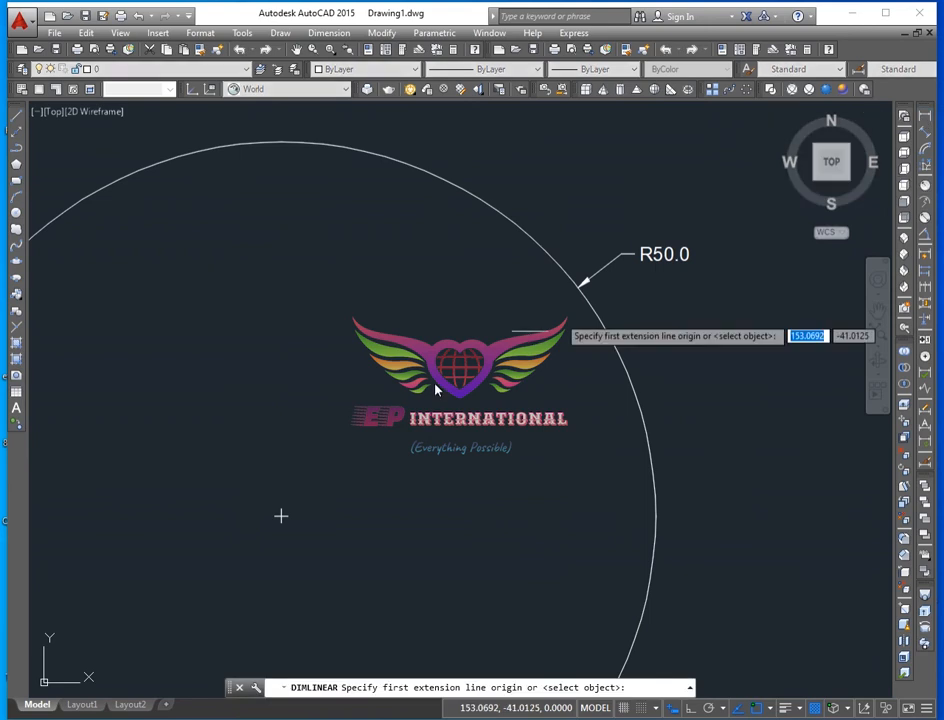
left_click(281, 518)
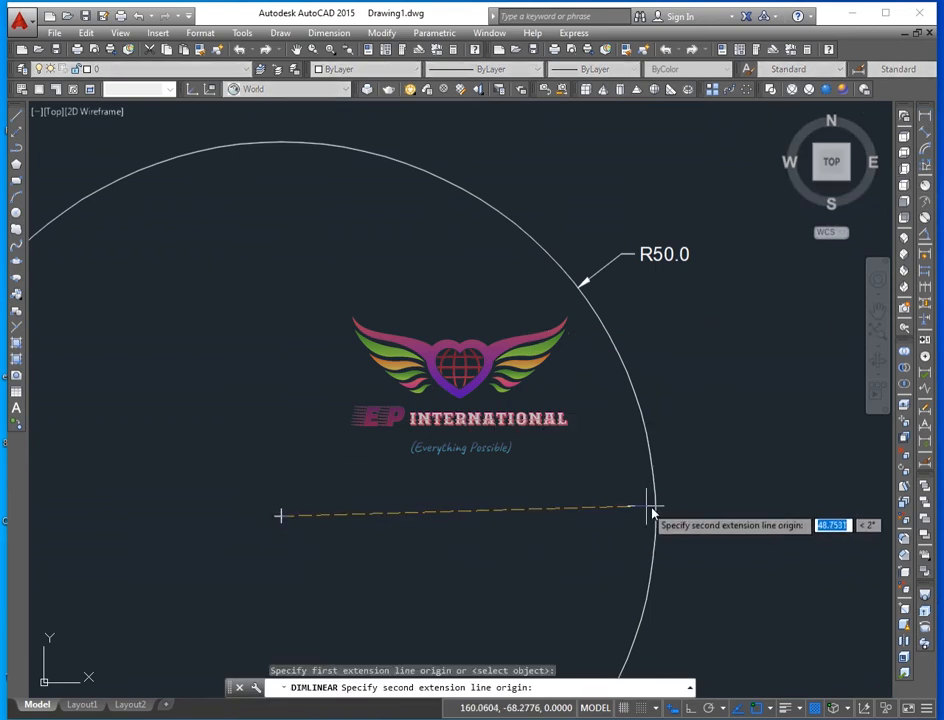
left_click(655, 517)
left_click(590, 558)
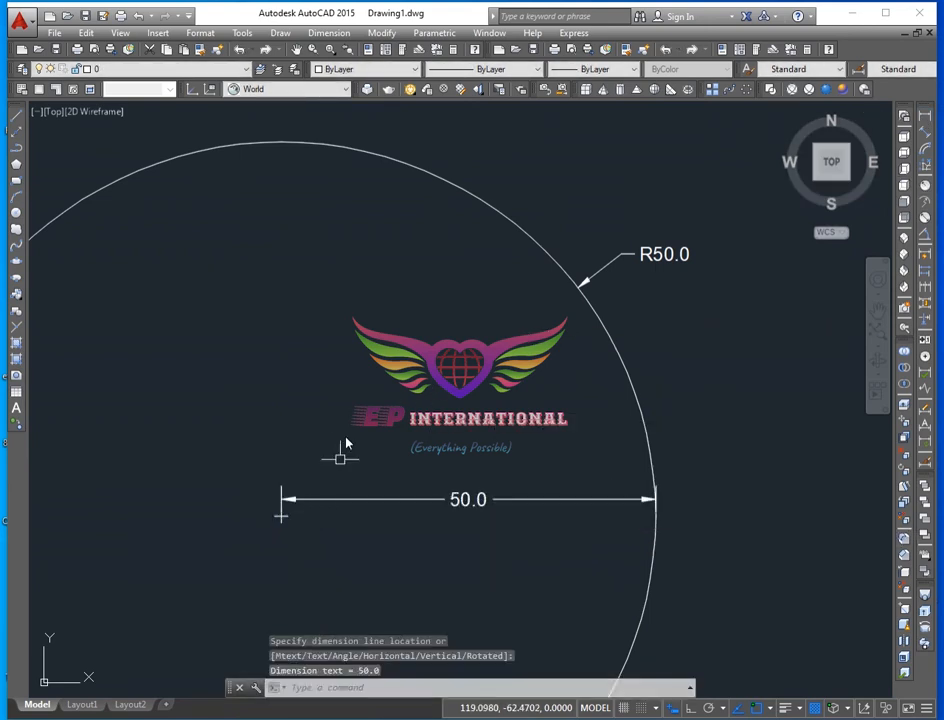
Step: Zoom to the whole drawing and look over the three dimensioned circles
scroll(338, 470, "down", 4)
scroll(346, 384, "down", 4)
scroll(392, 449, "up", 2)
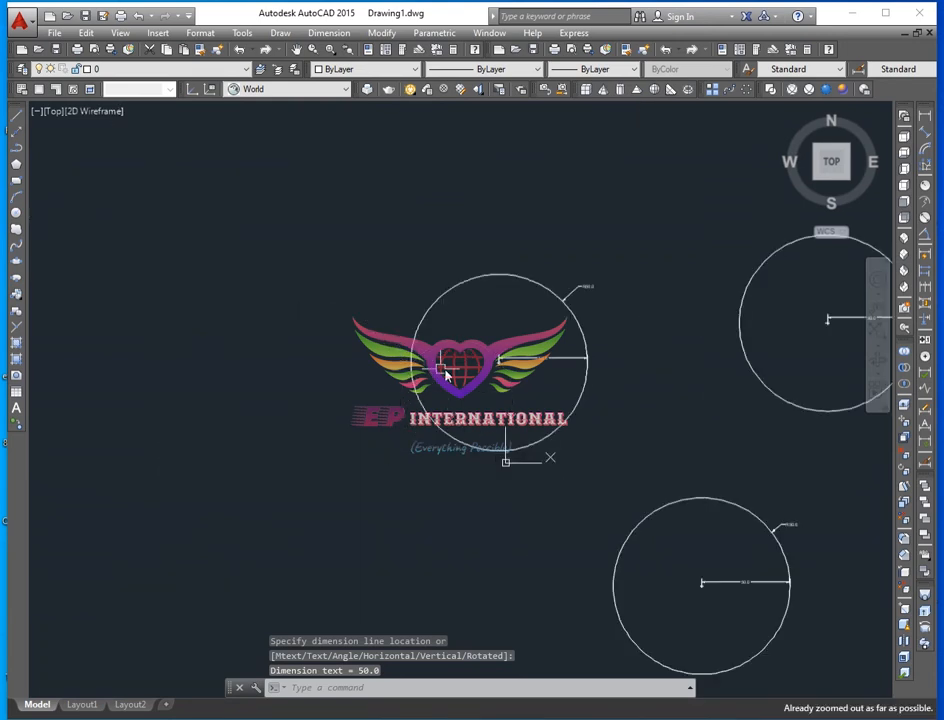
middle_click_drag(541, 414, 331, 370)
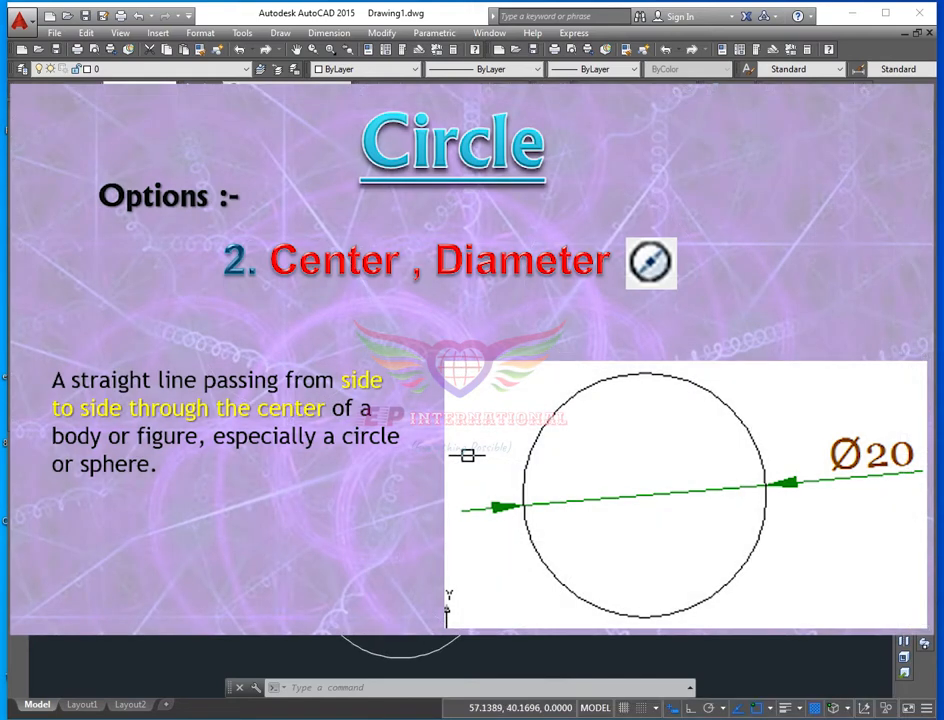
type("z")
key("Return")
type("a")
key("Return")
mouse_move(496, 384)
middle_mouse_down()
mouse_move(316, 396)
mouse_move(207, 424)
mouse_move(223, 404)
mouse_move(223, 414)
middle_mouse_up()
scroll(487, 452, "down", 2)
key("Escape")
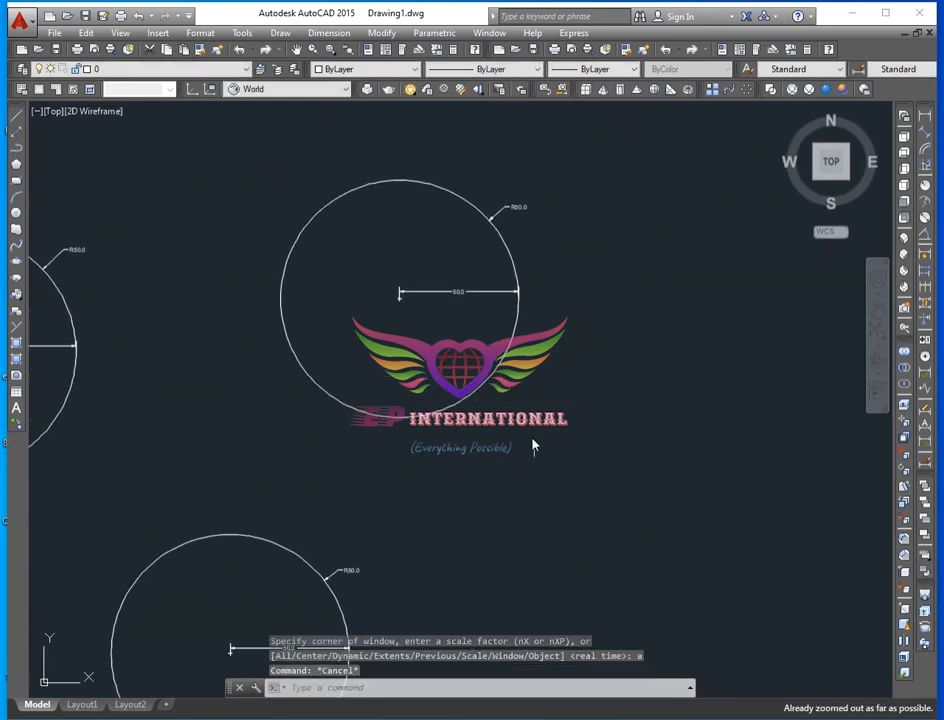
Step: Draw a circle by centre and diameter, with a diameter of 50, in the empty space right of the third circle
mouse_move(476, 400)
middle_mouse_down()
mouse_move(567, 380)
mouse_move(550, 241)
middle_mouse_up()
middle_click_drag(552, 436, 527, 371)
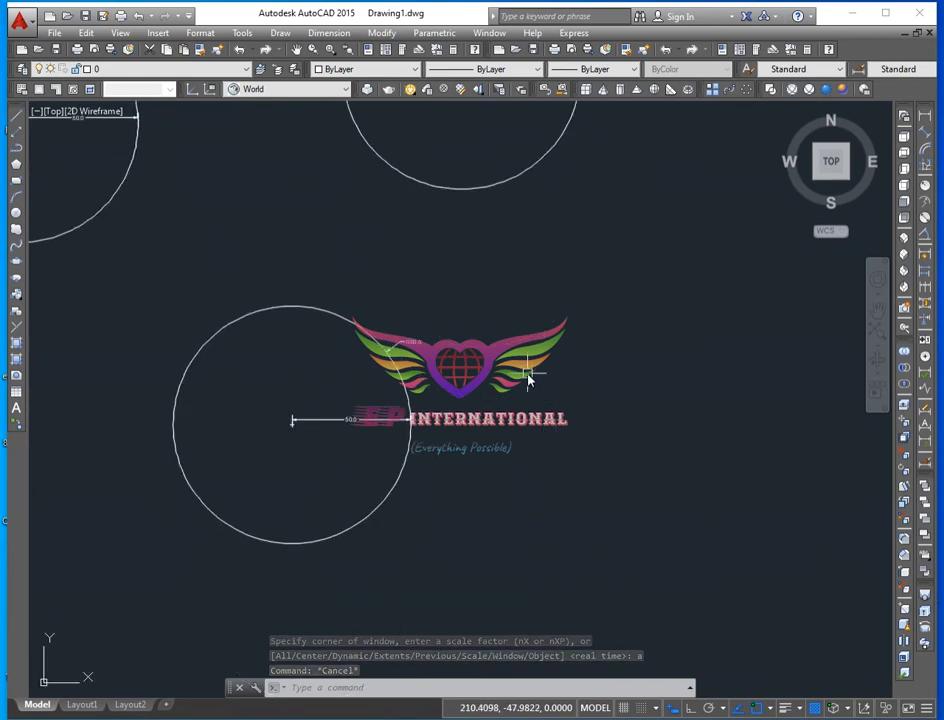
left_click(555, 367)
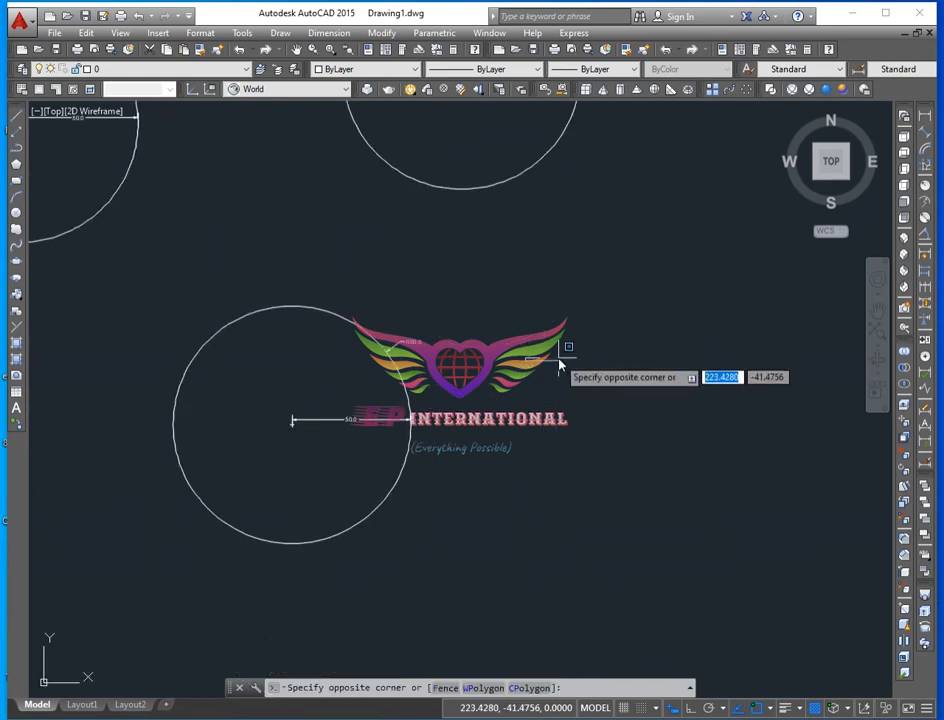
left_click(557, 363)
type("c")
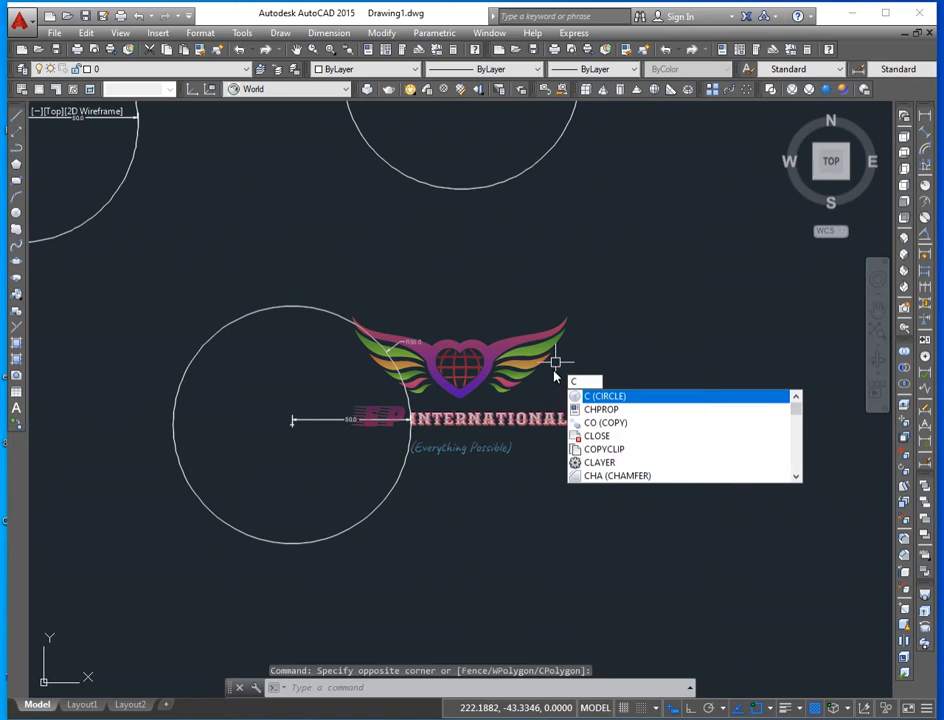
key("Return")
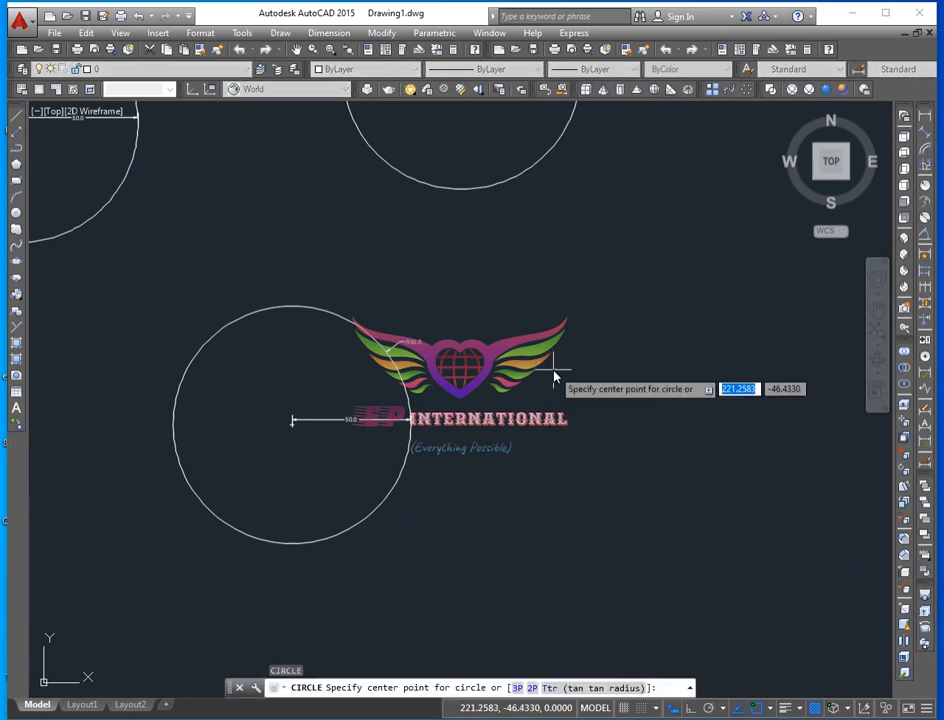
left_click(638, 341)
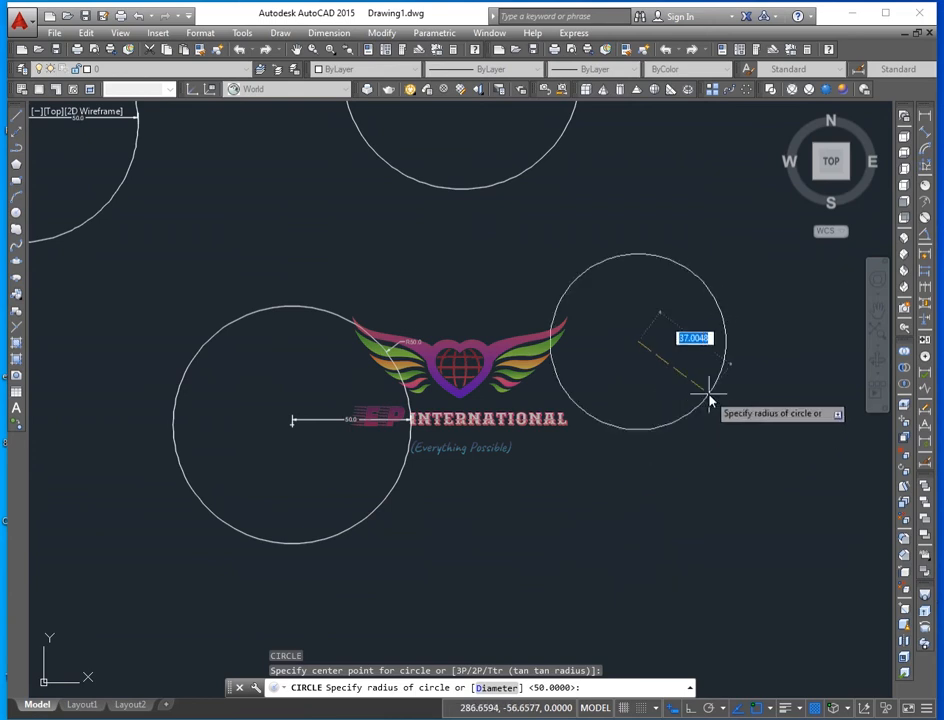
type("d")
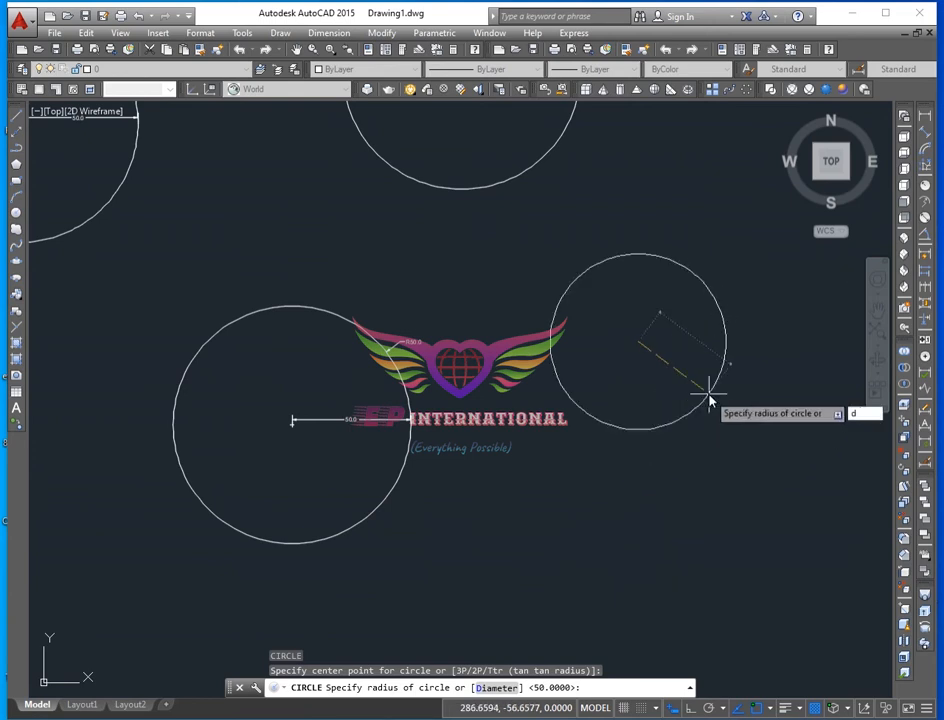
key("Return")
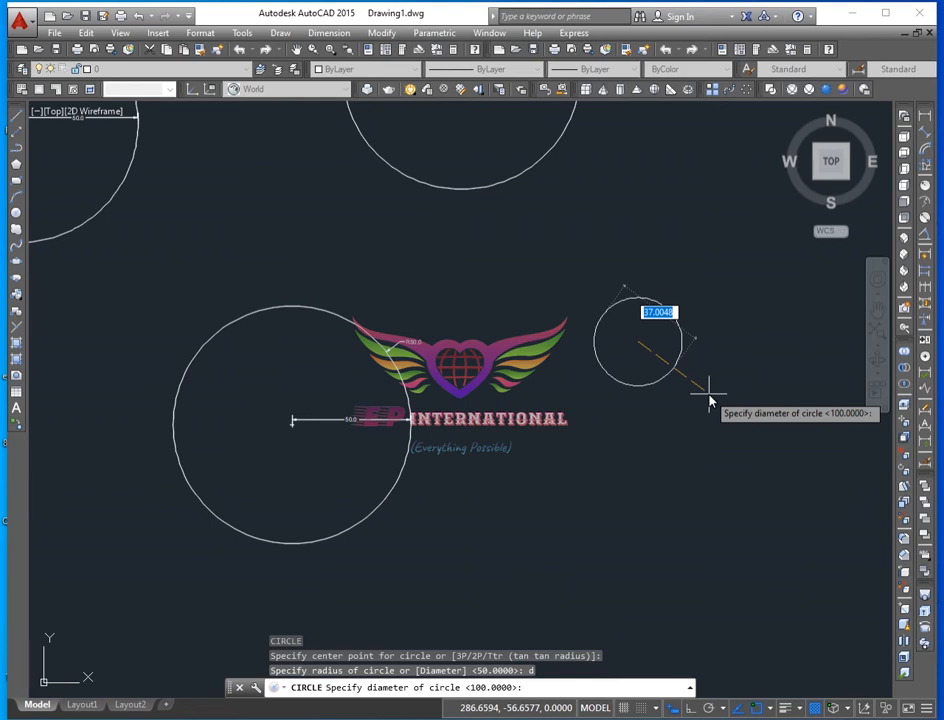
type("50")
key("Return")
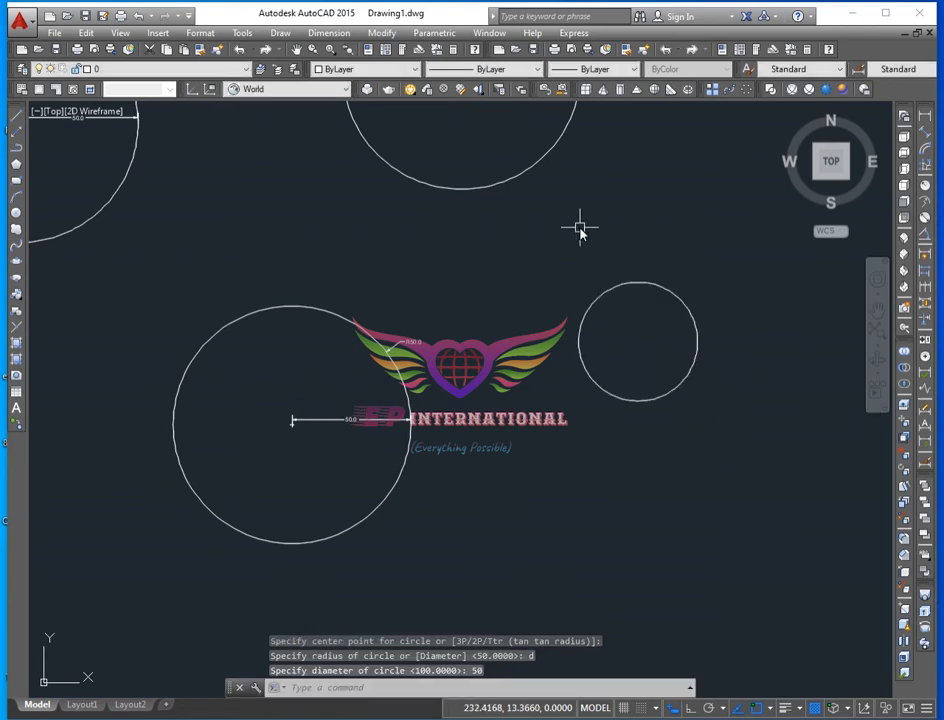
Step: Add a diameter dimension outside the upper-right arc of the new smaller circle
type("ddi")
key("Return")
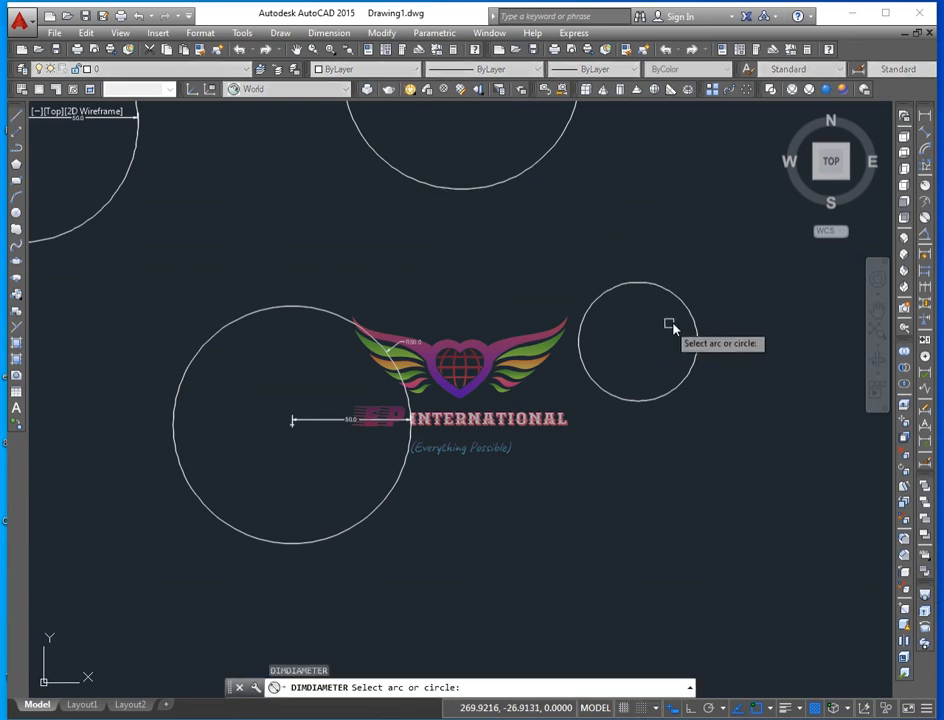
left_click(684, 299)
left_click(685, 271)
scroll(735, 240, "up", 6)
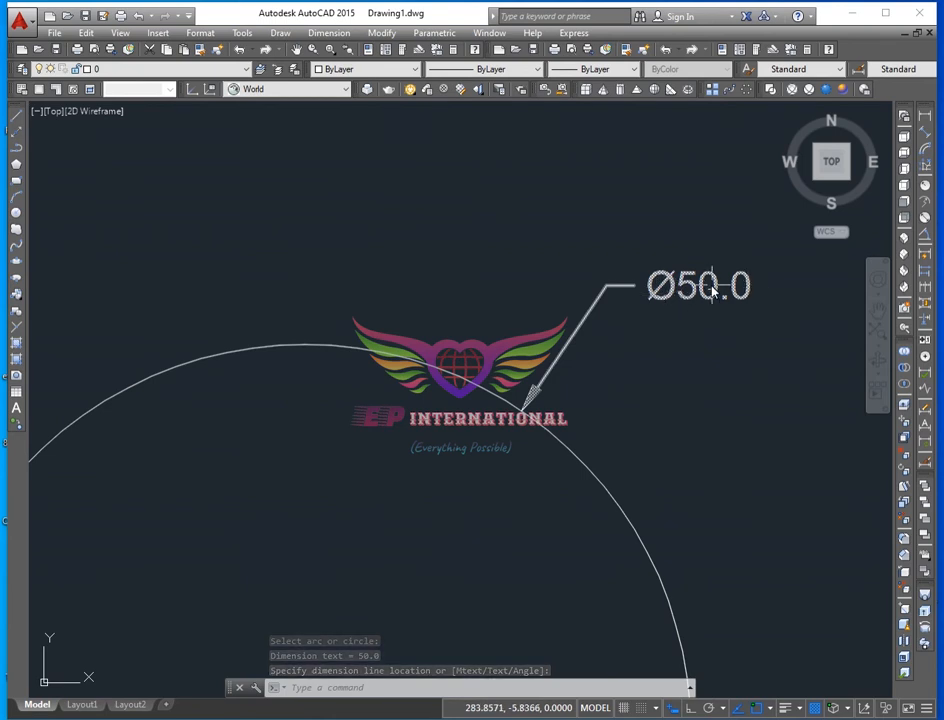
Step: Add a horizontal linear dimension between the smaller circle's left and right quadrants, just below its centre
scroll(697, 349, "down", 5)
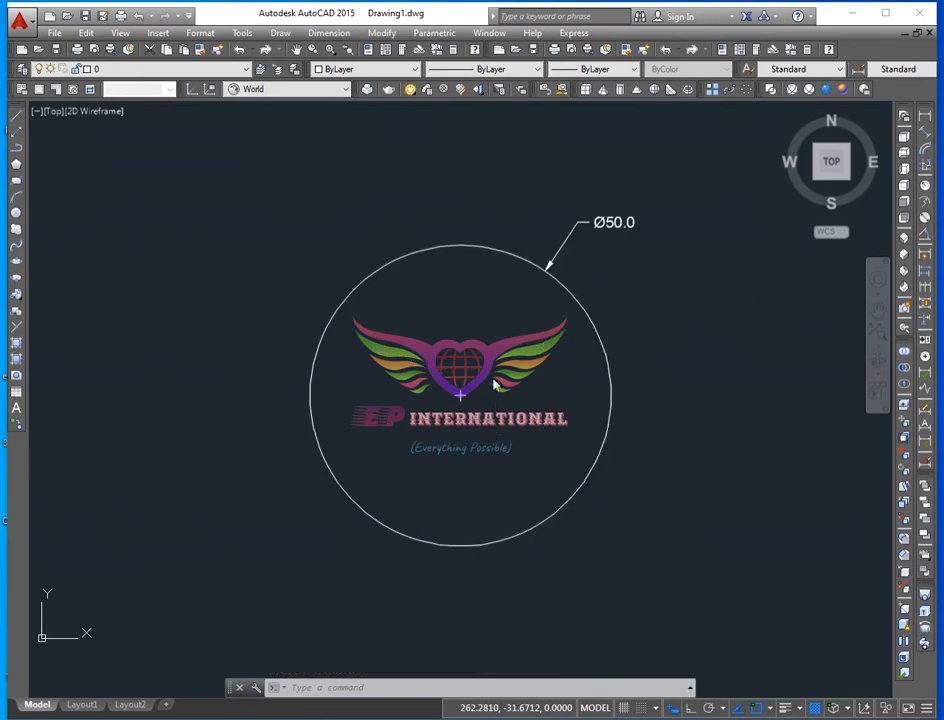
left_click(924, 116)
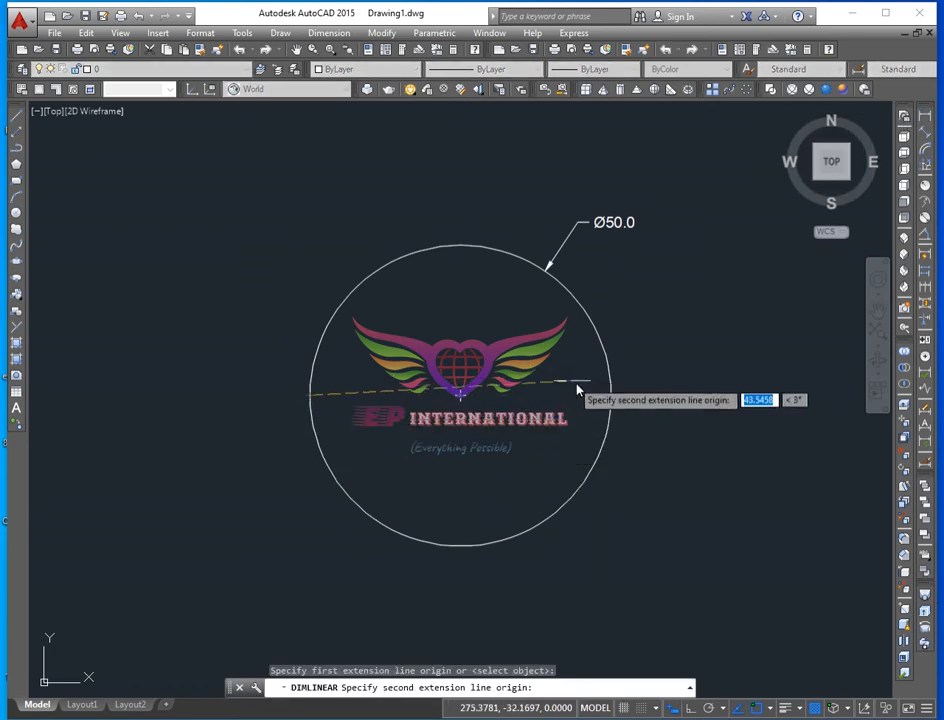
left_click(611, 396)
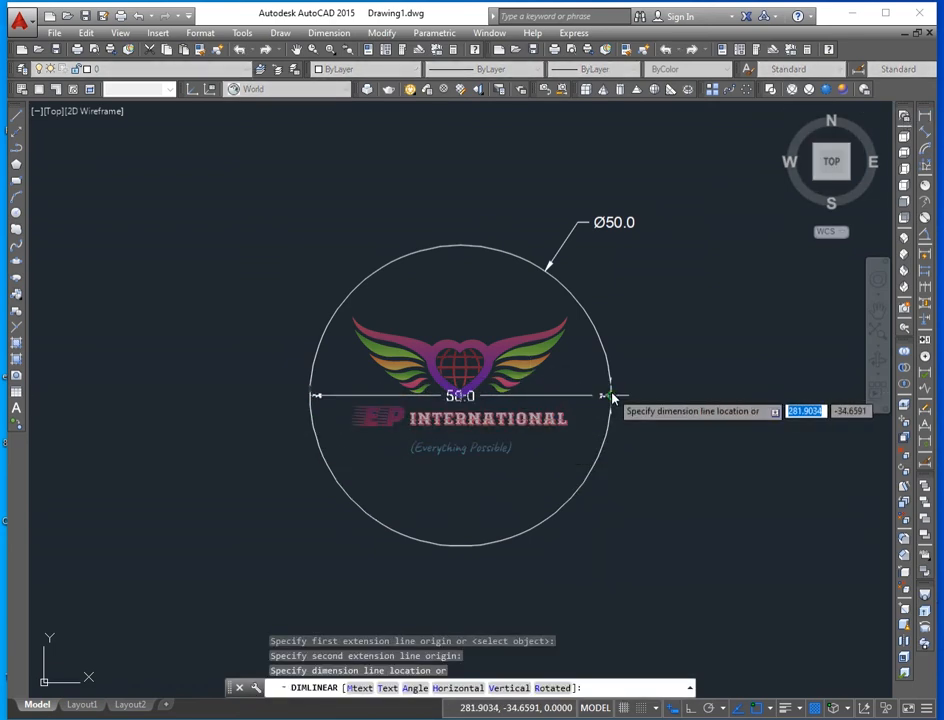
left_click(552, 417)
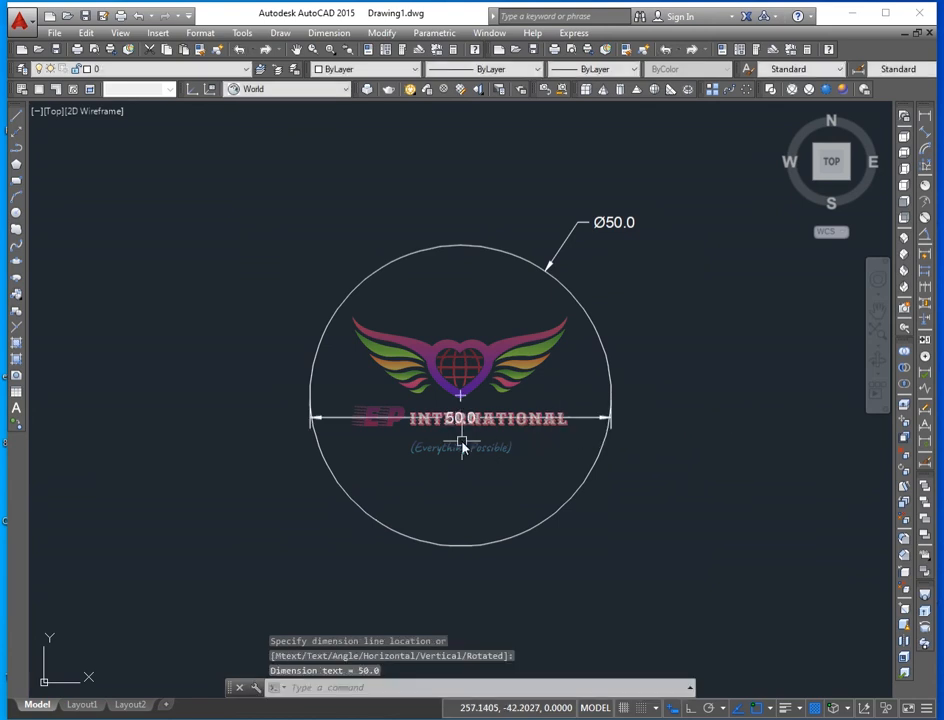
Step: Draw another circle with the Center, Diameter option, diameter 50, to the upper right of the dimensioned smaller circle
scroll(461, 450, "down", 3)
middle_click_drag(470, 455, 407, 442)
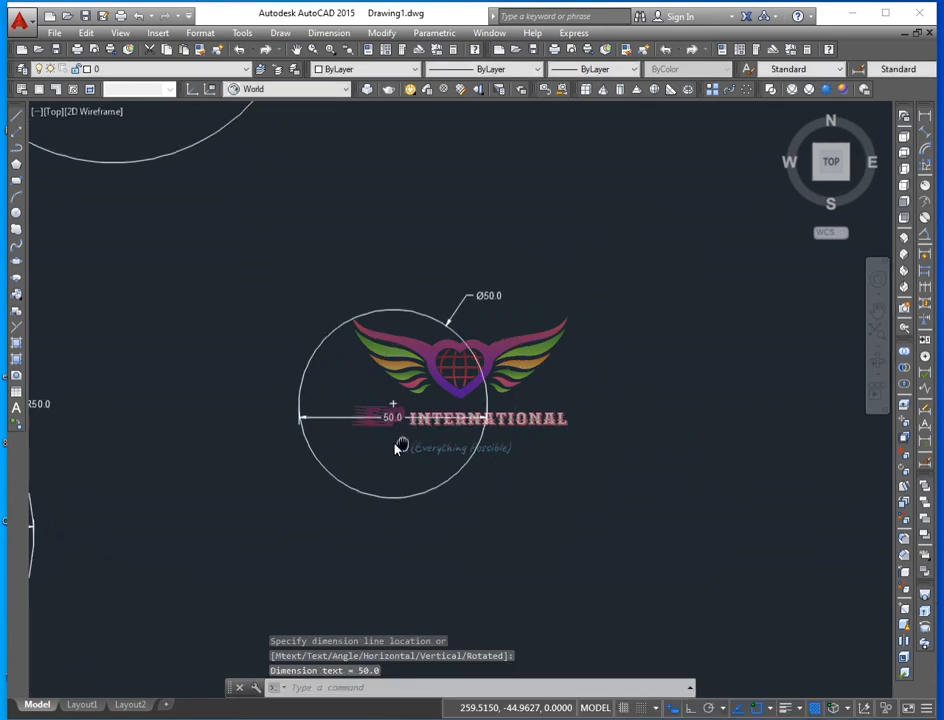
middle_click_drag(287, 424, 289, 418)
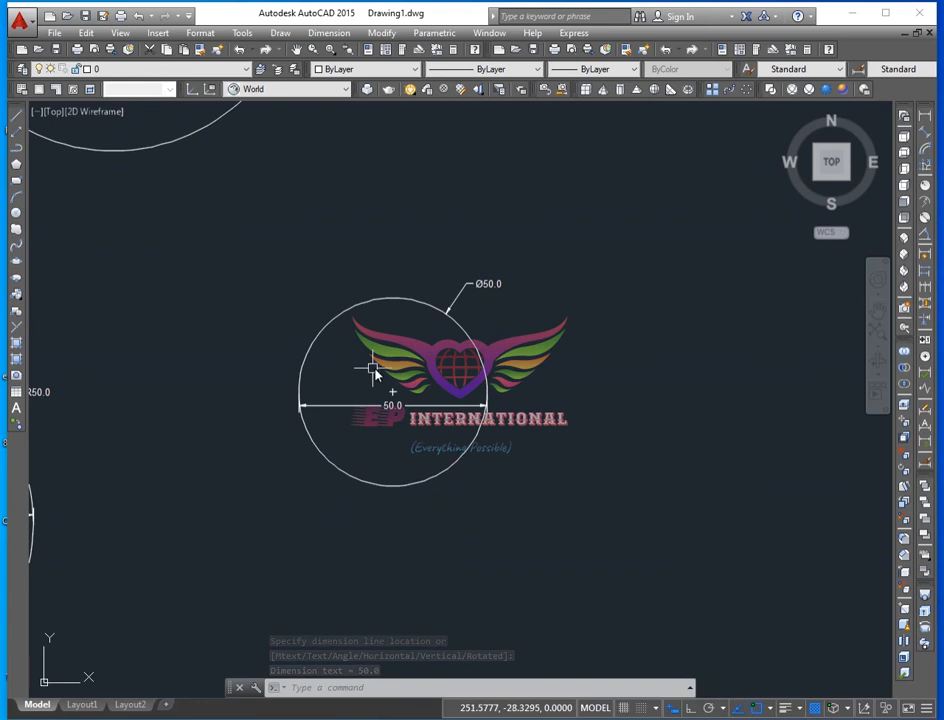
left_click(282, 33)
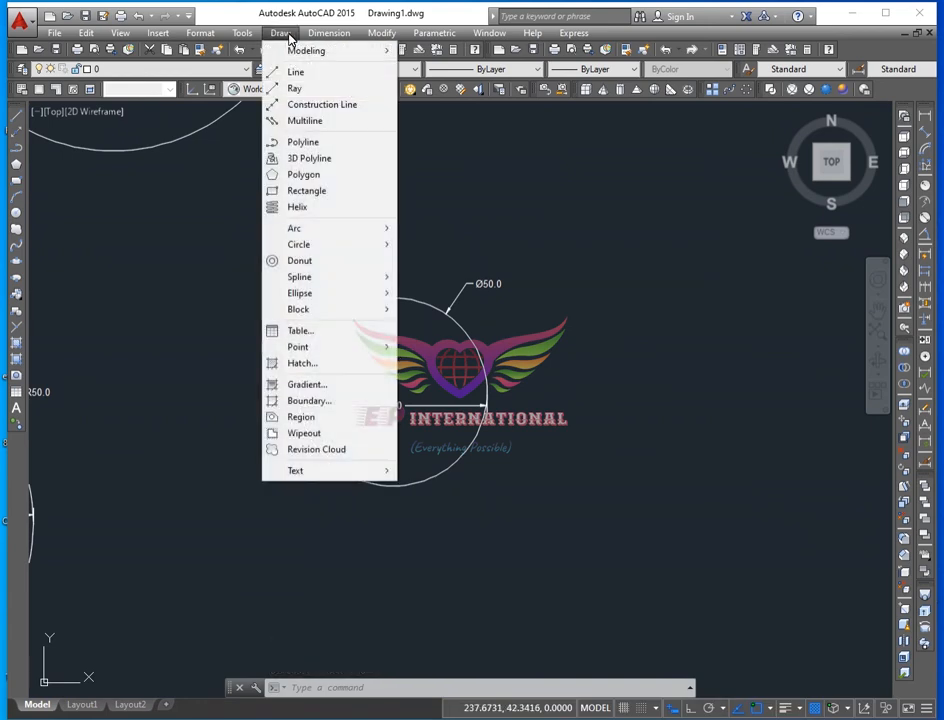
mouse_move(313, 246)
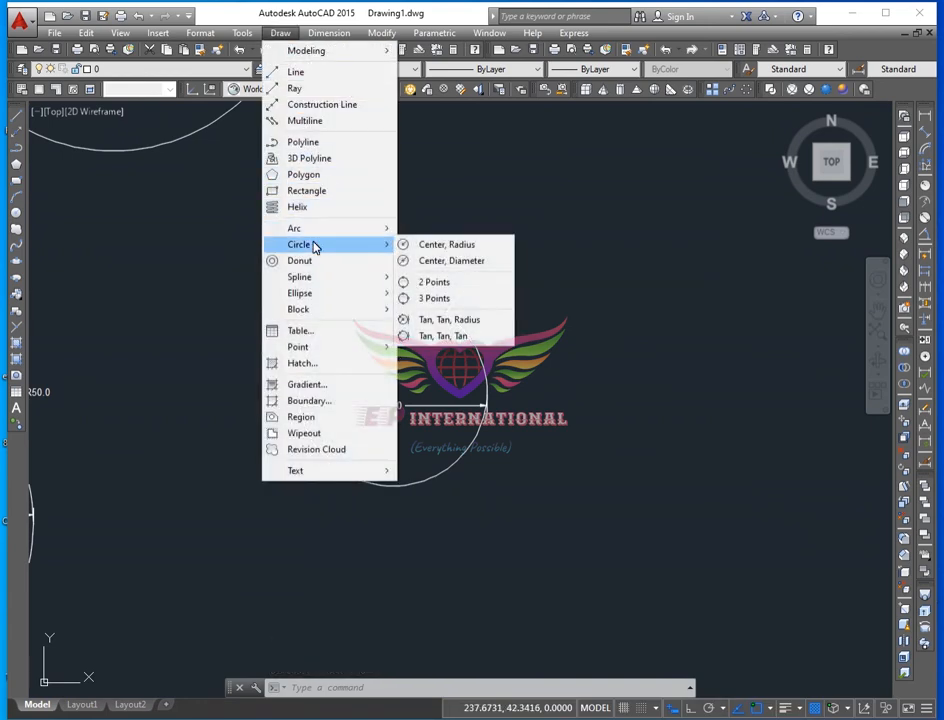
left_click(466, 261)
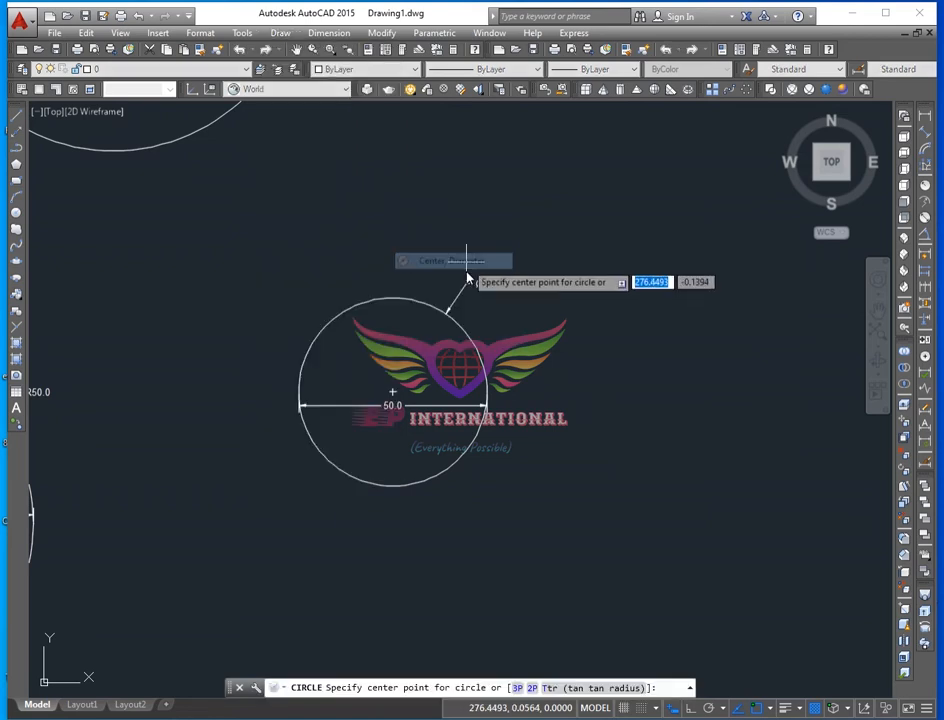
left_click(677, 299)
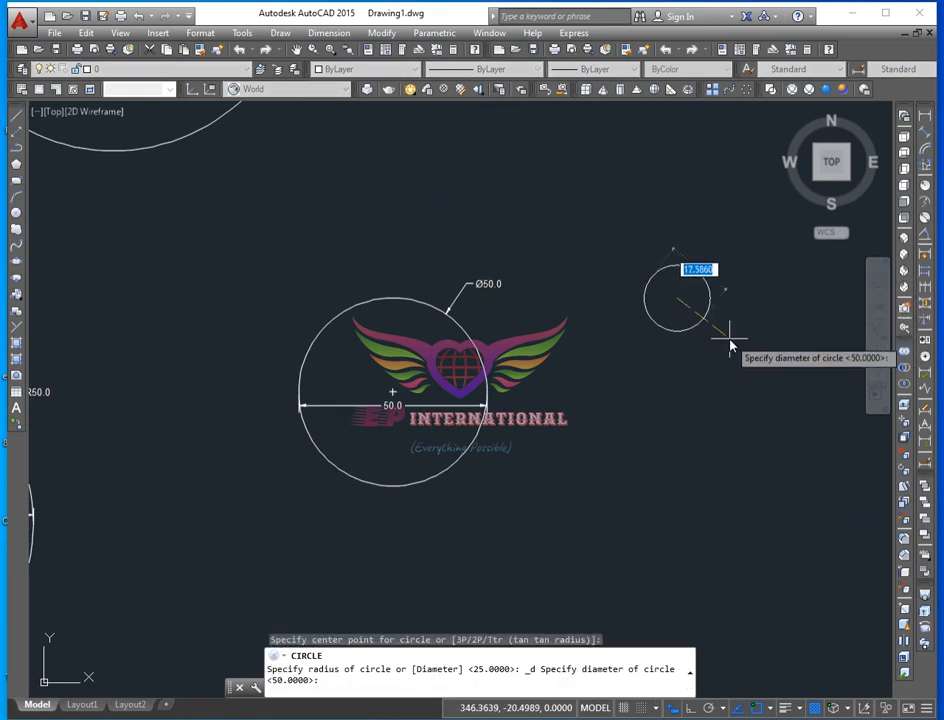
key("Return")
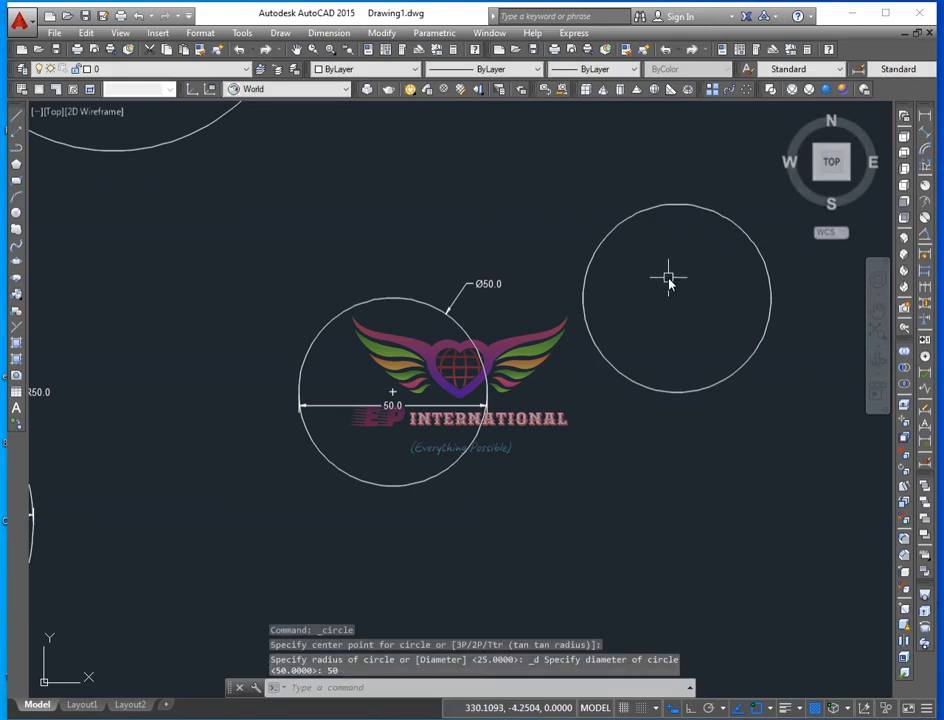
Step: Add a diameter dimension just above the upper arc of the second diameter-50 circle
type("ddi")
key("Return")
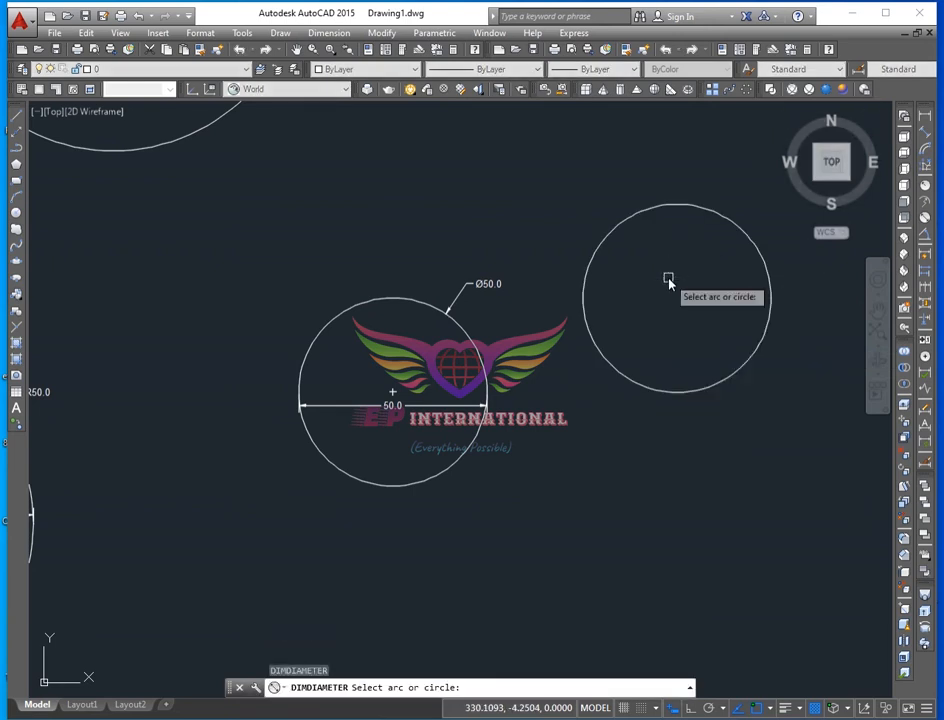
left_click(681, 207)
left_click(690, 190)
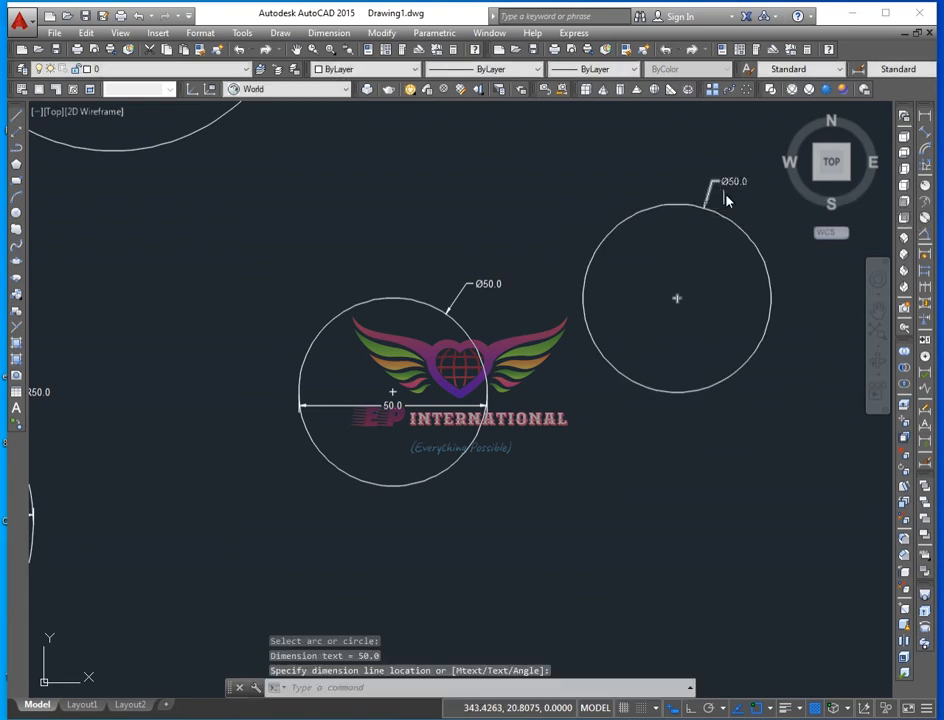
Step: Add a vertical linear dimension between the second diameter-50 circle's top and bottom quadrants, just left of its centre
scroll(734, 183, "up", 4)
left_click(925, 115)
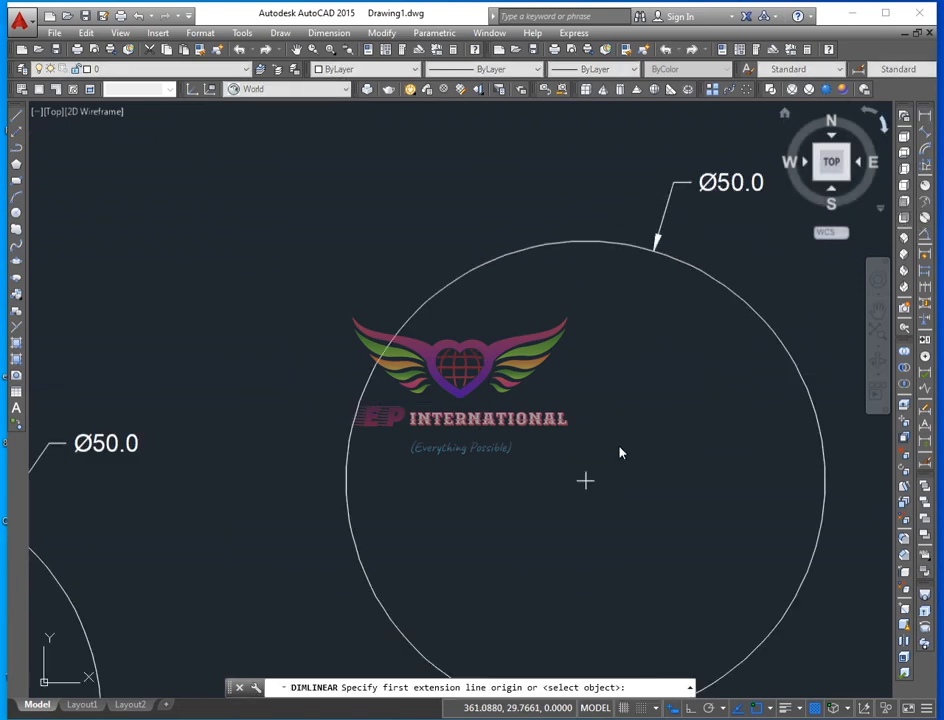
left_click(588, 244)
scroll(605, 501, "up", 2)
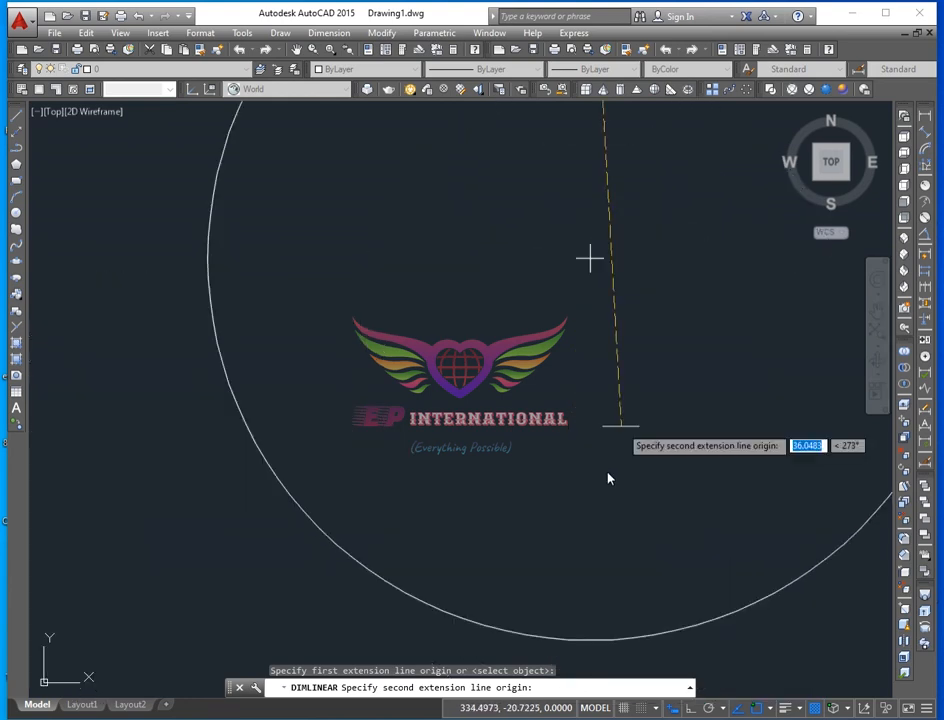
left_click(589, 643)
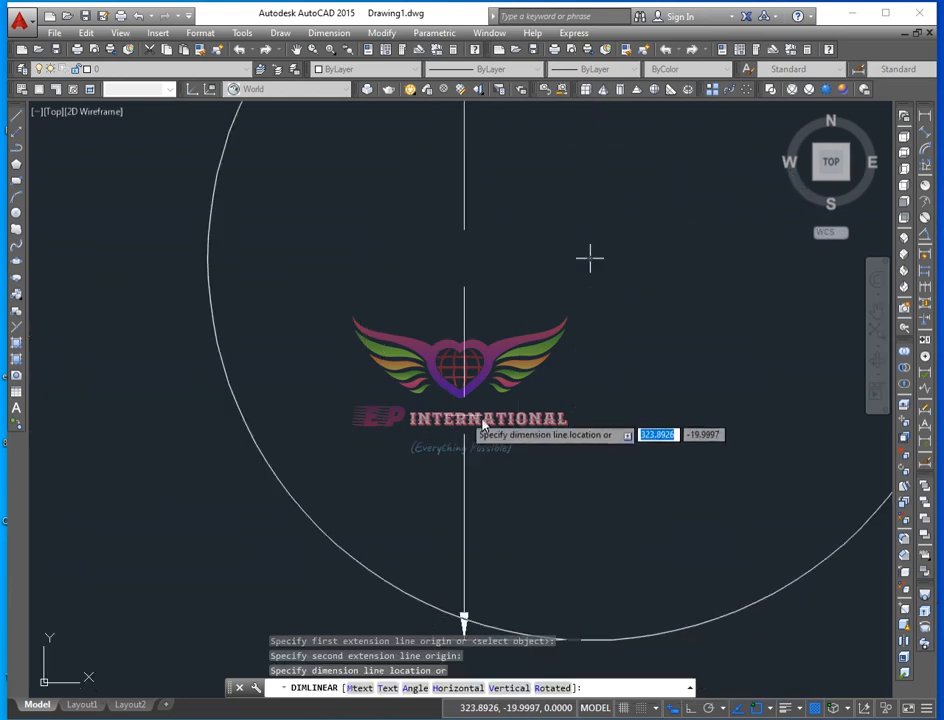
left_click(535, 435)
scroll(520, 460, "down", 2)
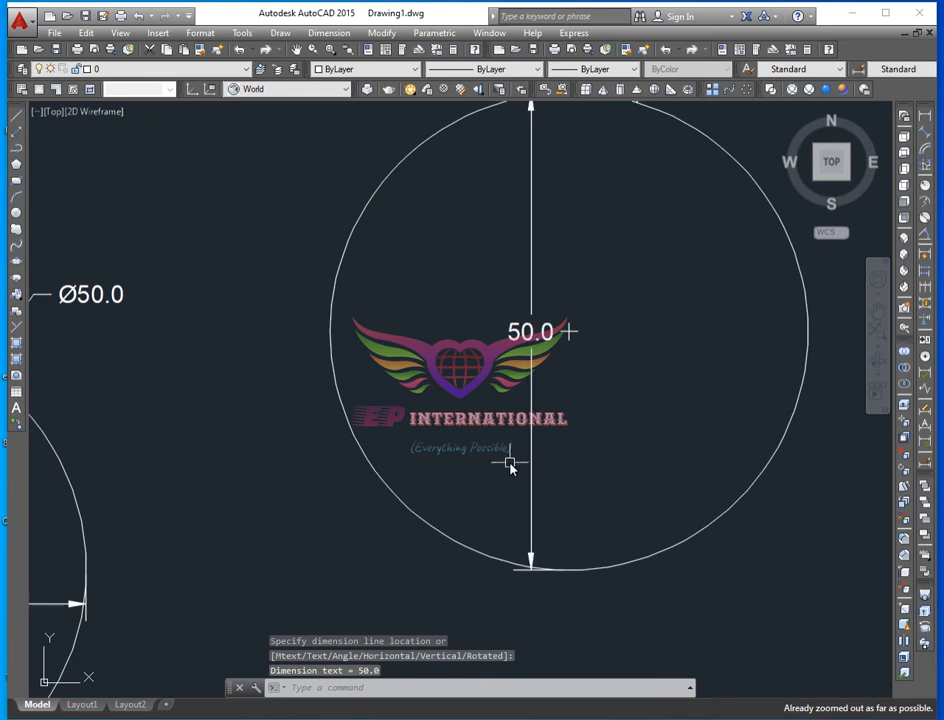
Step: Draw a third circle with the Center, Diameter option, diameter 50, above and between the two dimensioned diameter-50 circles
type("z")
key("Return")
type("a")
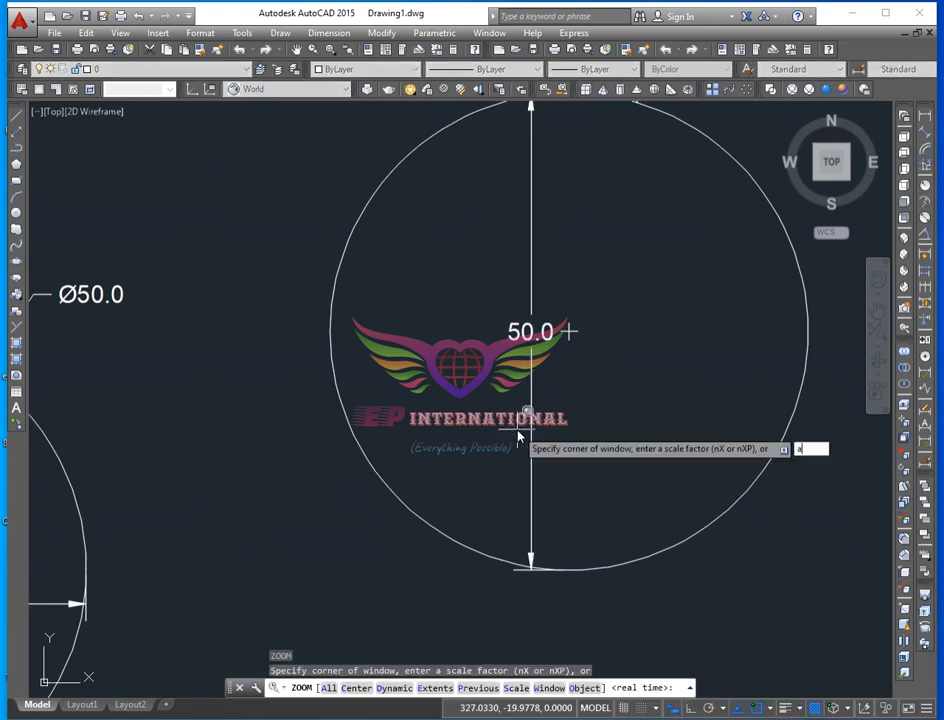
key("Return")
scroll(592, 466, "up", 5)
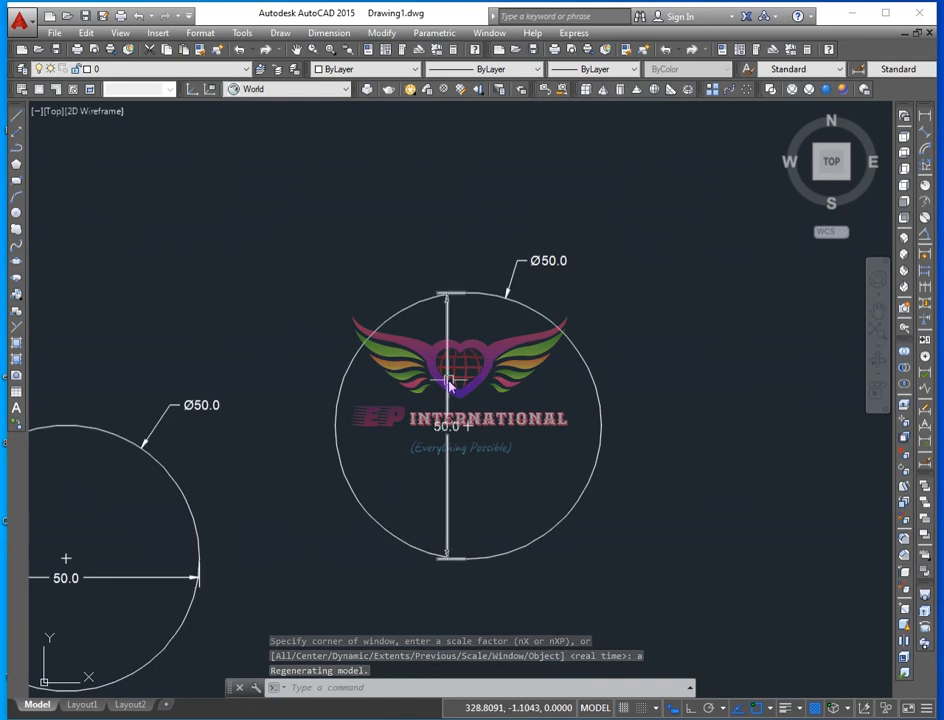
middle_click_drag(489, 376, 560, 438)
scroll(582, 438, "down", 1)
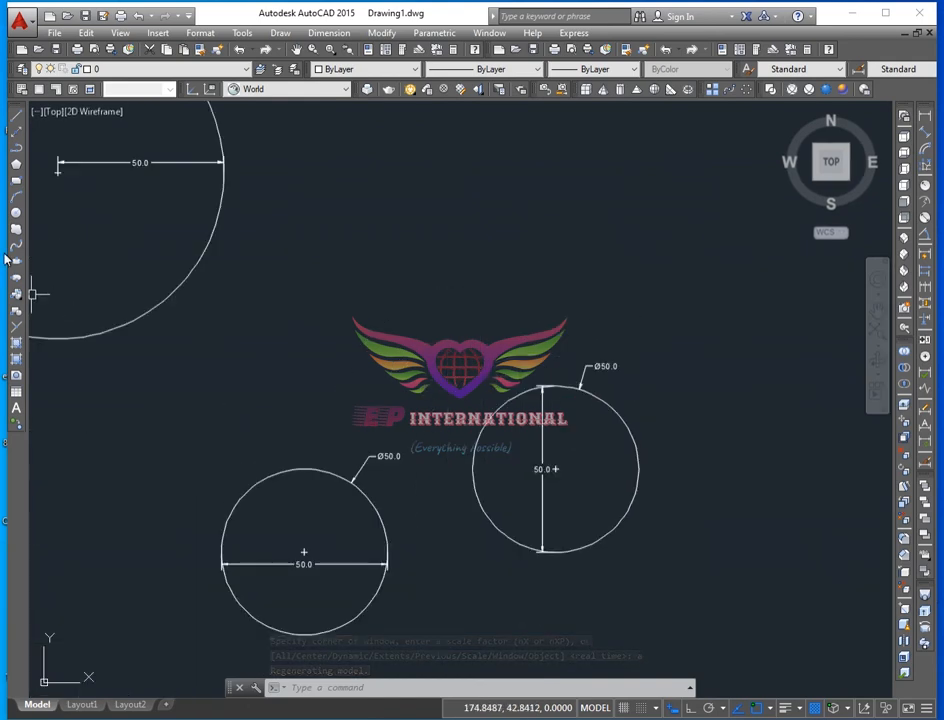
left_click(17, 215)
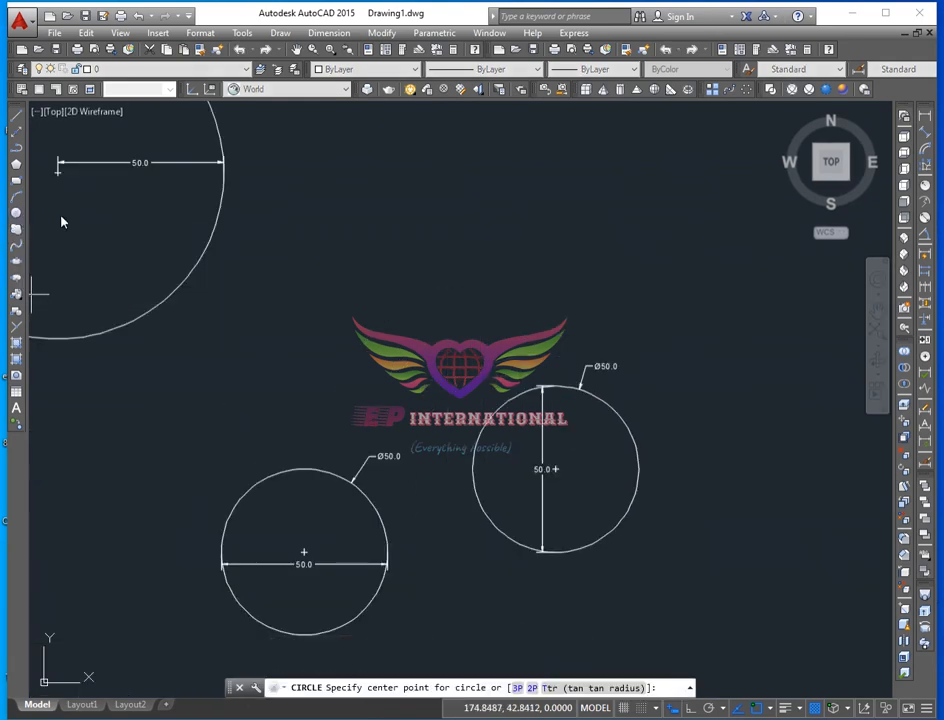
left_click(438, 247)
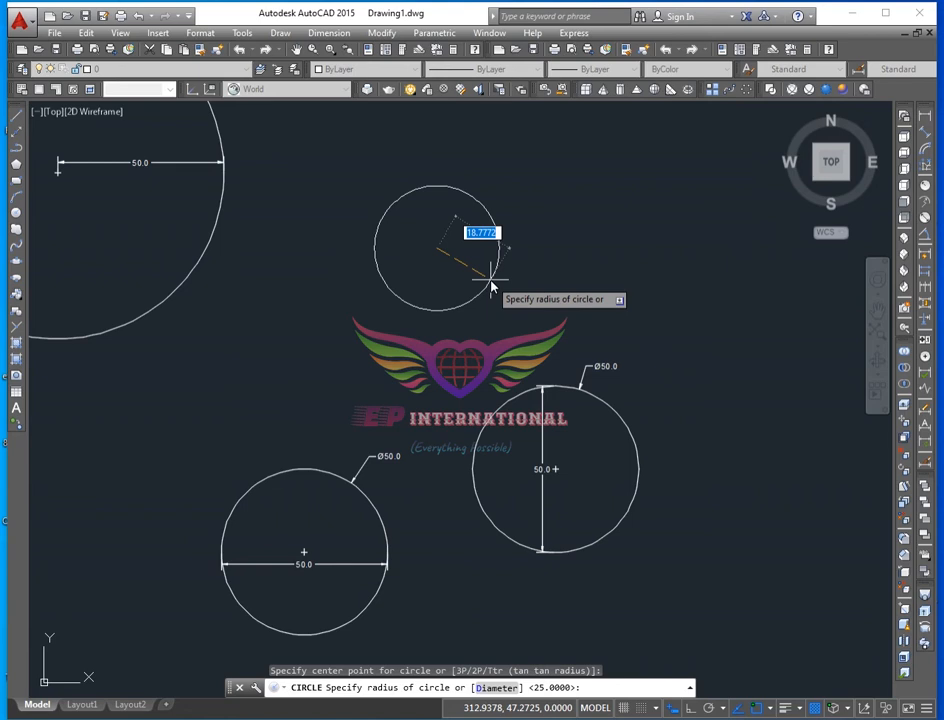
type("d")
key("Return")
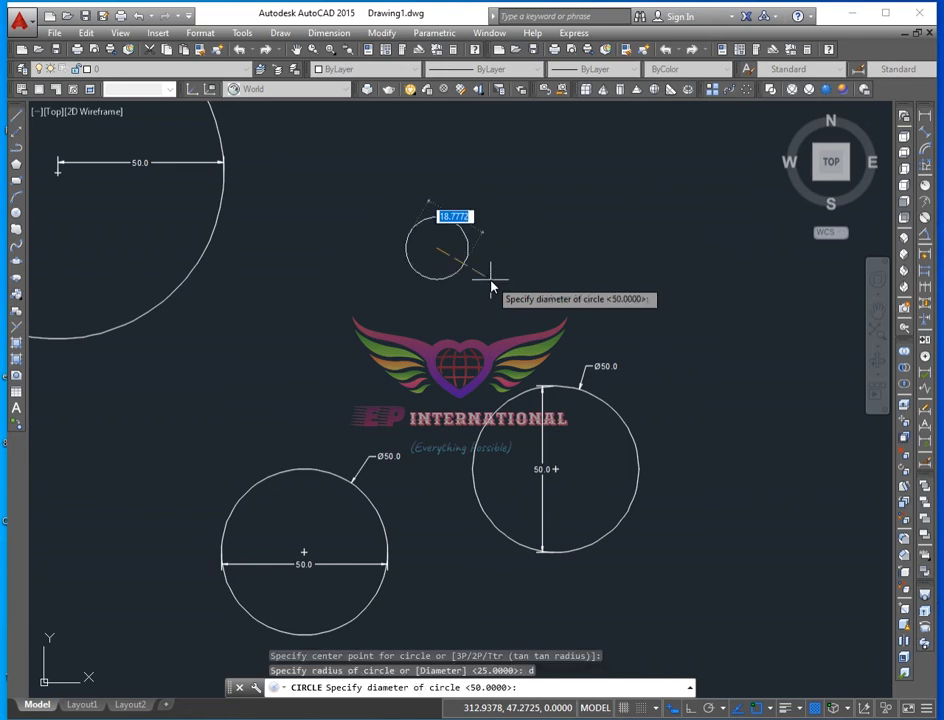
key("Return")
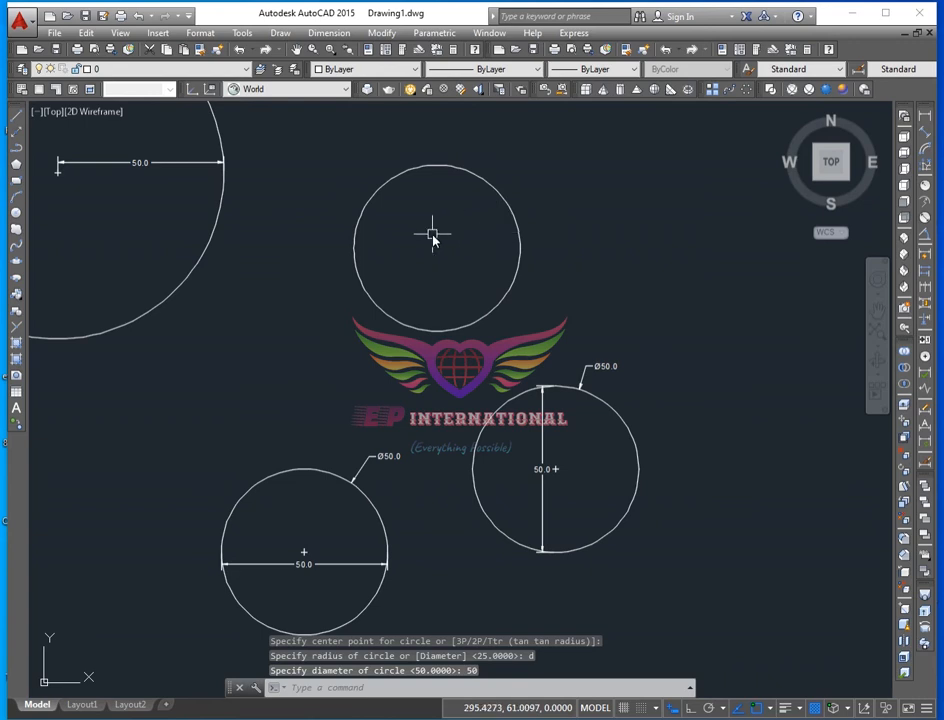
Step: Add a diameter dimension outside the upper-right arc of the third diameter-50 circle
key("Return")
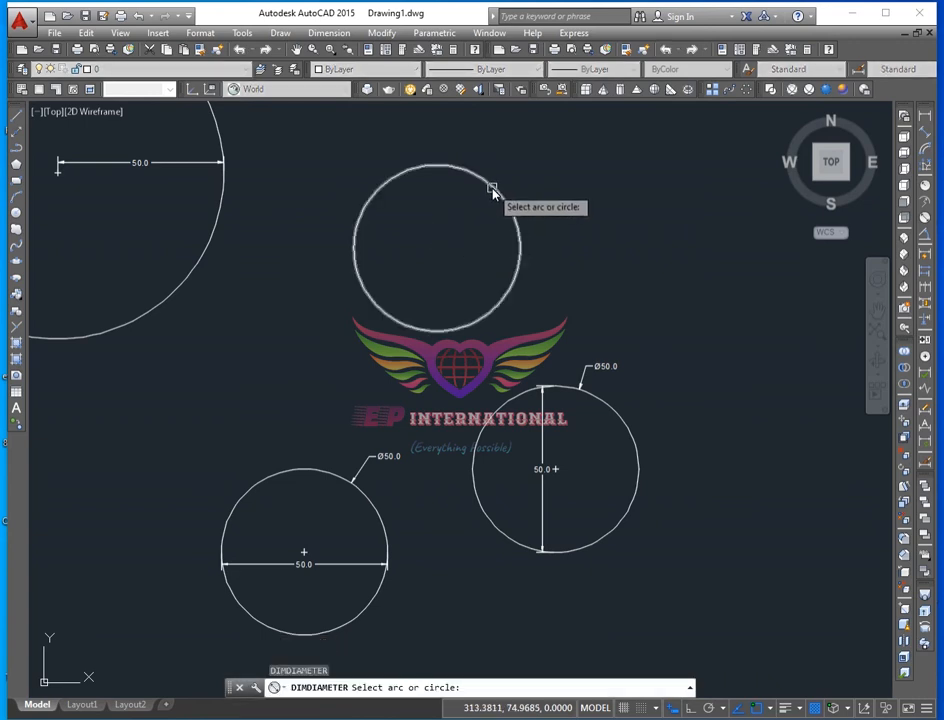
left_click(497, 198)
scroll(530, 190, "up", 4)
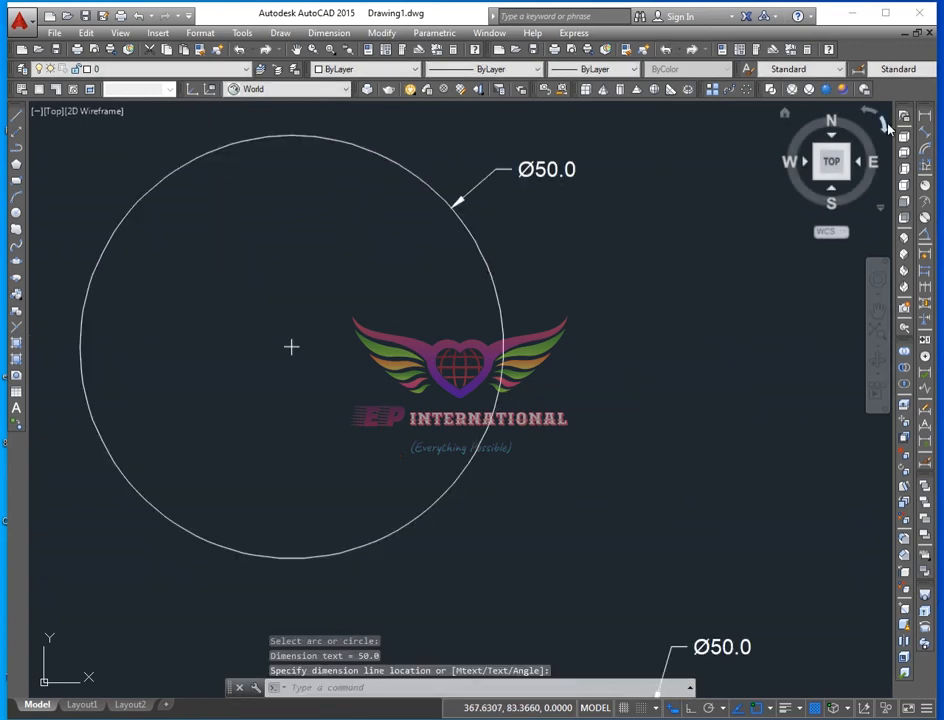
Step: Add a horizontal linear dimension between the third diameter-50 circle's left and right quadrants, just below its centre
left_click(925, 117)
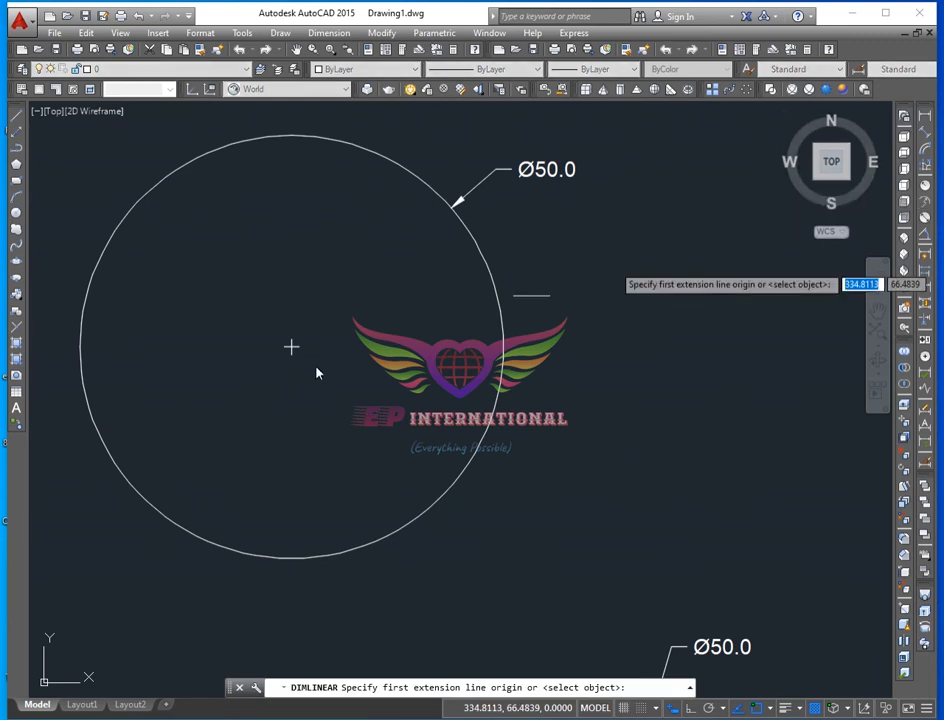
left_click(80, 346)
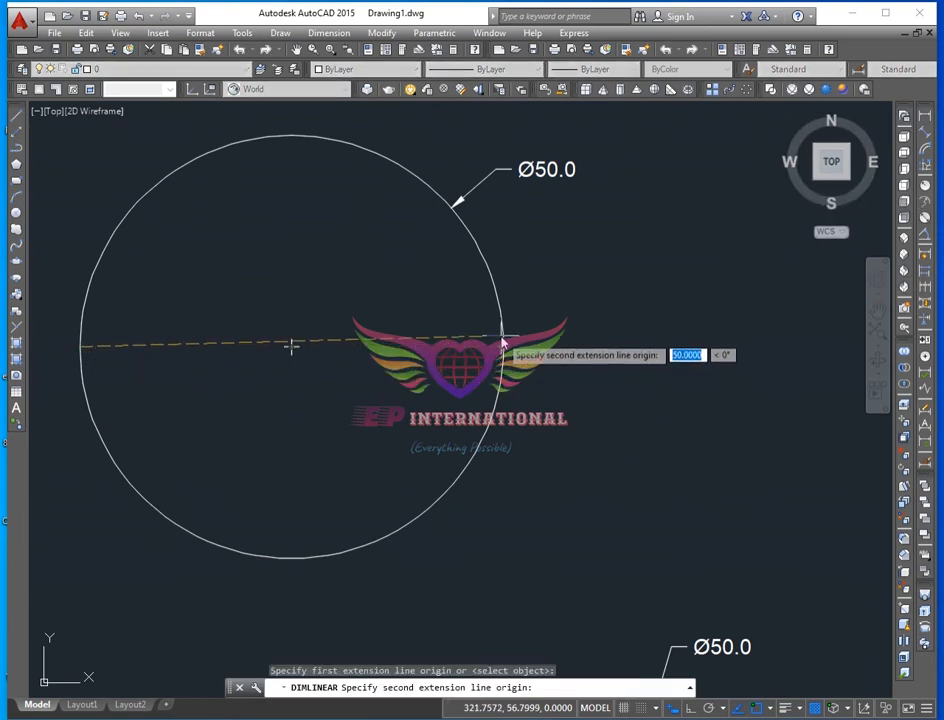
left_click(502, 349)
left_click(457, 362)
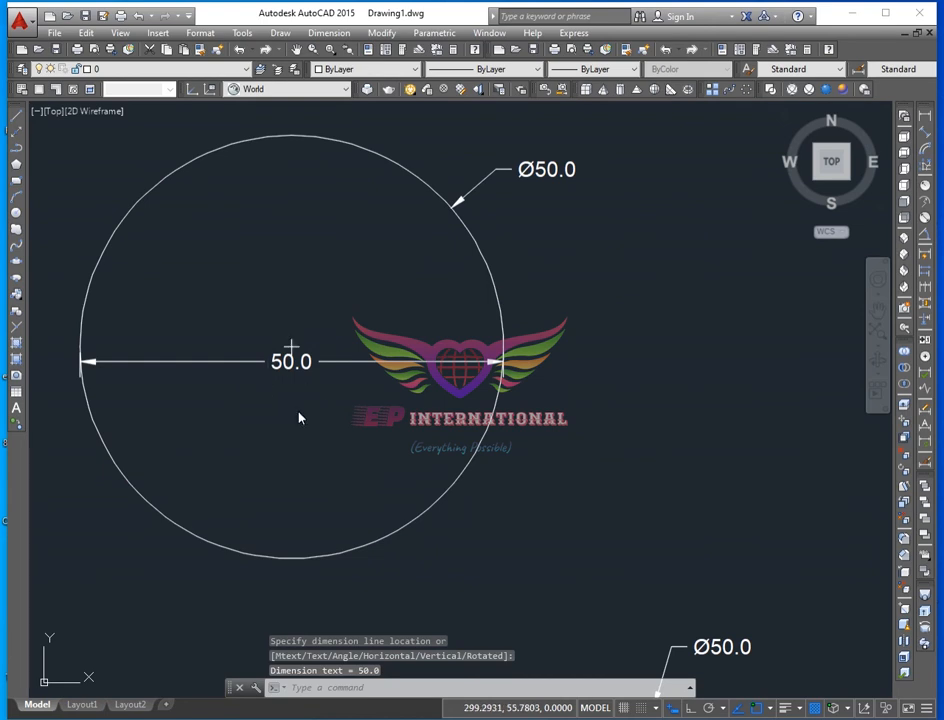
scroll(288, 367, "down", 5)
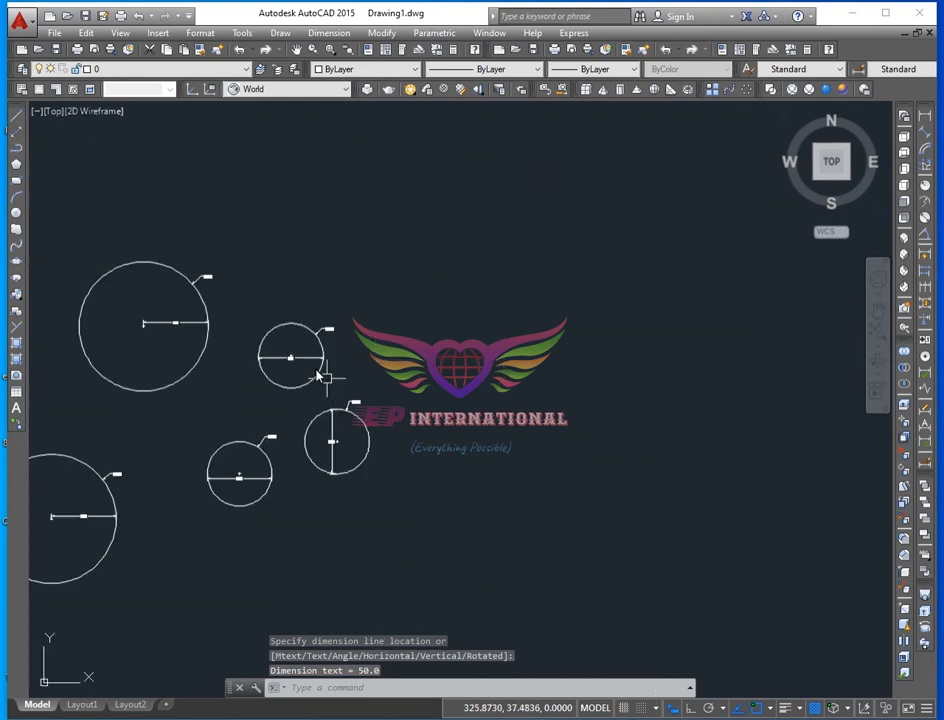
scroll(270, 350, "up", 2)
scroll(280, 347, "up", 2)
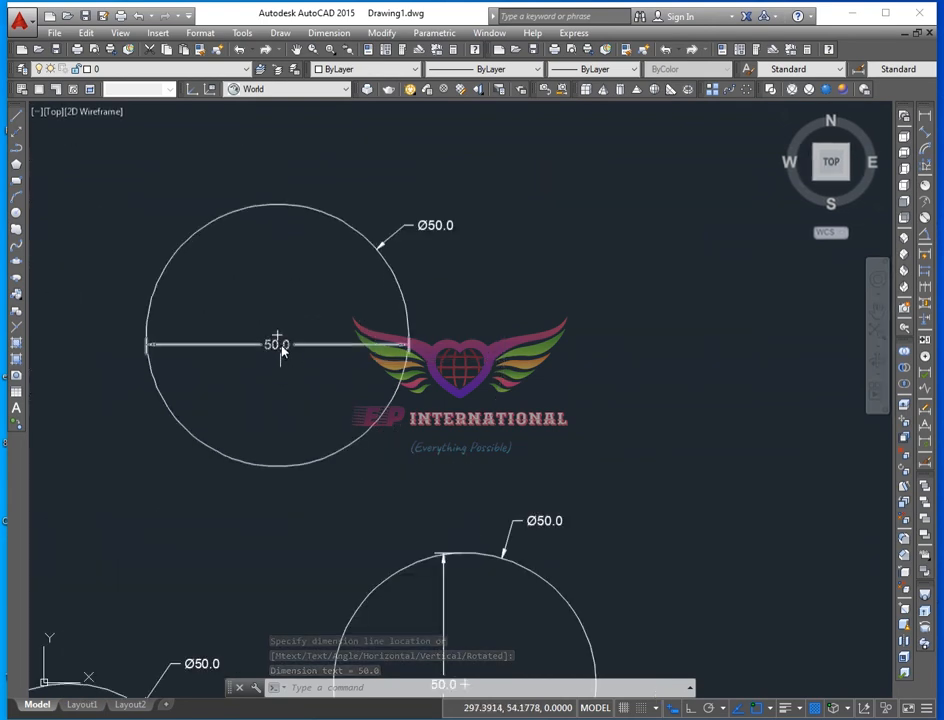
left_click(278, 347)
key("Escape")
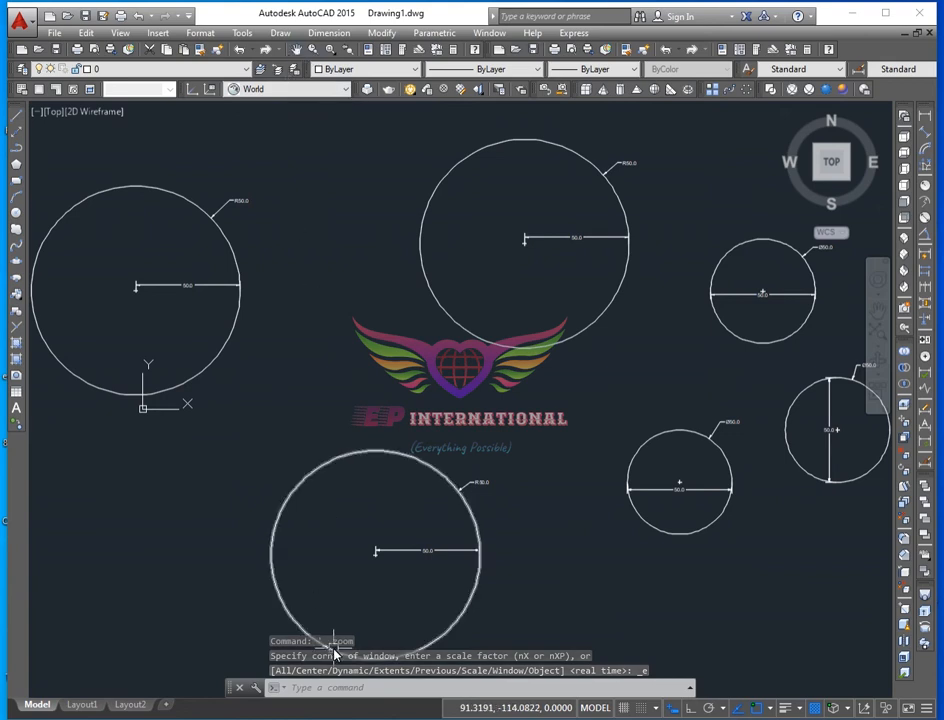
Step: Draw a 2P circle from the right side of the leftmost R50 circle to the left quadrant of the upper-middle R50 circle
type("c")
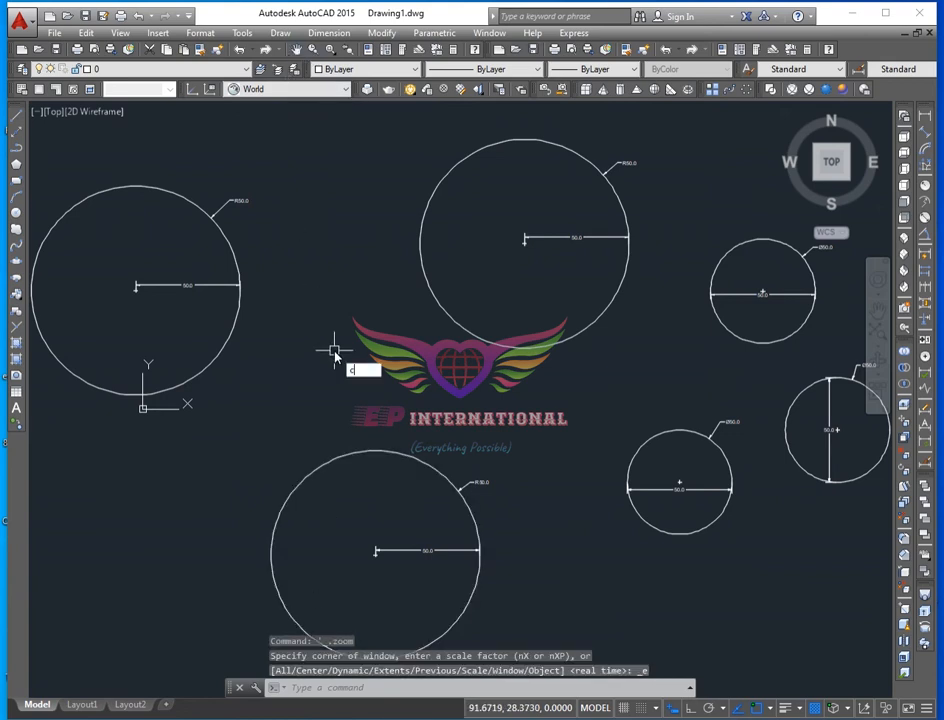
key("Return")
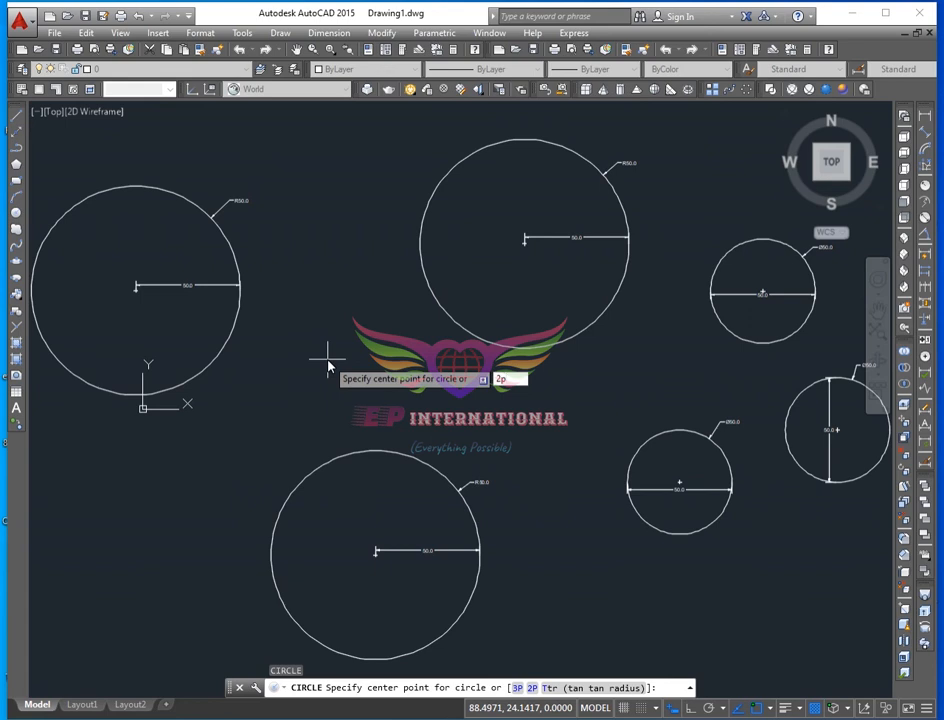
key("Return")
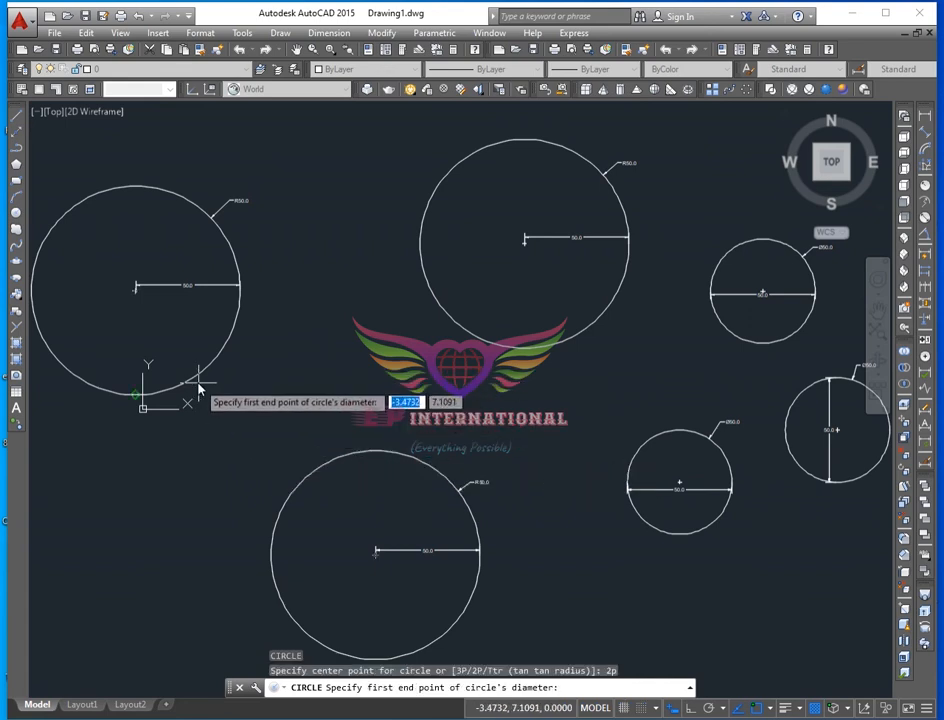
left_click(243, 289)
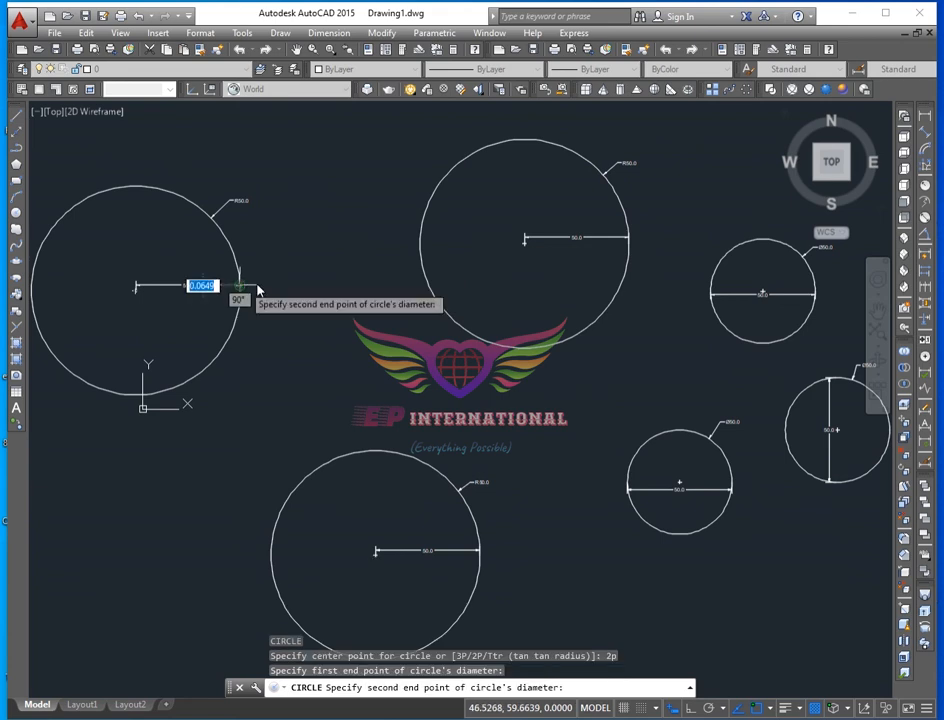
left_click(420, 246)
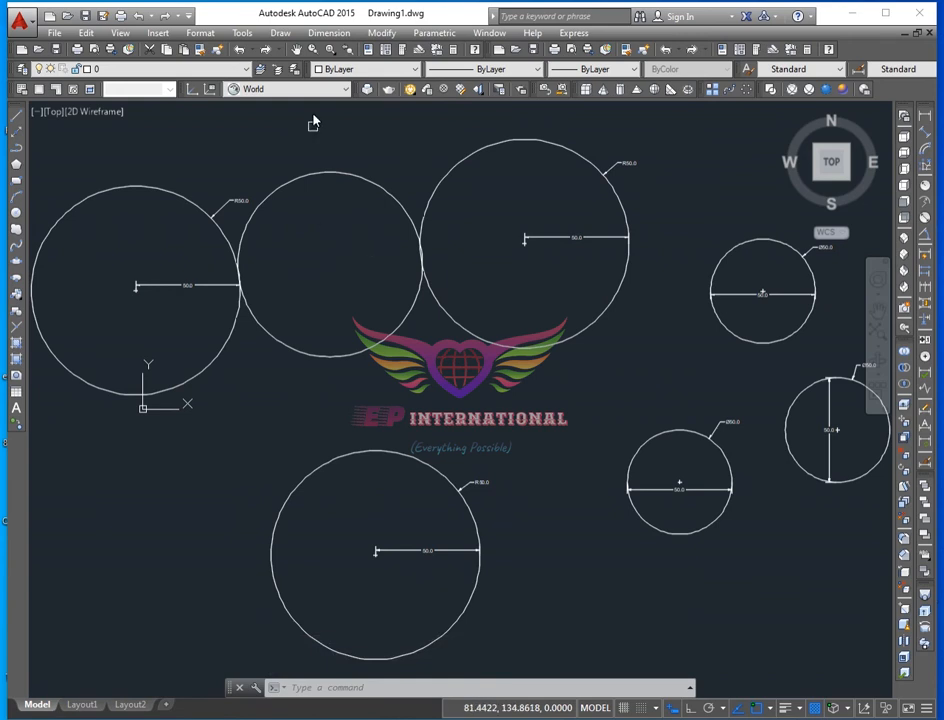
Step: Draw a 2 Points circle from the upper-middle R50 circle's bottom quadrant to the left side of the nearest diameter-50 circle
left_click(280, 32)
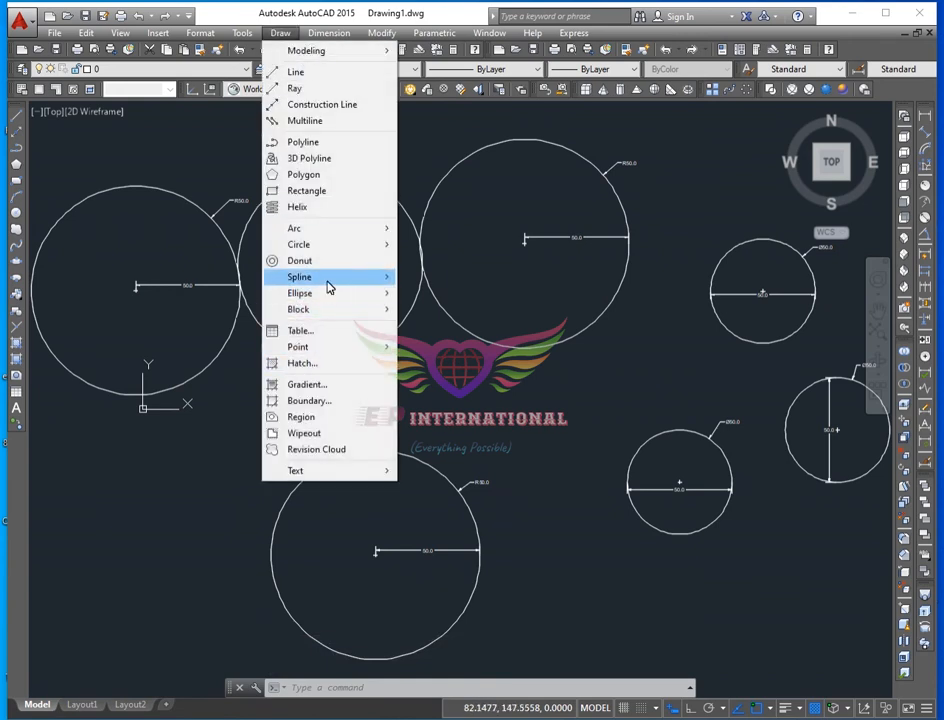
mouse_move(330, 245)
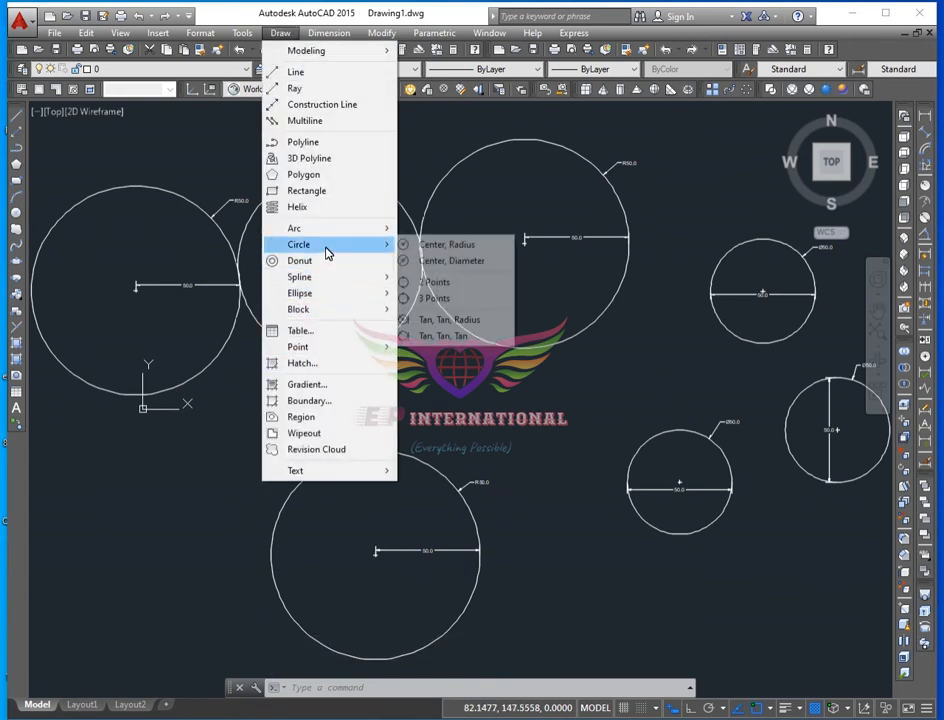
left_click(445, 283)
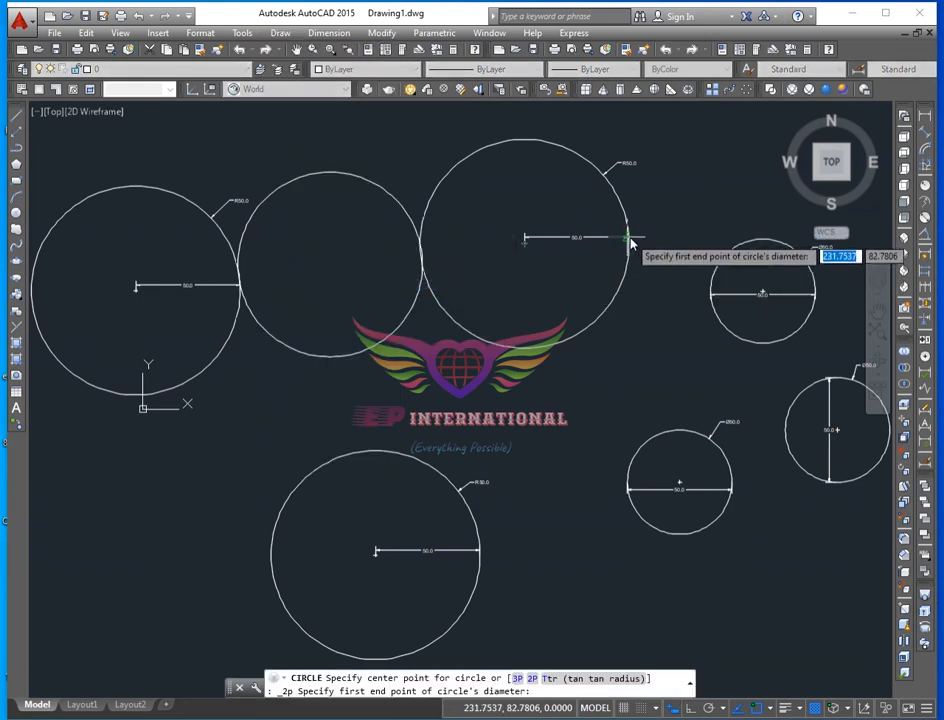
left_click(523, 351)
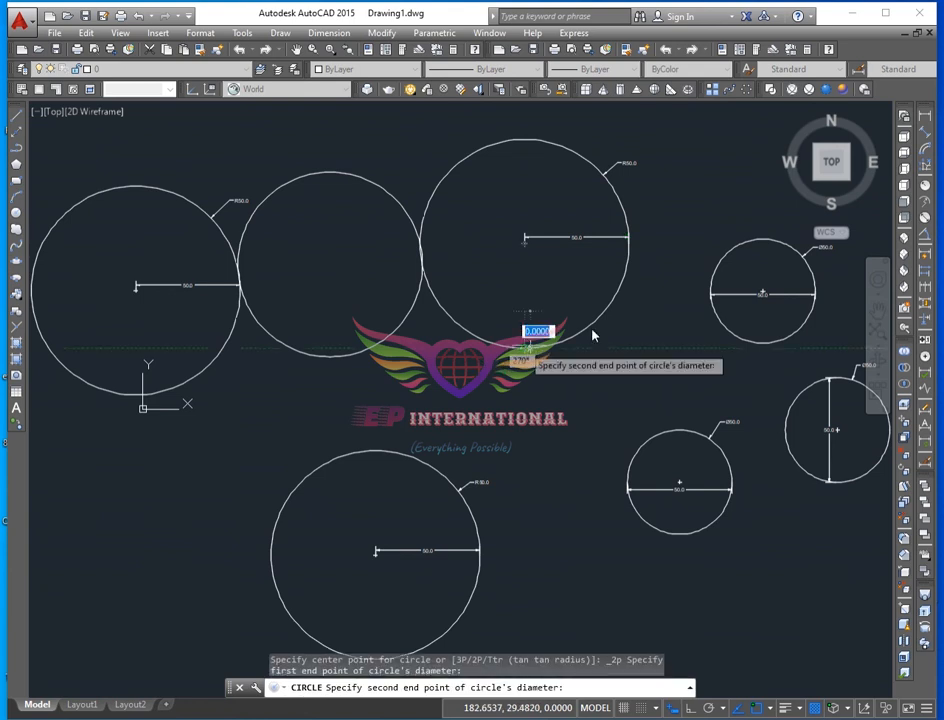
left_click(711, 296)
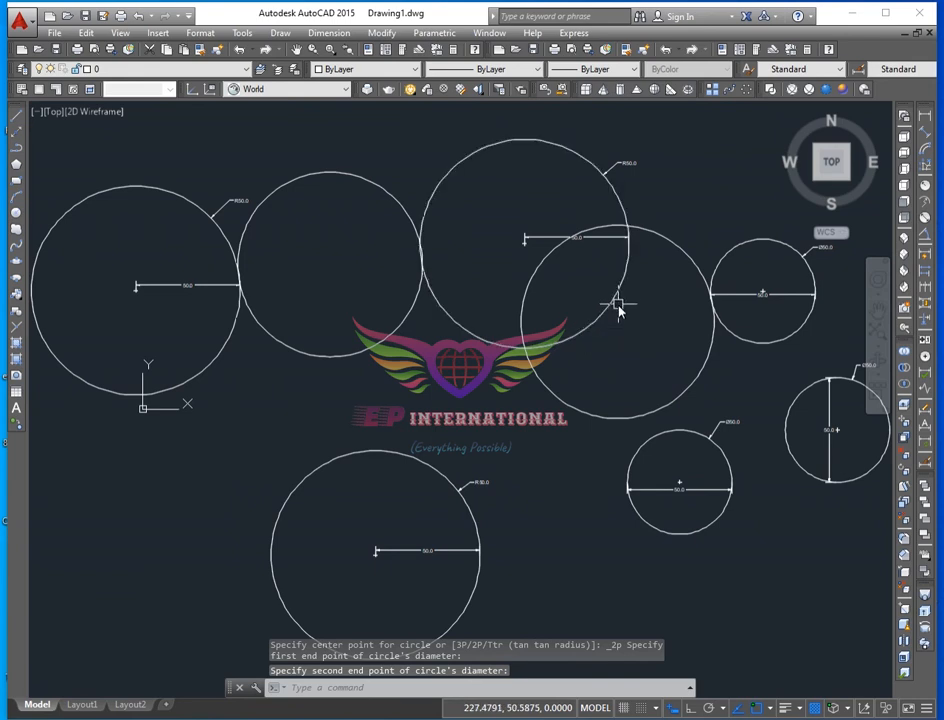
Step: Draw a horizontal line about 130 units long in the empty area to the lower left of the circles
scroll(618, 312, "down", 5)
scroll(363, 412, "up", 3)
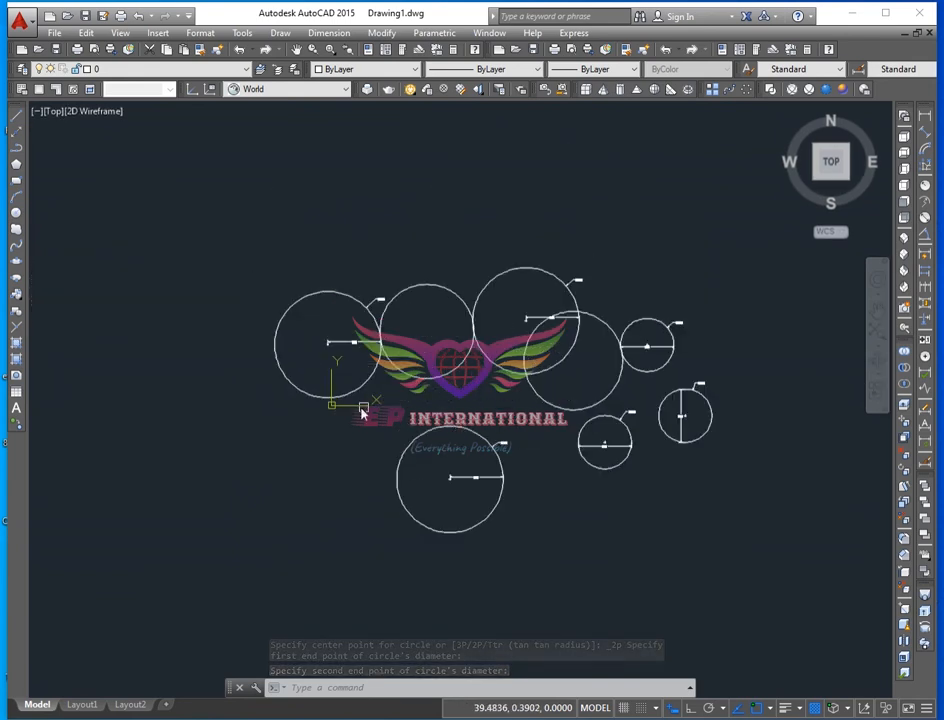
key("Escape")
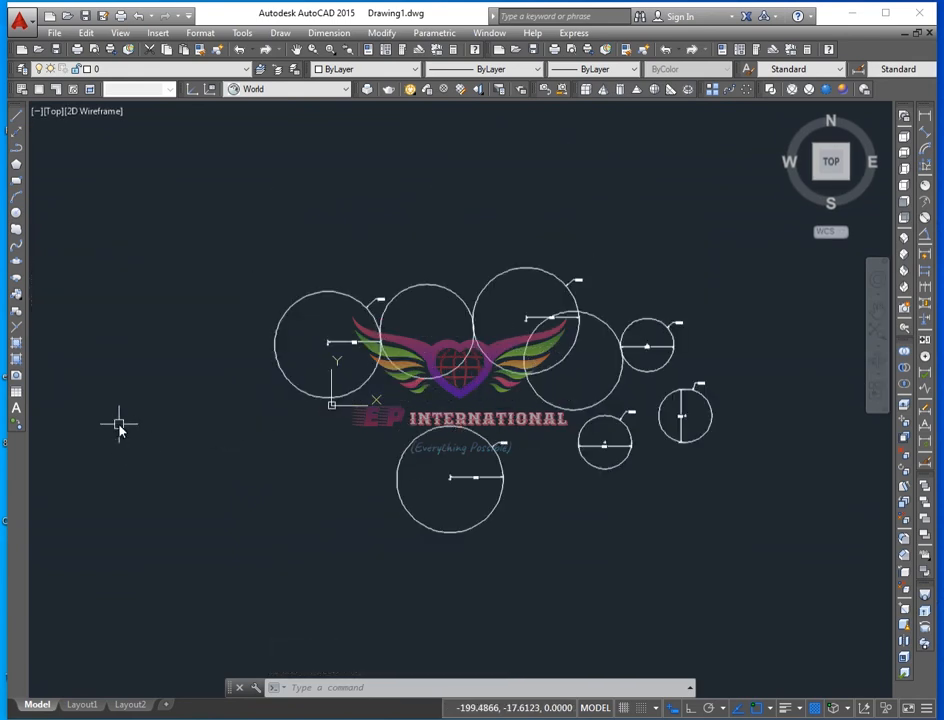
type("l")
key("Return")
left_click(90, 439)
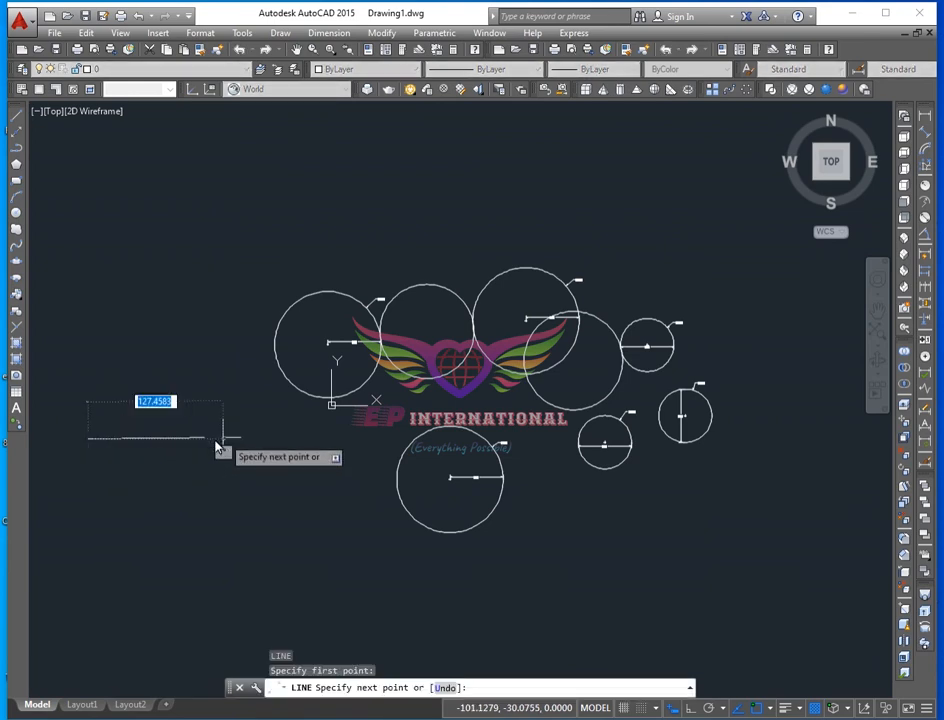
left_click(228, 438)
key("Return")
Step: Draw a second horizontal line of about the same length, parallel to the first and a short distance below it
key("Return")
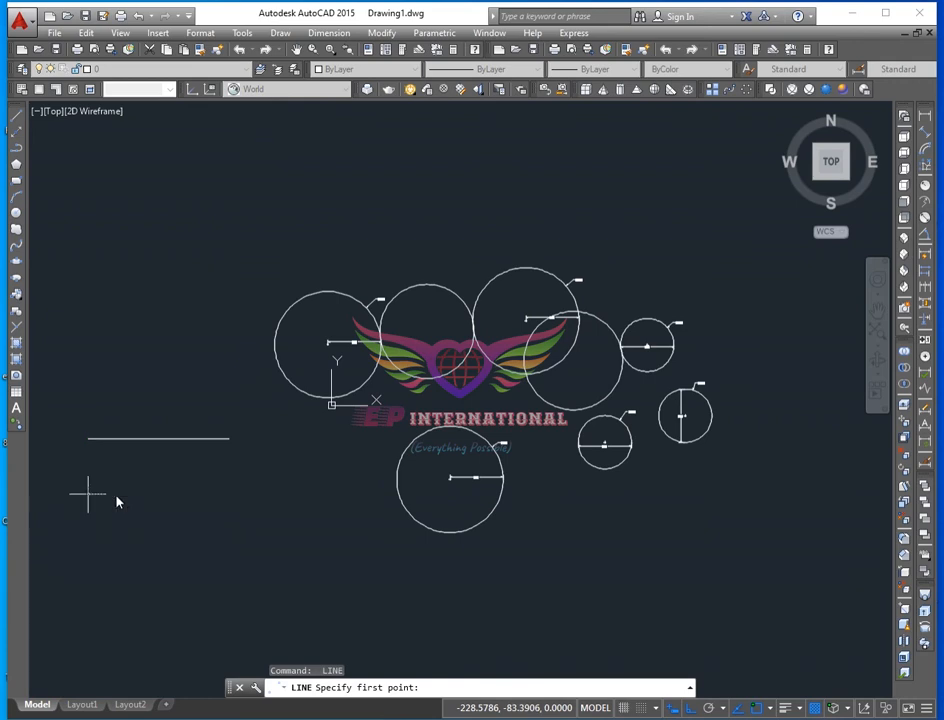
left_click(88, 493)
left_click(227, 493)
key("Return")
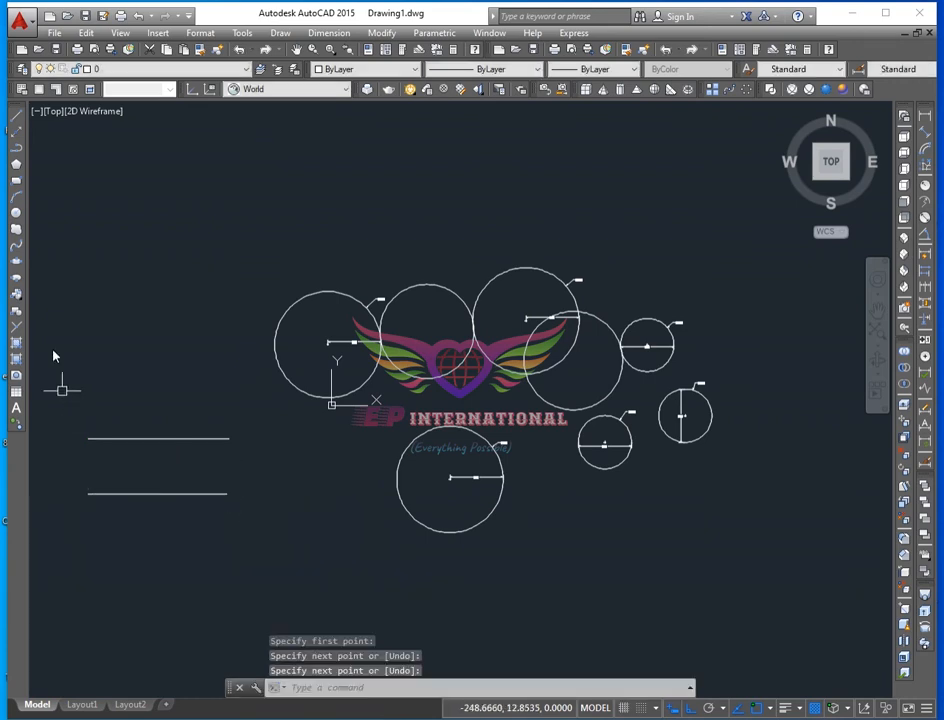
Step: Draw a 2P circle whose diameter runs between the left endpoints of the two parallel horizontal lines
left_click(16, 214)
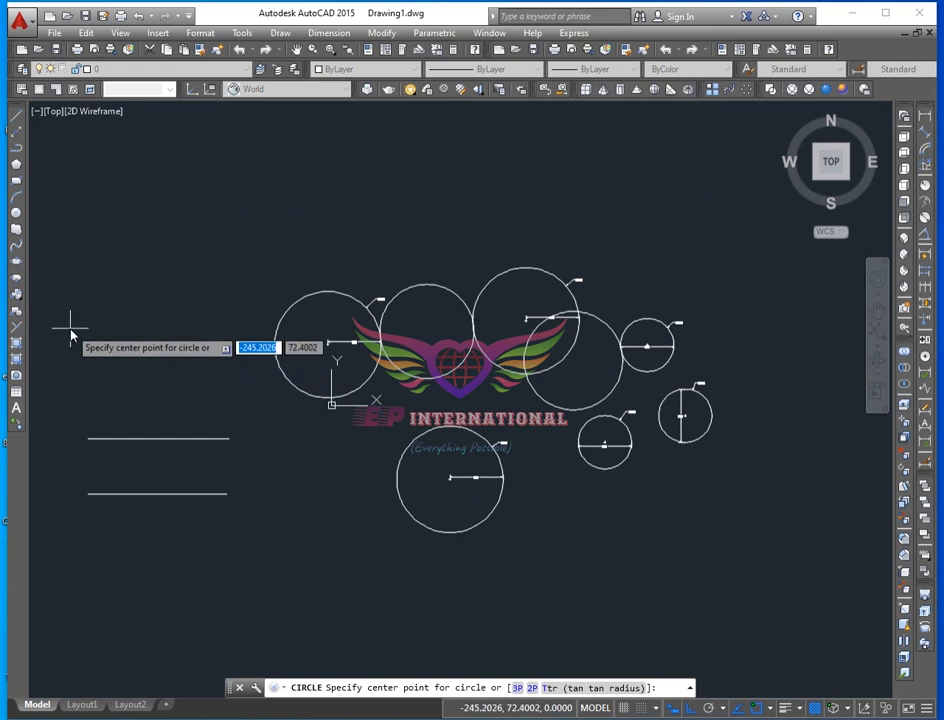
type("2")
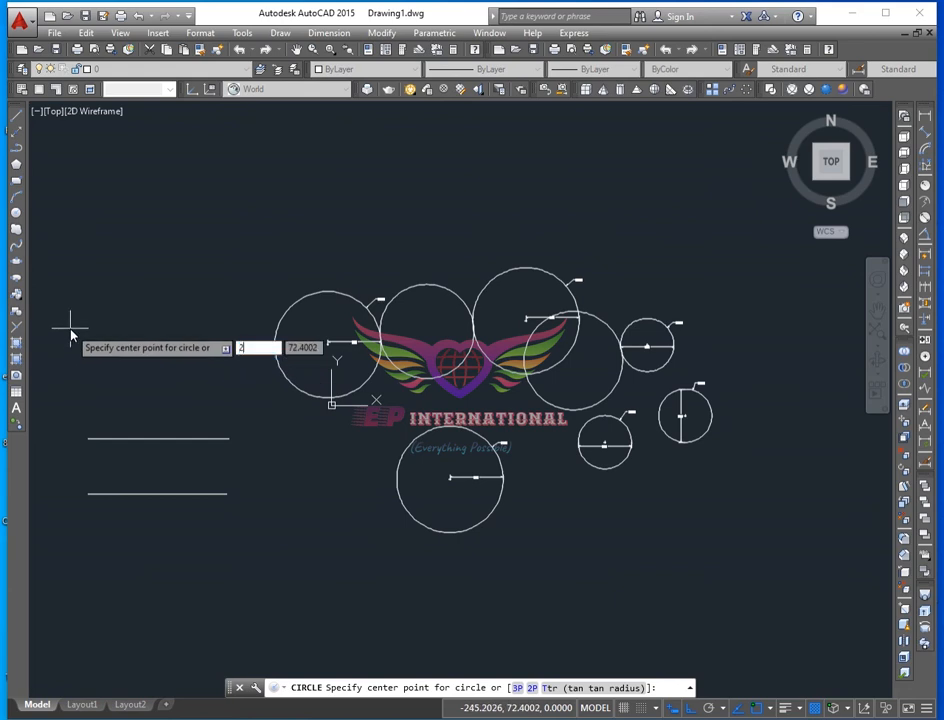
type("p")
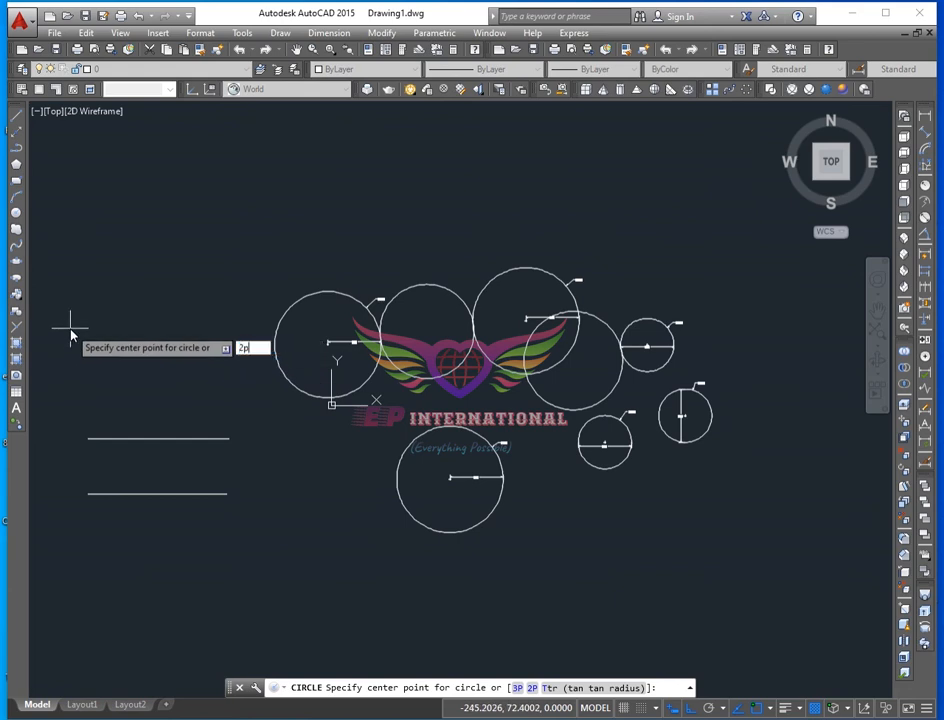
key("Return")
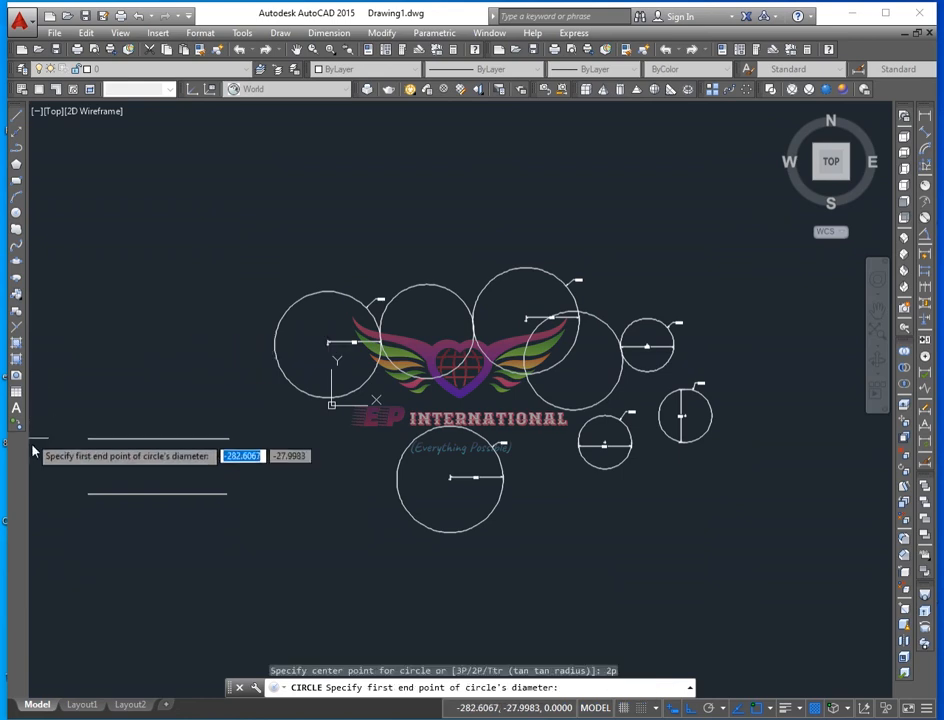
left_click(87, 438)
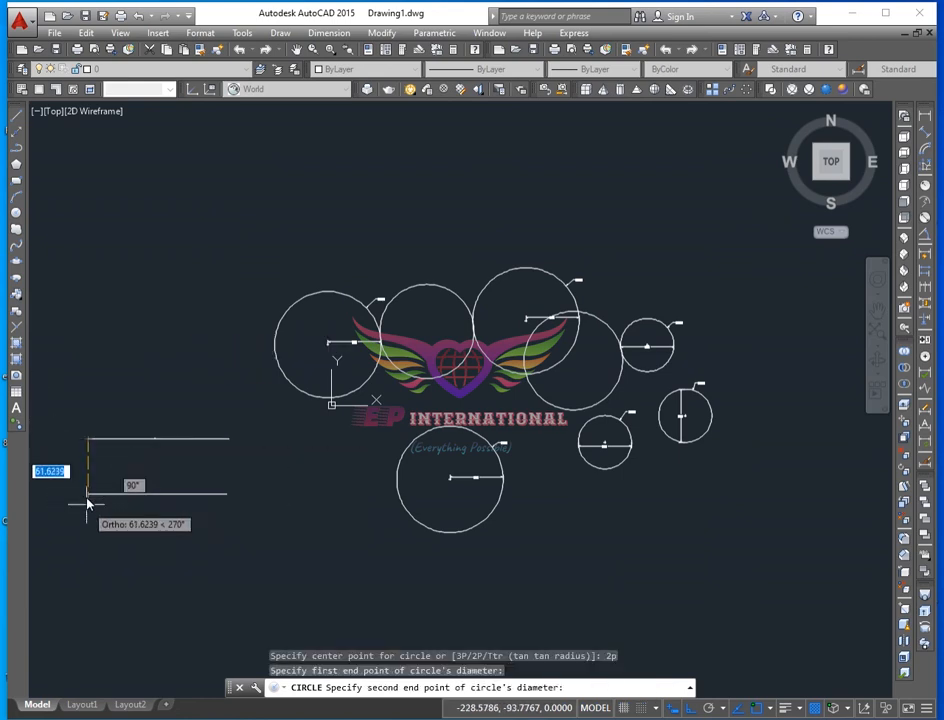
left_click(87, 493)
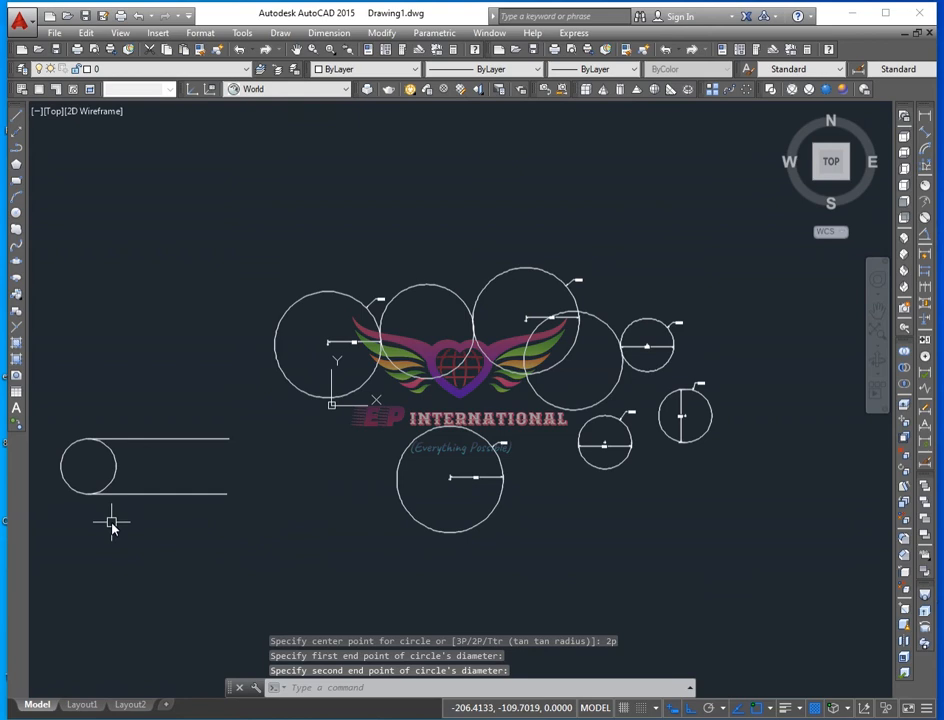
Step: Trim away the half of the circle between the two parallel lines, leaving a rounded left end
type("tr")
key("Return")
key("Return")
left_click(110, 493)
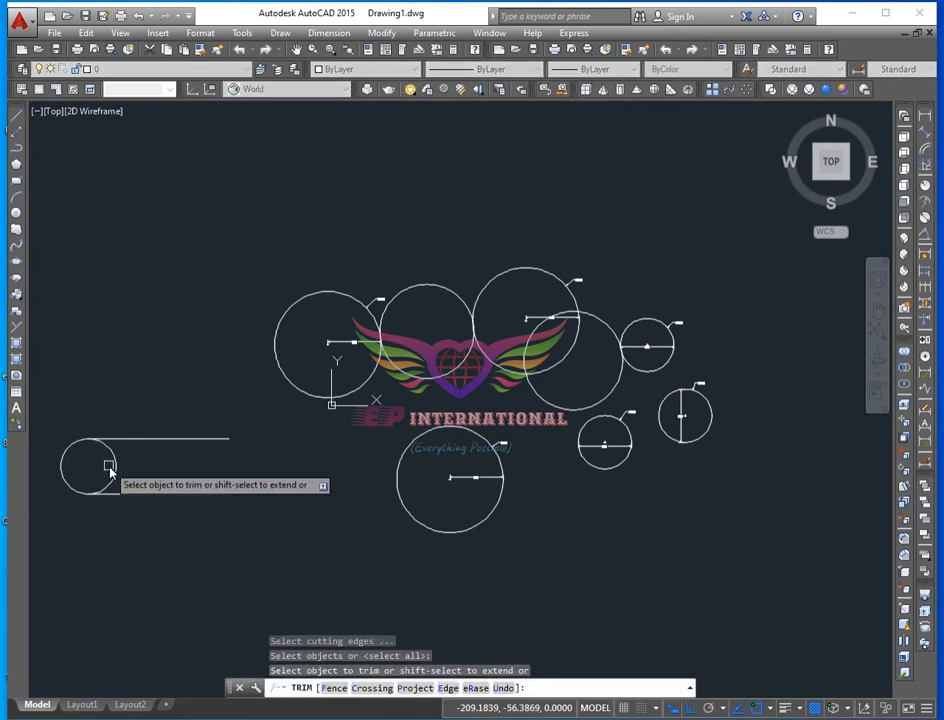
left_click(118, 467)
key("Escape")
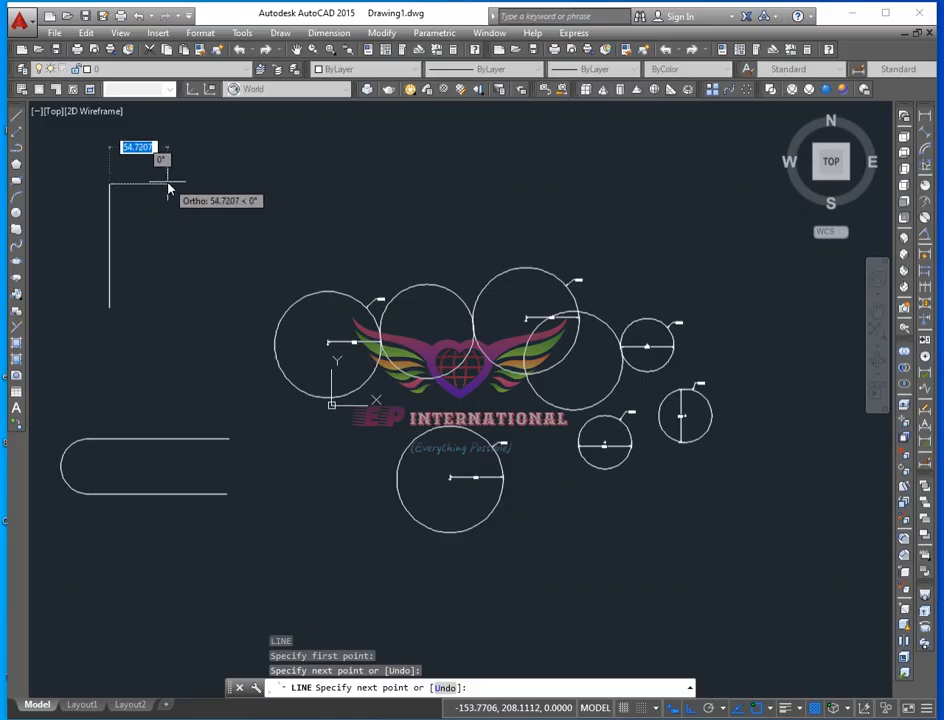
Step: With Ortho off, continue the vertical line with a short near-horizontal top segment and a segment about 114 units long sloping down at 60°
key("F8")
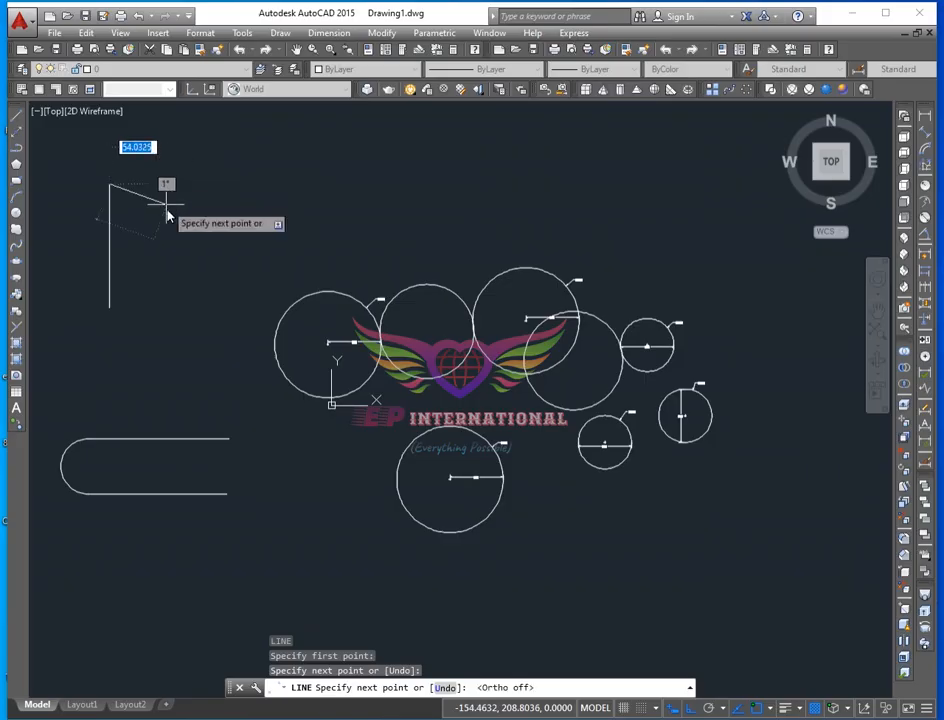
left_click(143, 184)
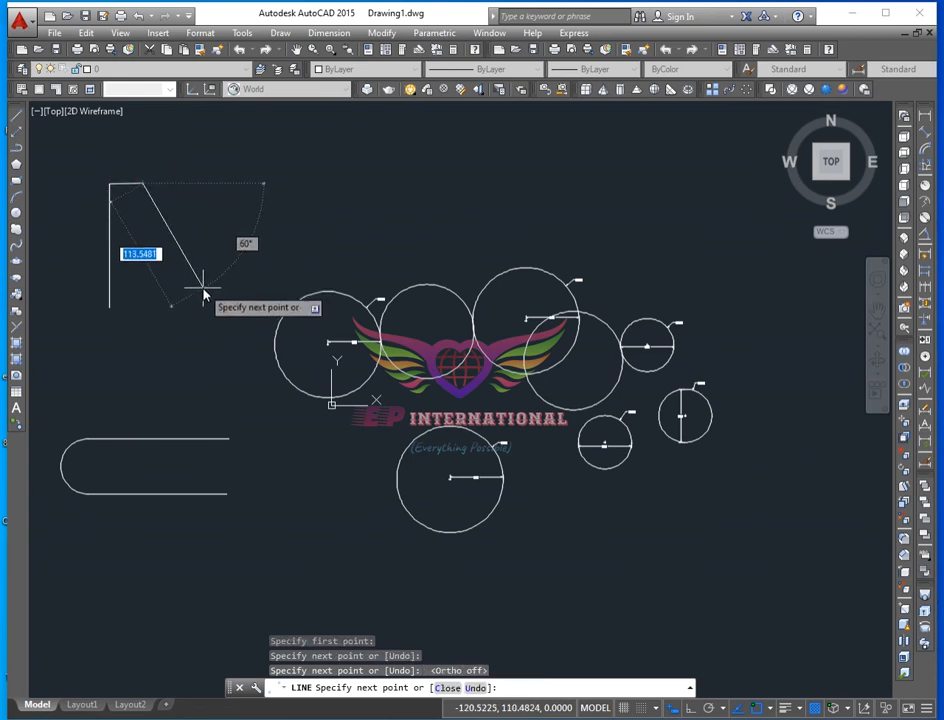
left_click(203, 288)
key("Return")
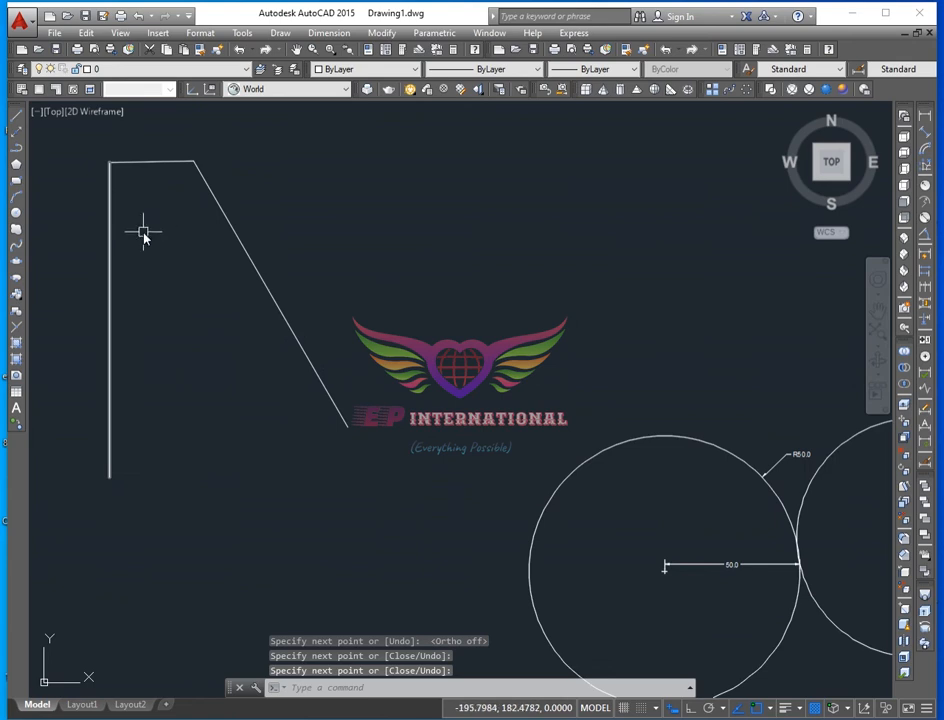
Step: Draw a 3P circle through the midpoints of the vertical, top and slanted lines of the open shape
scroll(268, 298, "up", 2)
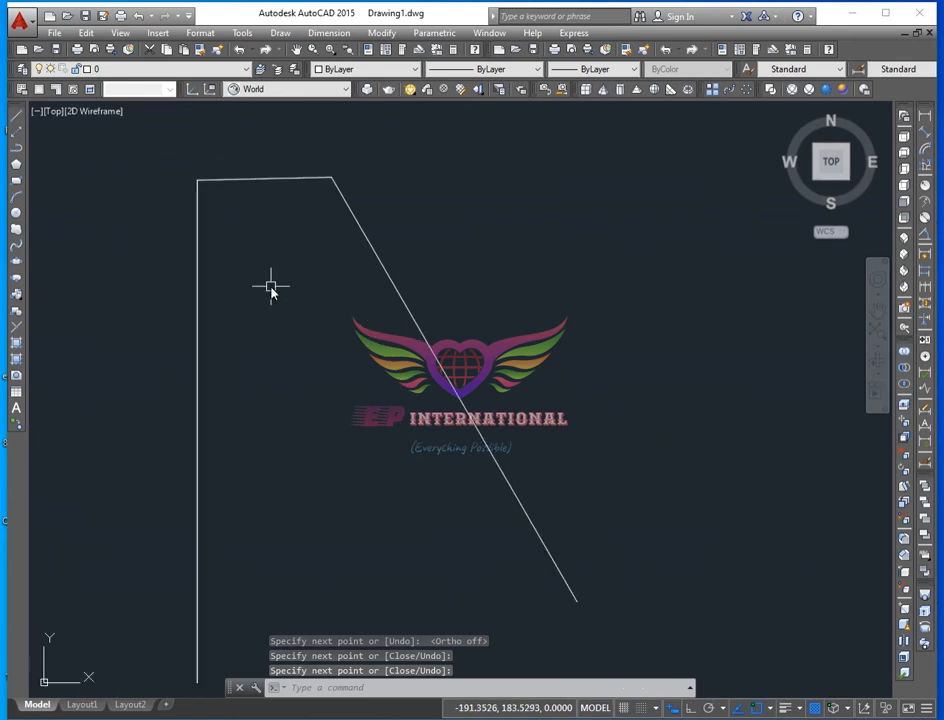
type("c")
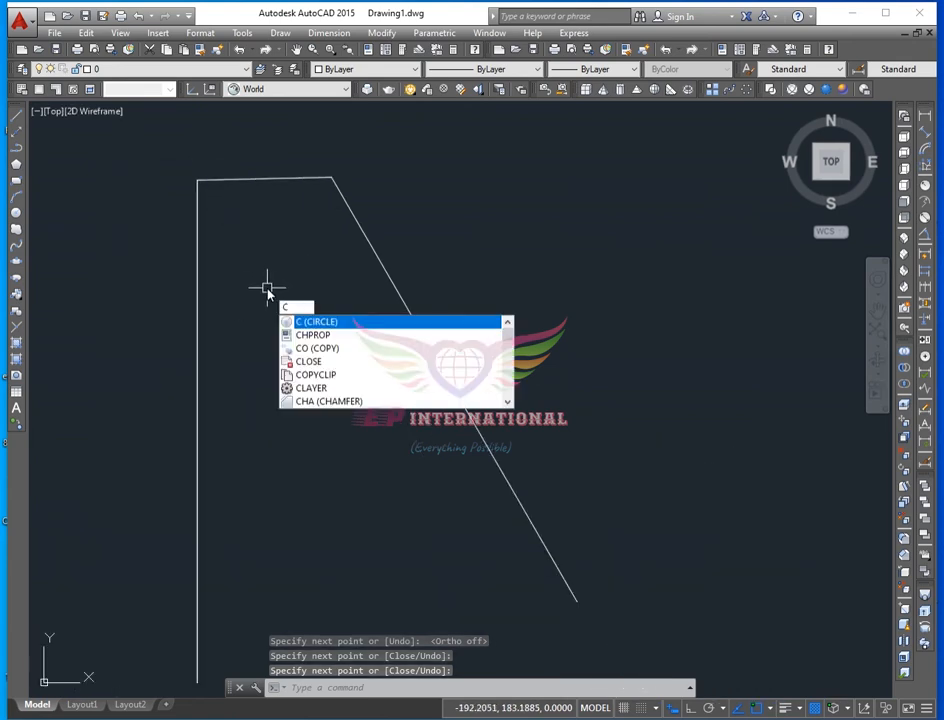
key("Return")
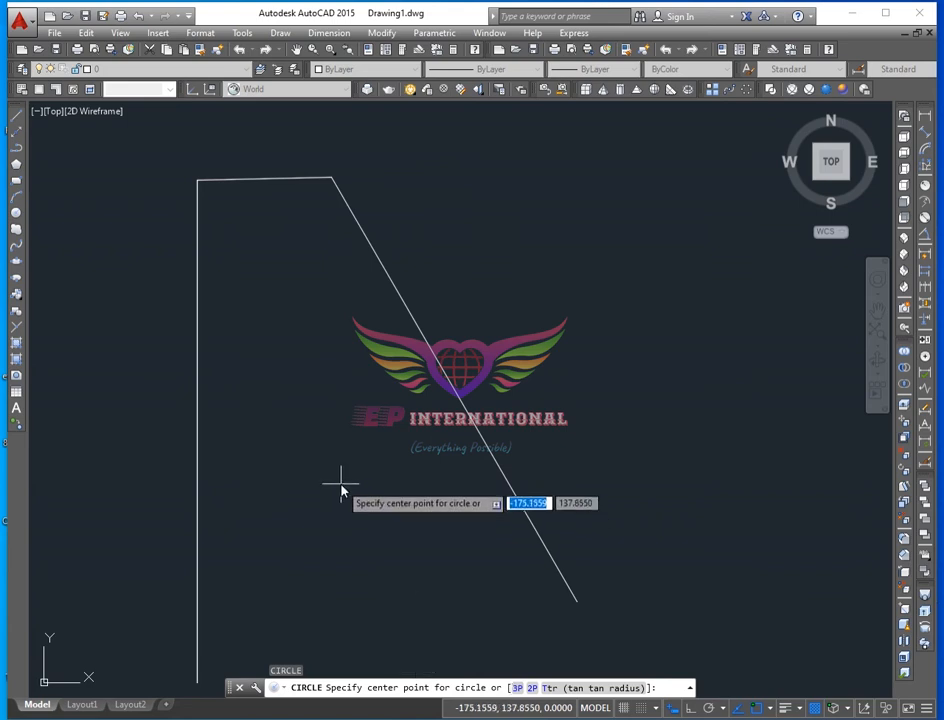
type("3p")
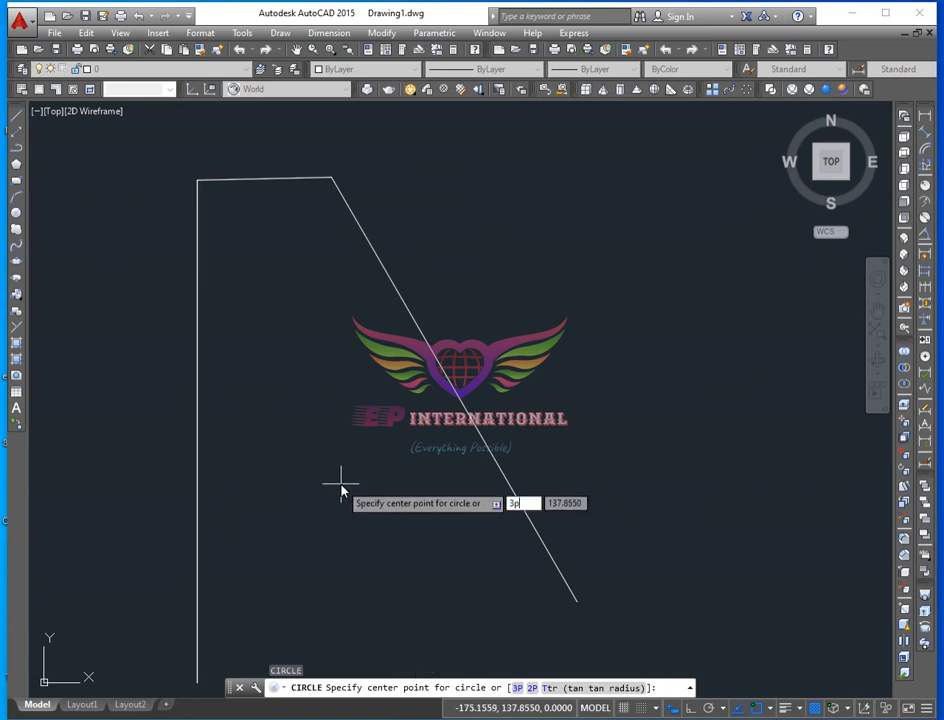
key("Return")
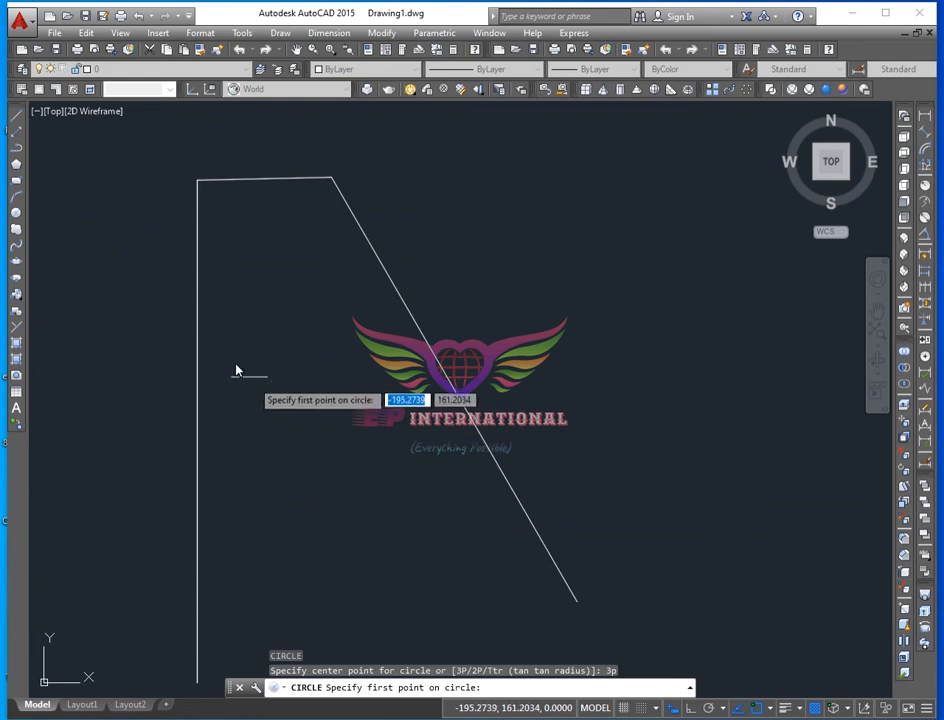
left_click(197, 428)
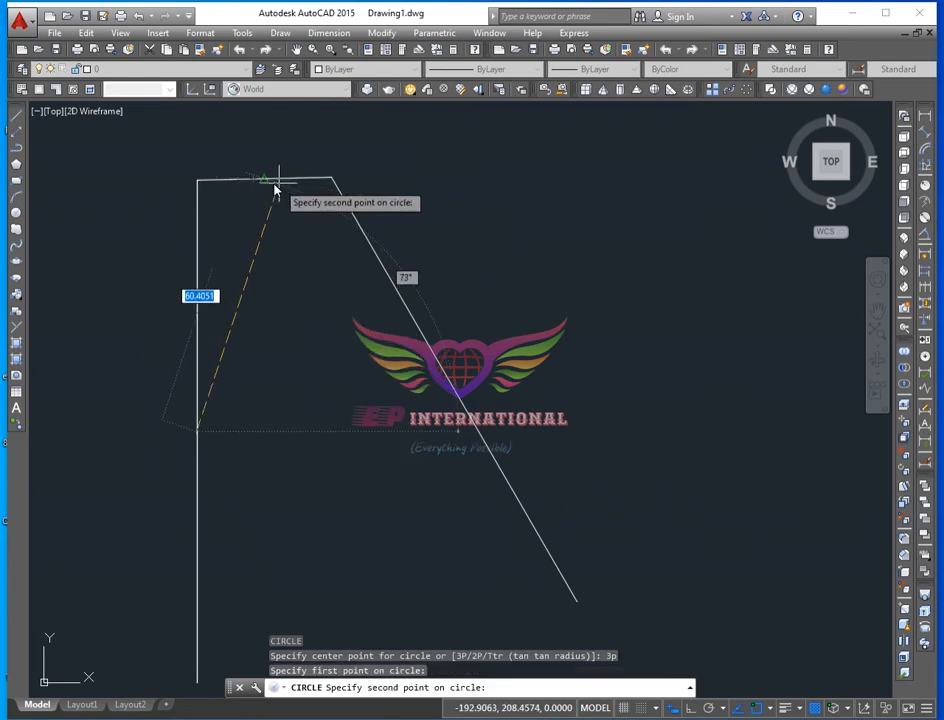
left_click(264, 180)
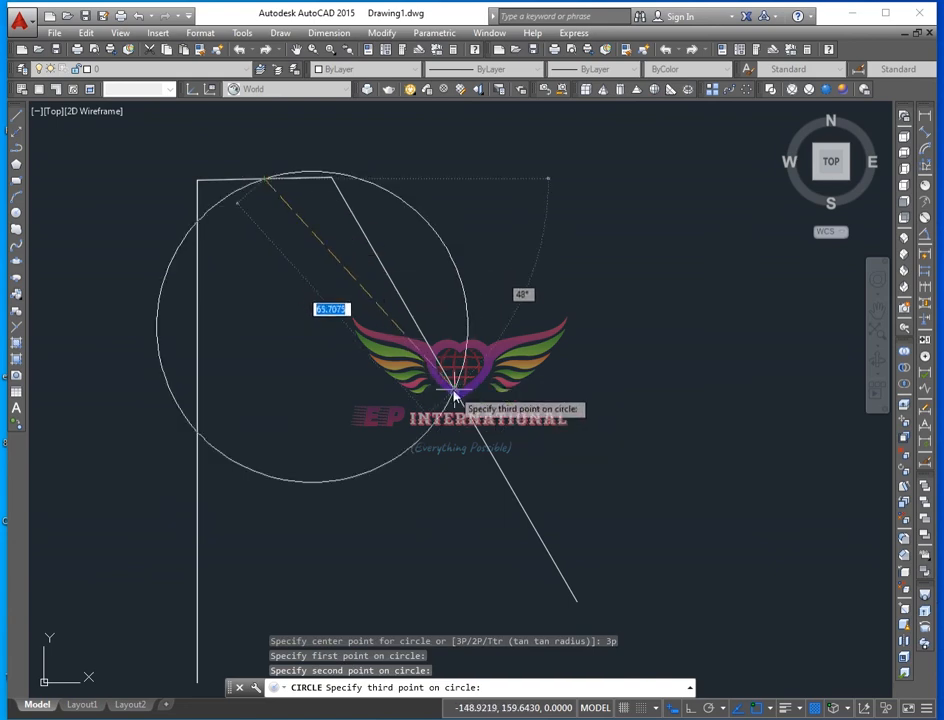
left_click(455, 397)
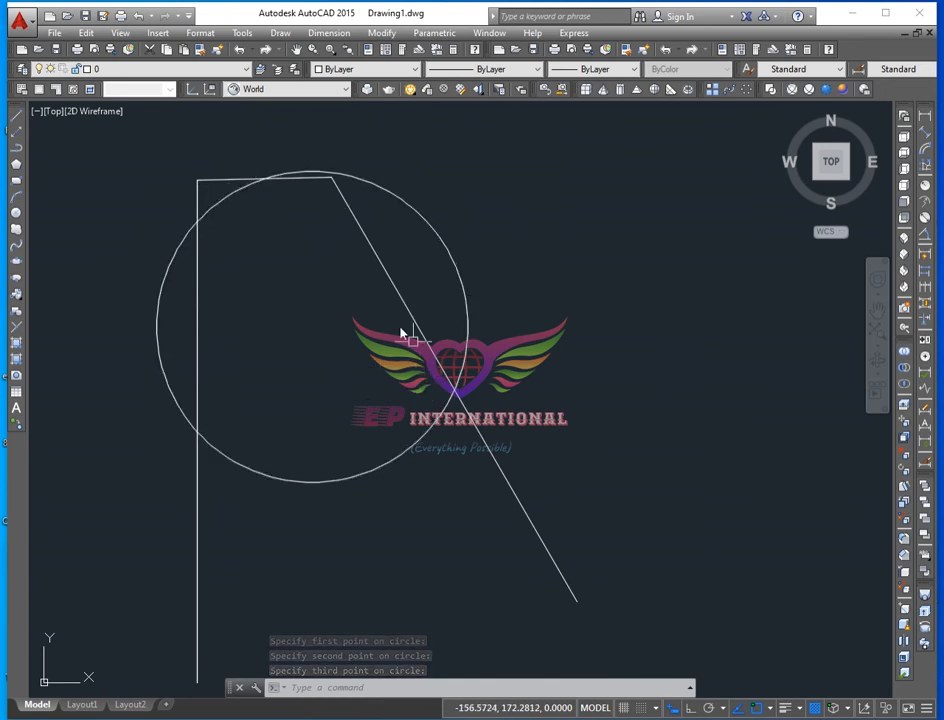
Step: Draw a 3 Points circle through the vertical line's lower endpoint, the existing circle's bottom quadrant and the slanted line's lower endpoint
scroll(370, 285, "down", 4)
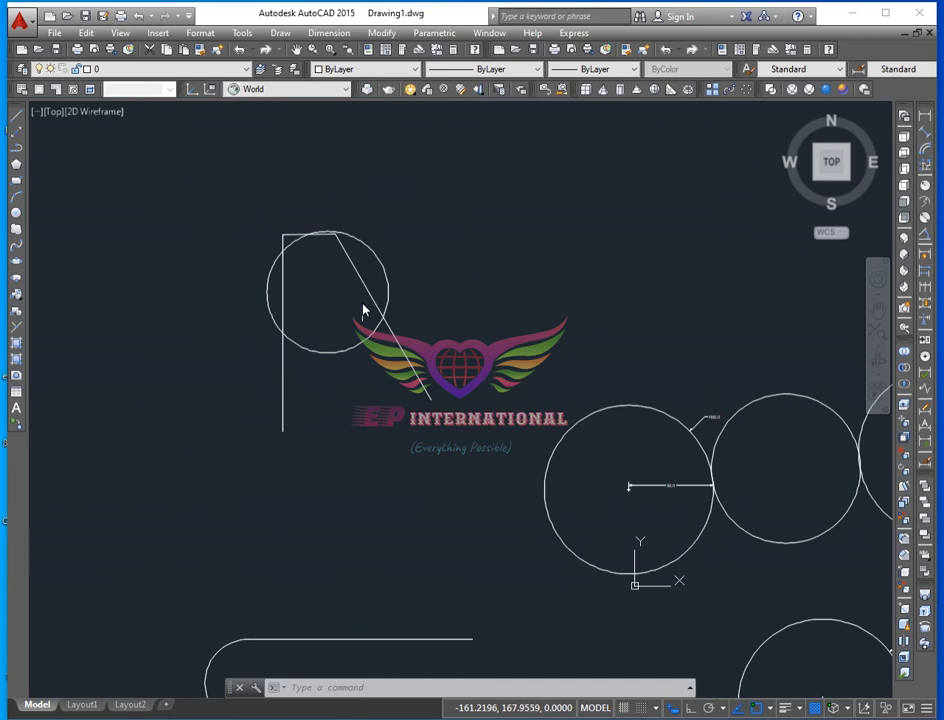
scroll(362, 309, "down", 2)
scroll(396, 362, "up", 2)
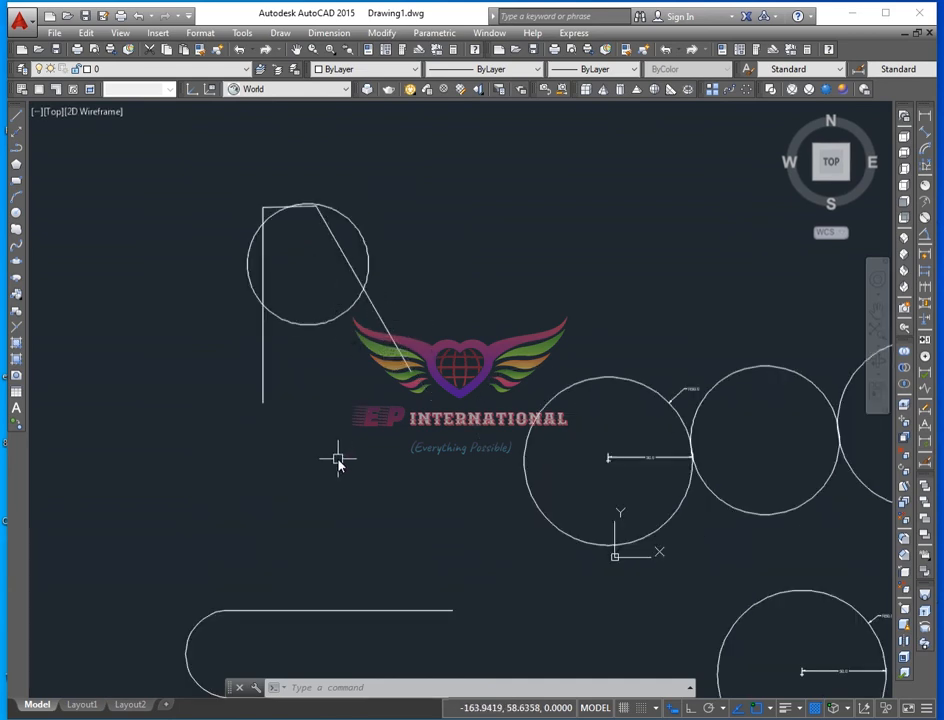
middle_click_drag(338, 462, 341, 384)
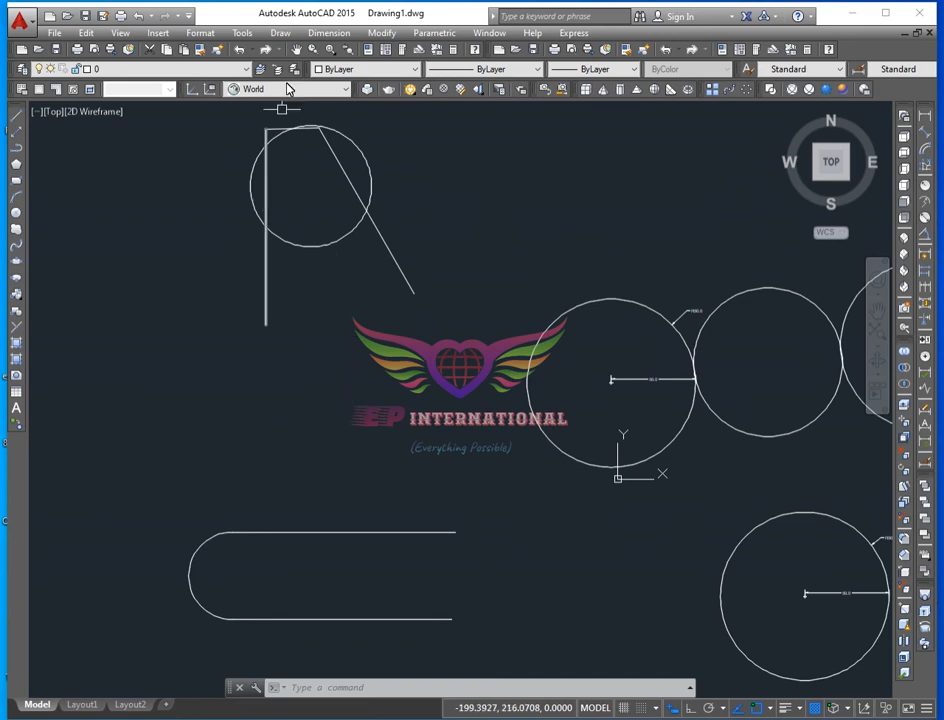
left_click(280, 33)
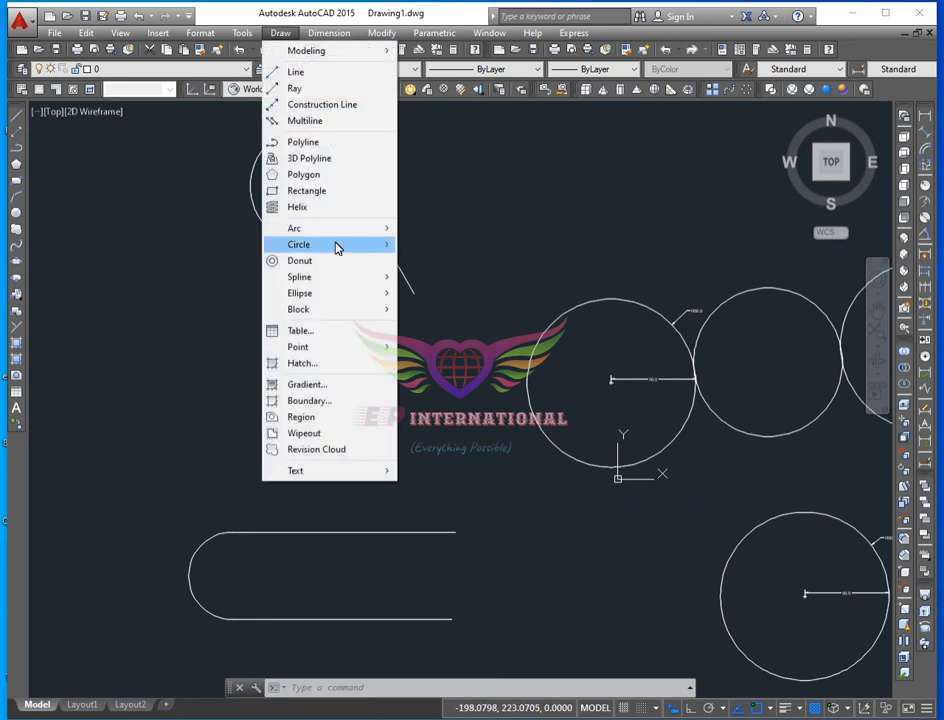
mouse_move(337, 247)
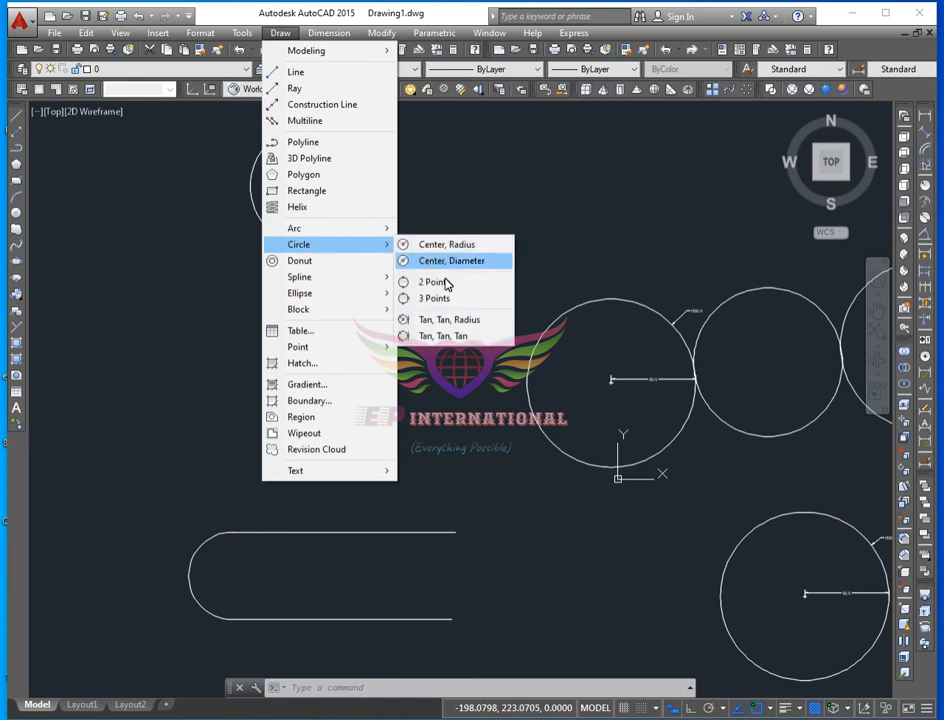
left_click(424, 299)
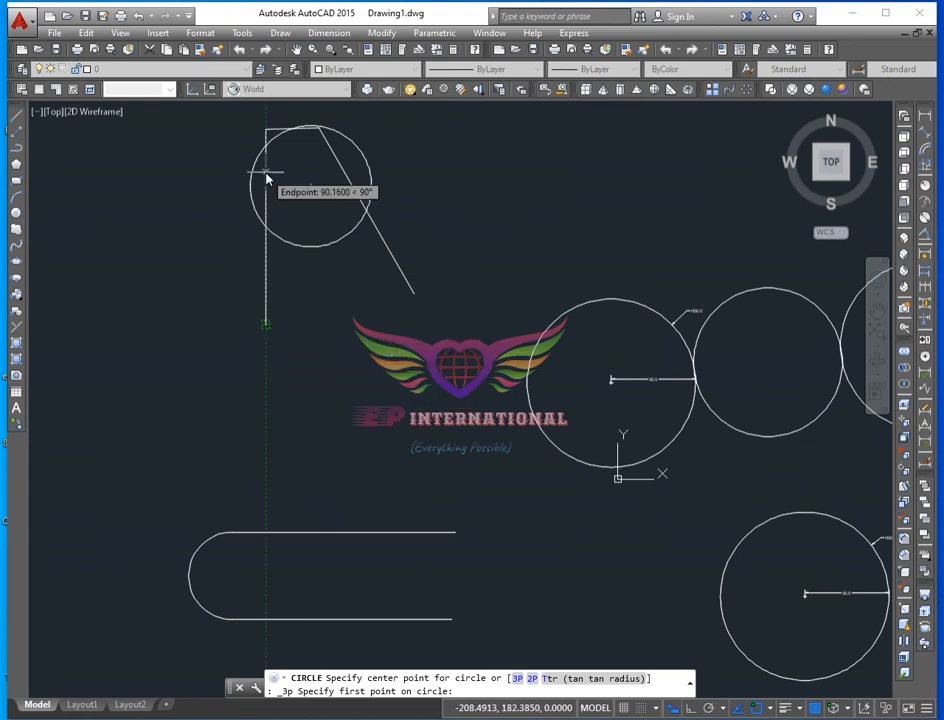
left_click(265, 324)
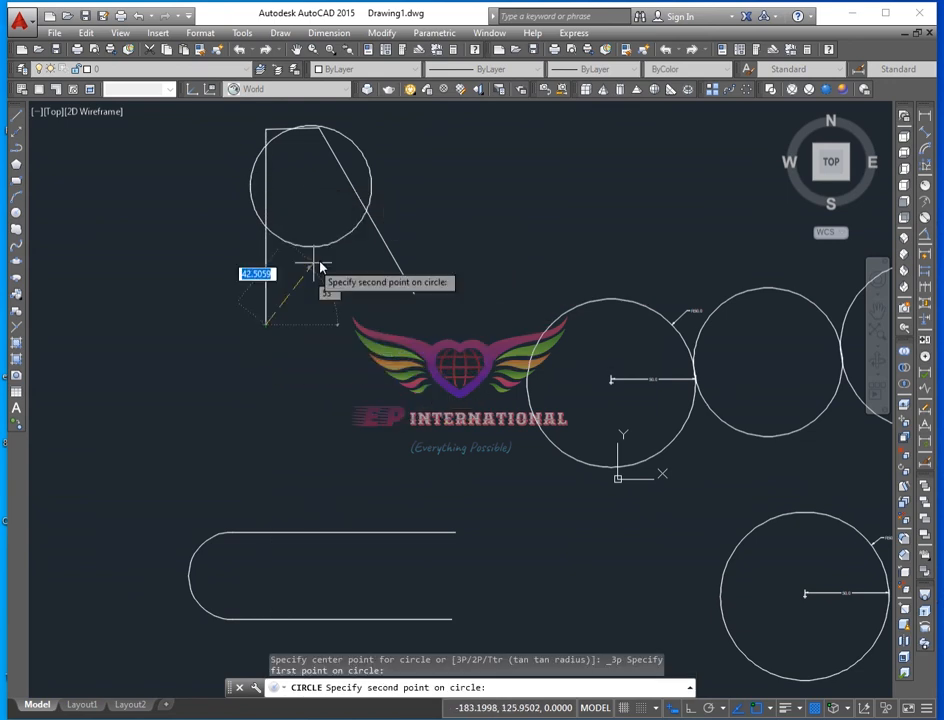
left_click(313, 248)
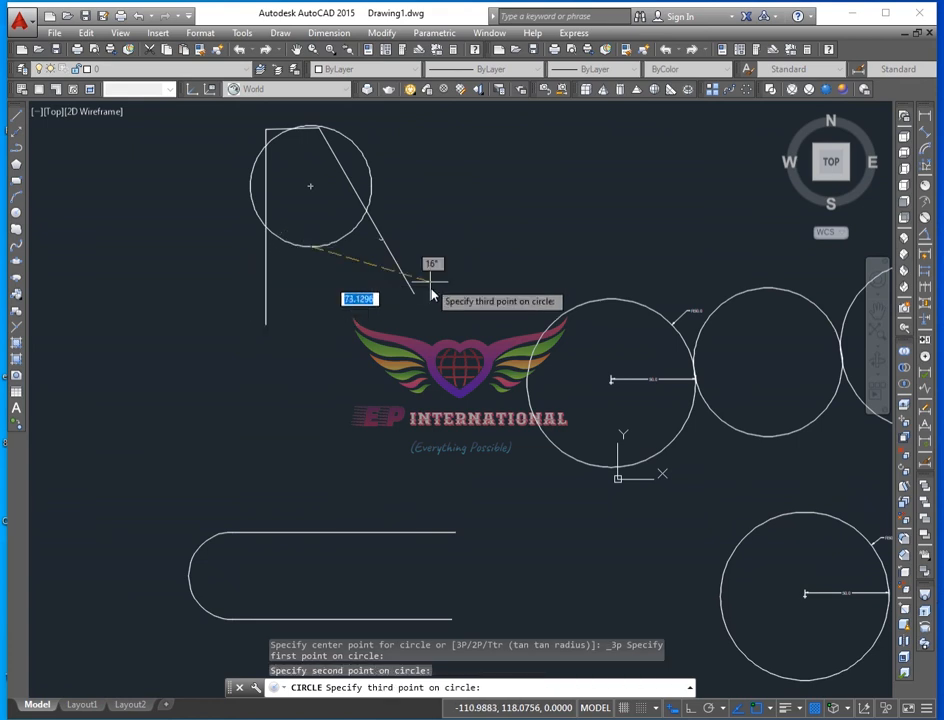
left_click(418, 303)
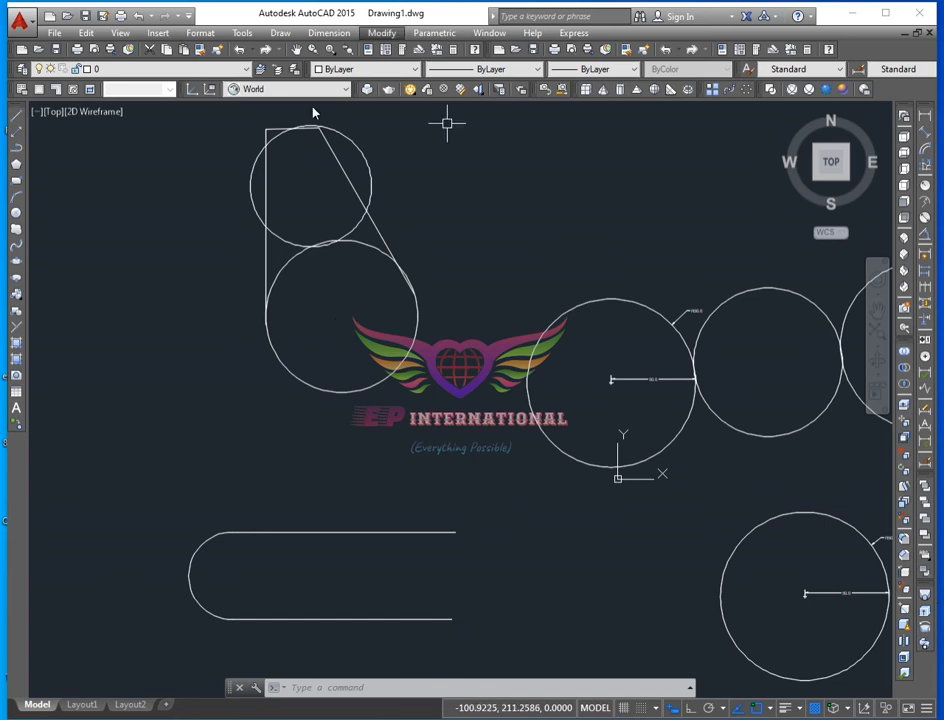
Step: Draw a 3P circle through the top quadrants of the leftmost R50 circle and its right neighbour, and the neighbour's center
left_click(16, 215)
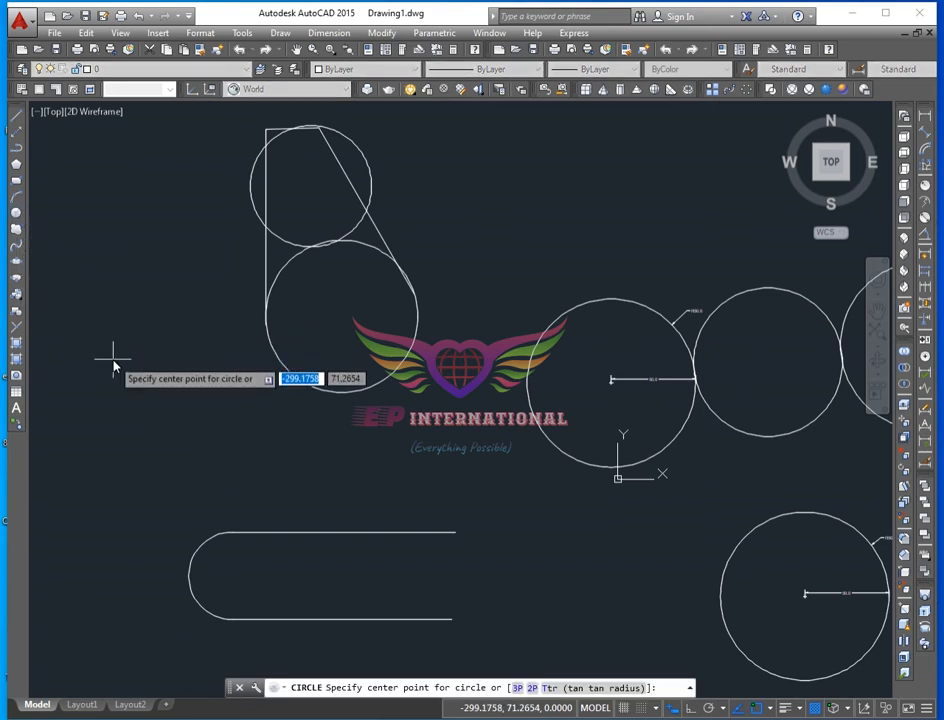
type("3p")
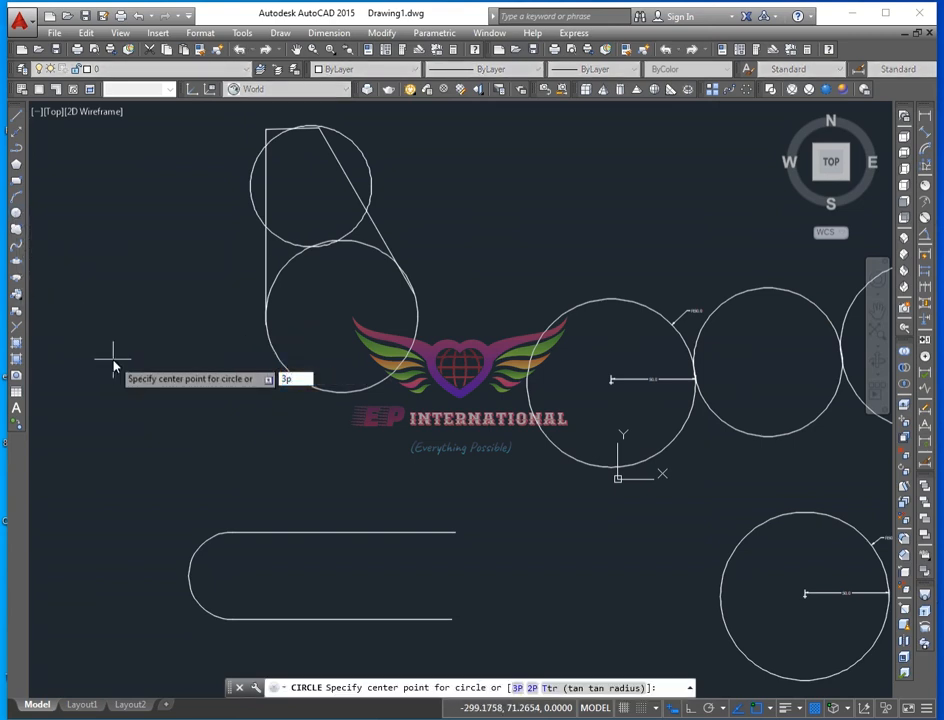
key("Return")
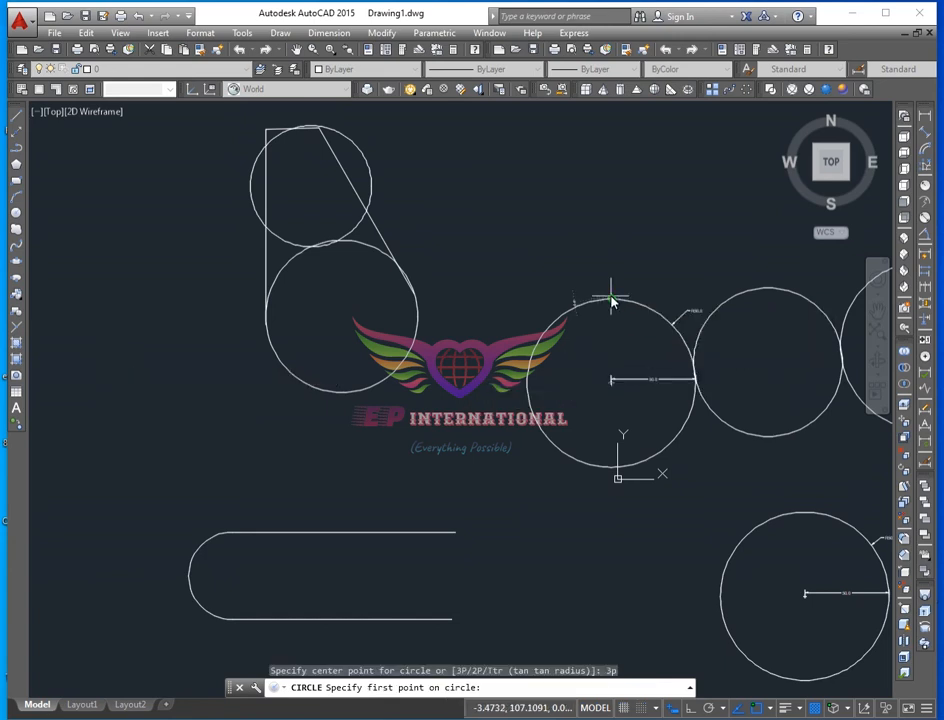
left_click(612, 300)
left_click(768, 291)
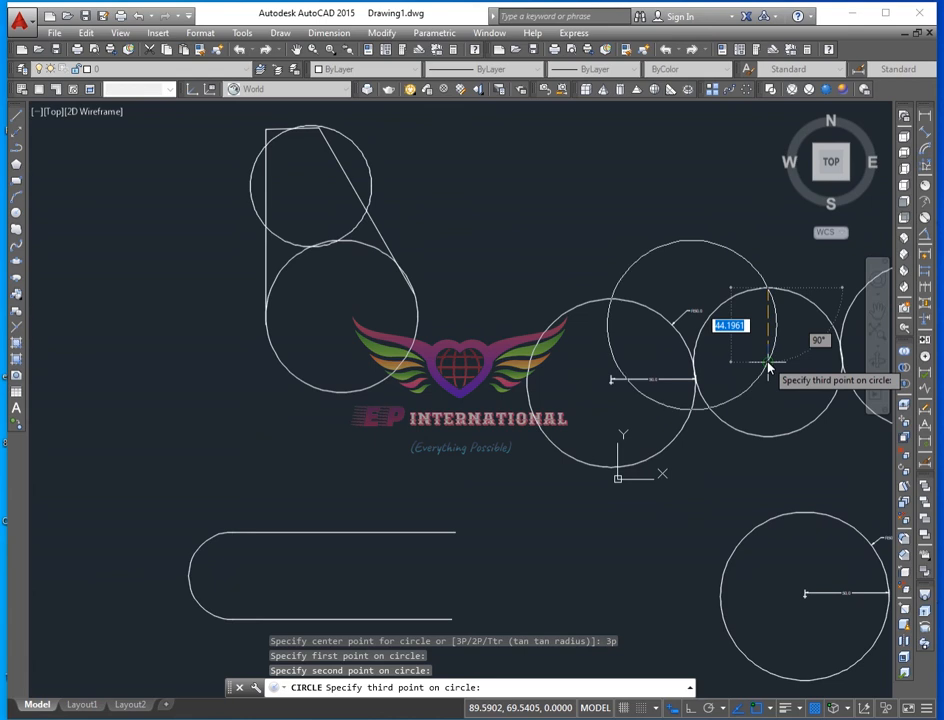
left_click(768, 367)
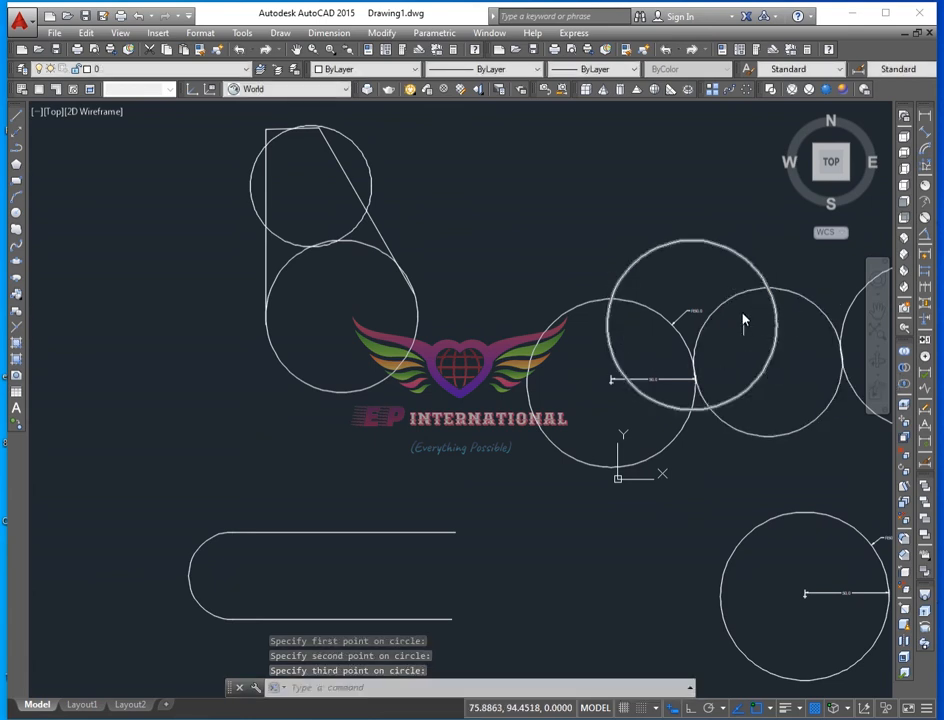
Step: Check the grips of the new 3P circle and the neighbouring circle it passes through, and clear the selection
left_click(740, 298)
left_click(772, 349)
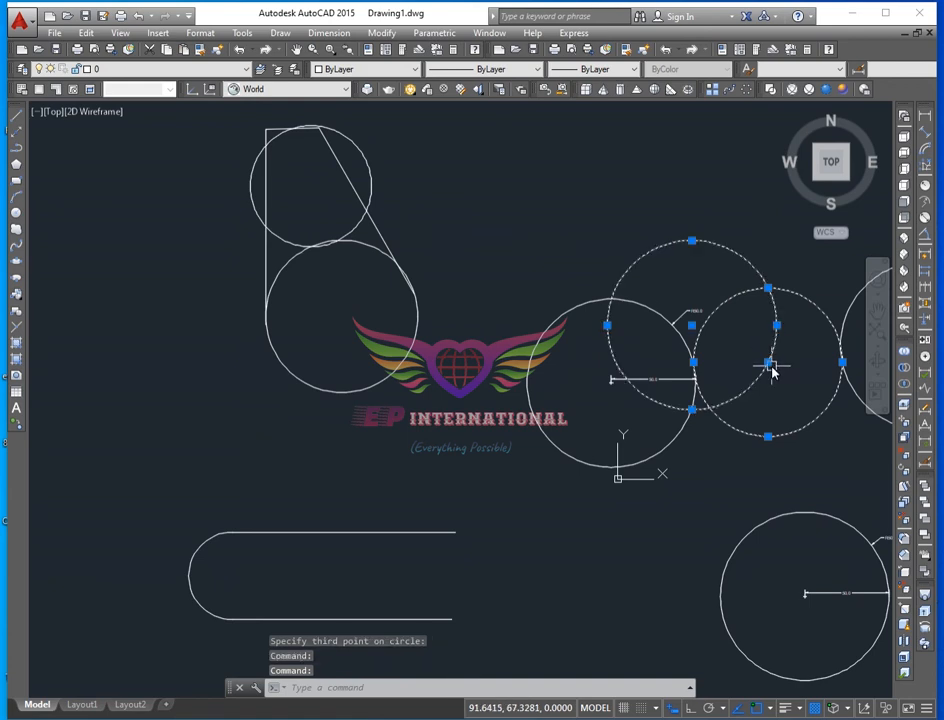
key("Escape")
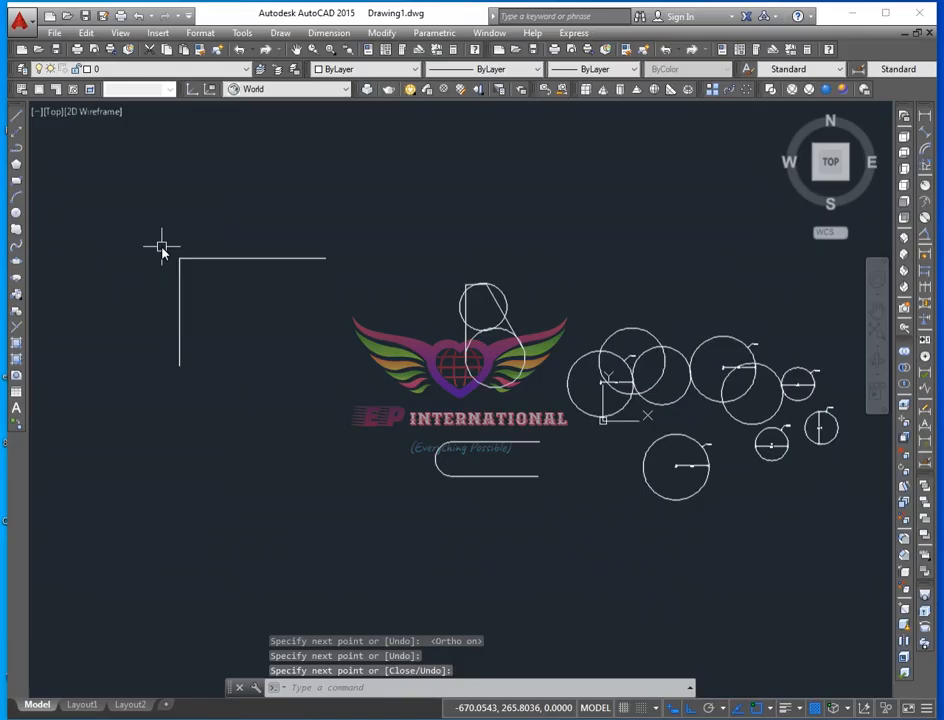
Step: Draw a vertical line downward from the right endpoint of the horizontal line, forming an open three-sided frame
scroll(162, 246, "up", 6)
scroll(318, 268, "down", 2)
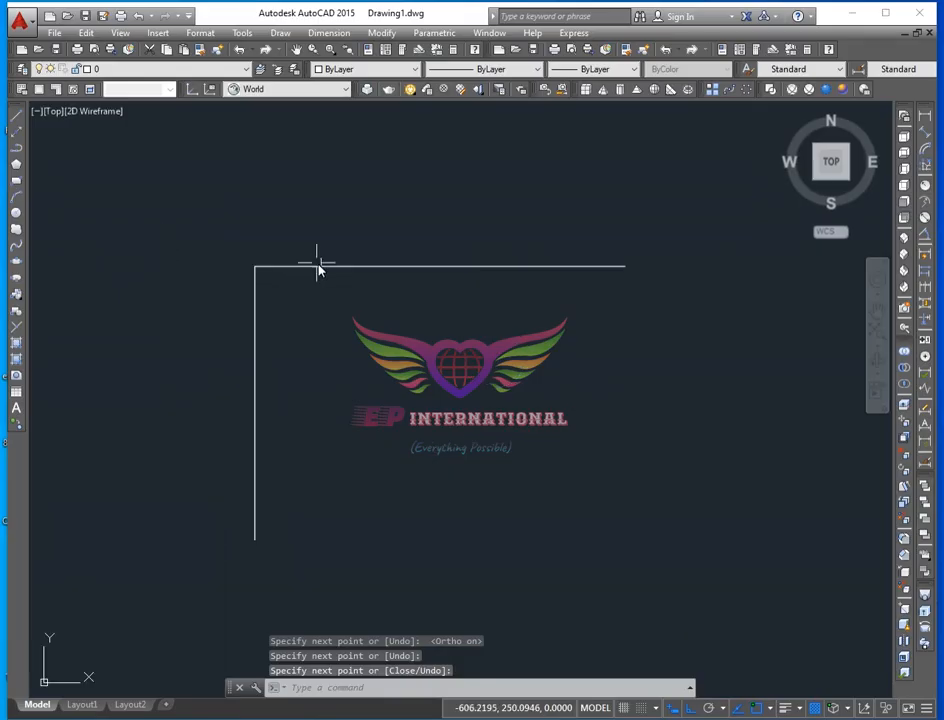
type("l")
key("Return")
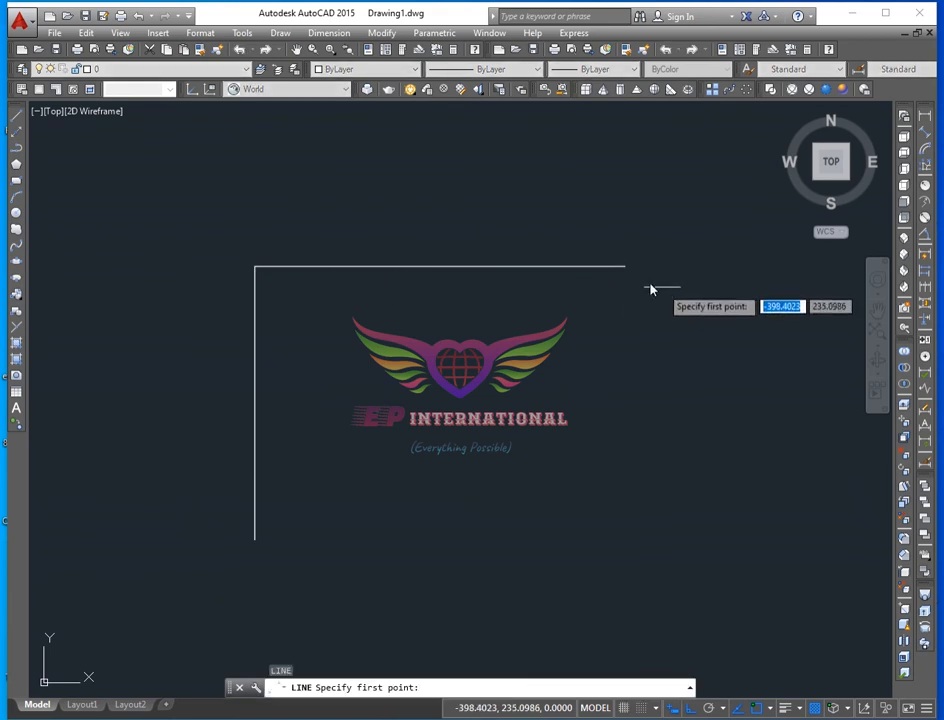
left_click(625, 266)
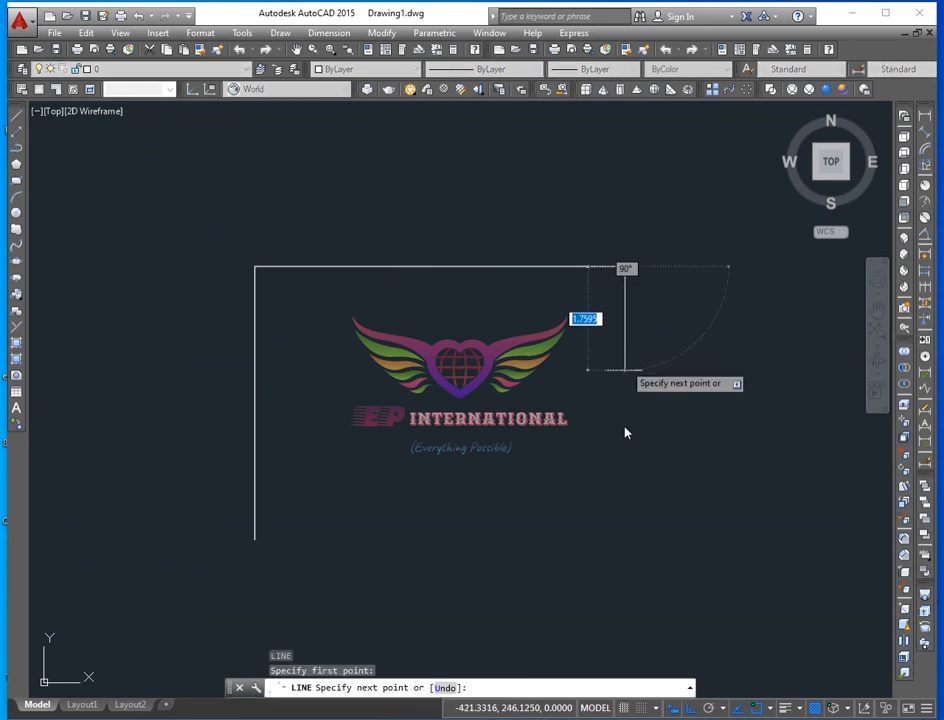
left_click(636, 503)
key("Return")
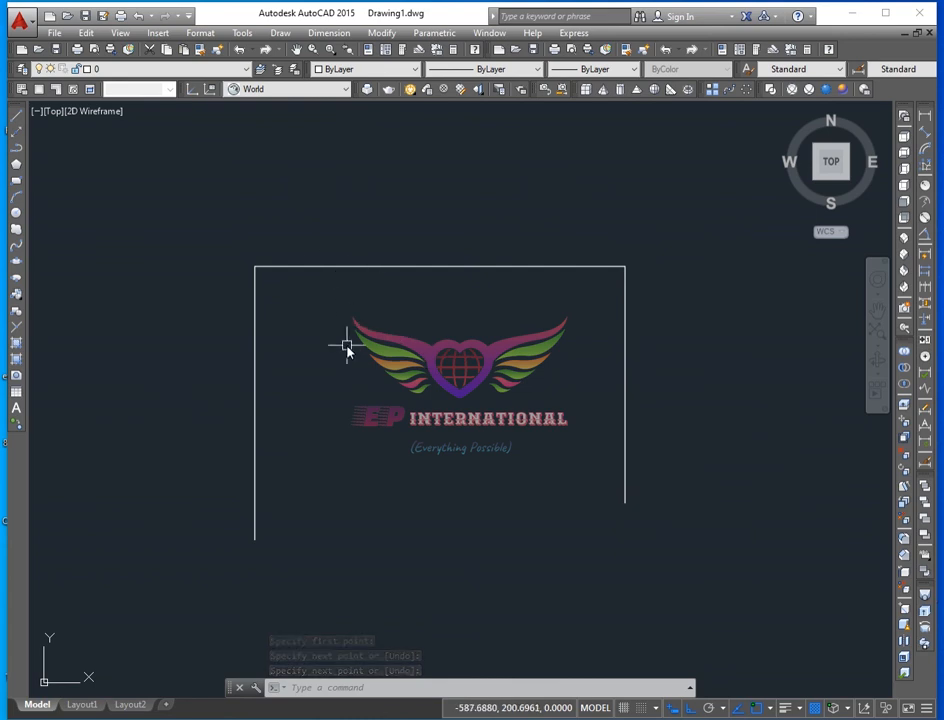
Step: Draw a Ttr circle of radius 30 tangent to the frame's left vertical line and top line
type("C")
key("Return")
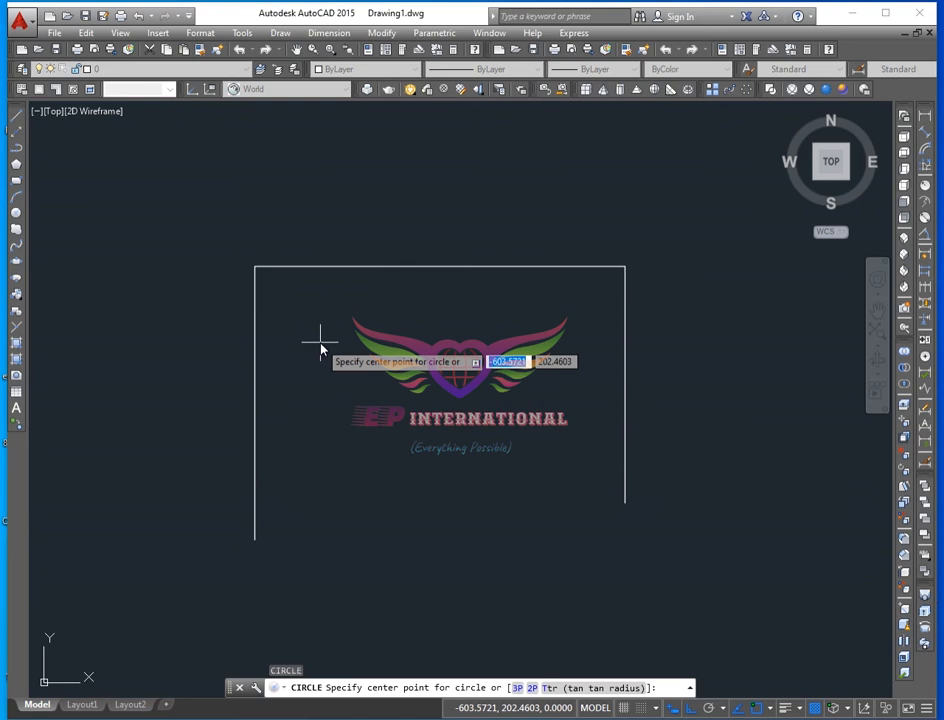
type("t")
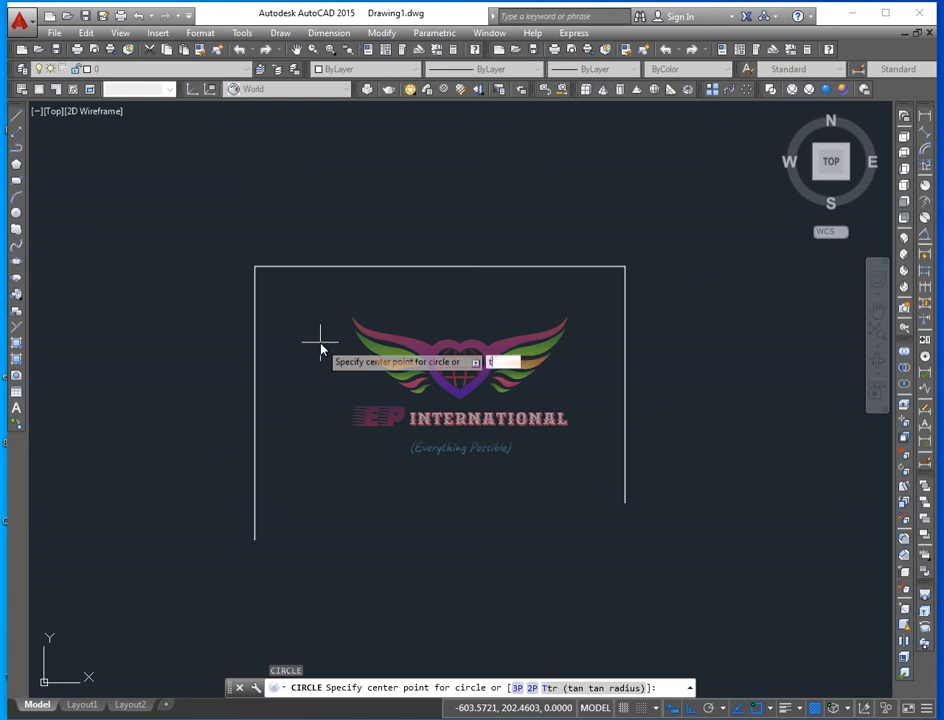
key("Return")
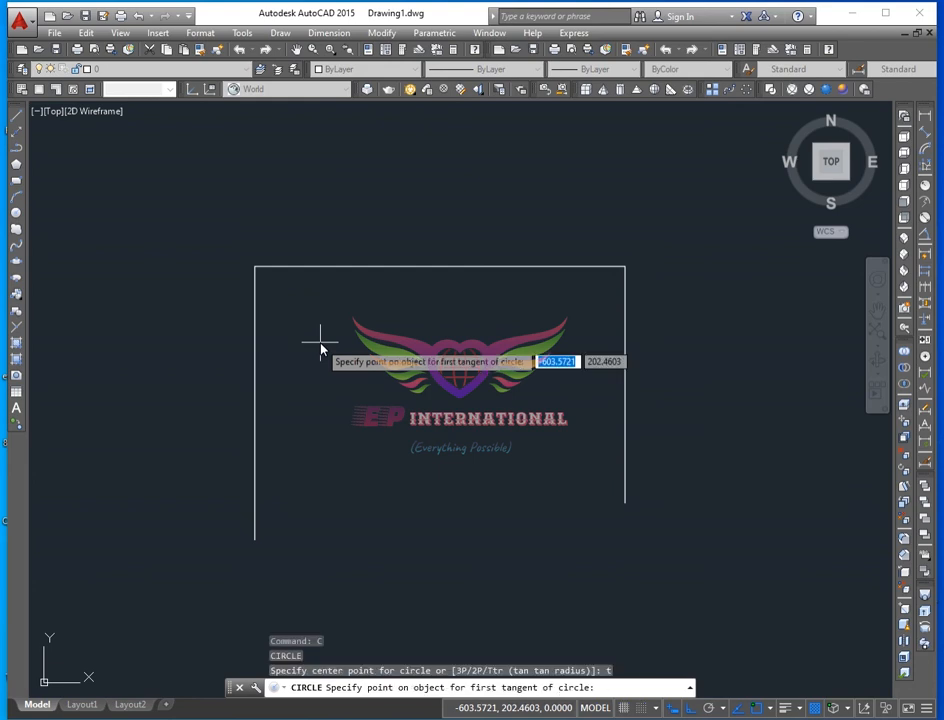
left_click(254, 316)
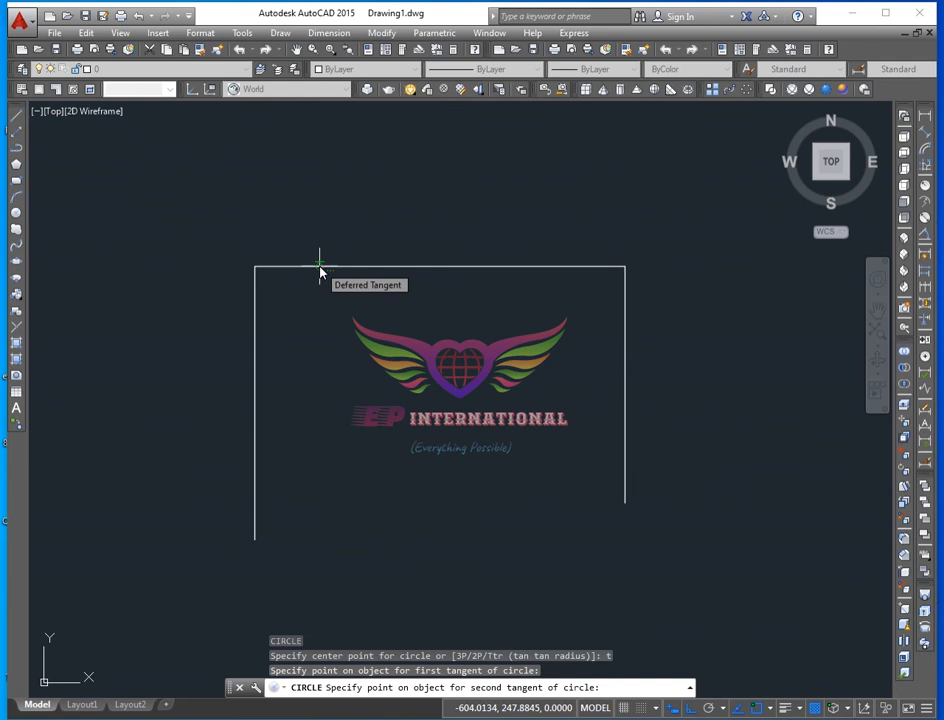
left_click(320, 268)
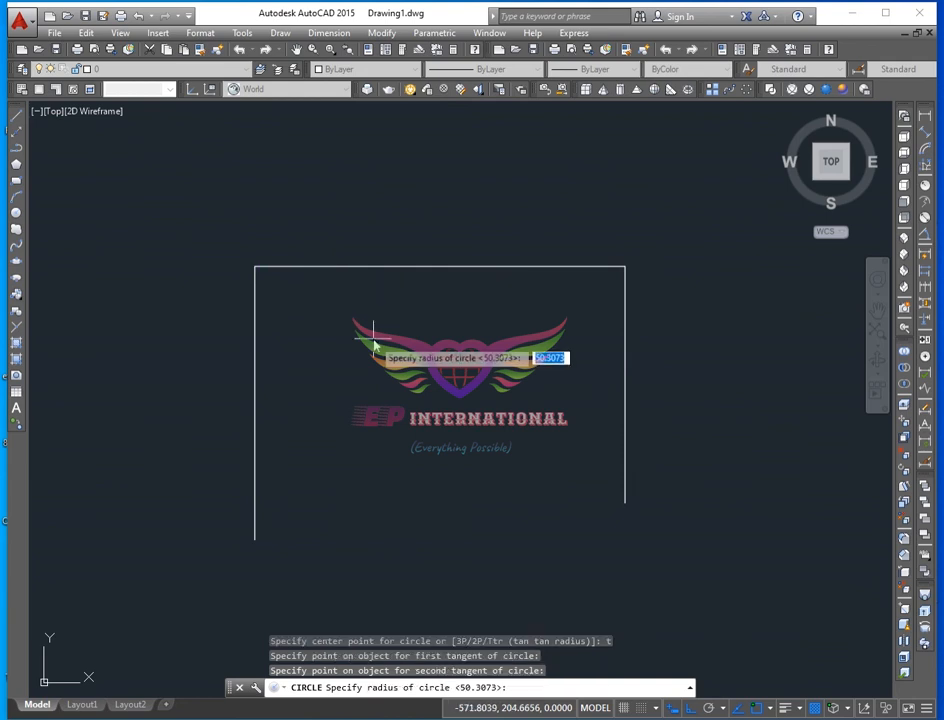
type("3")
key("Return")
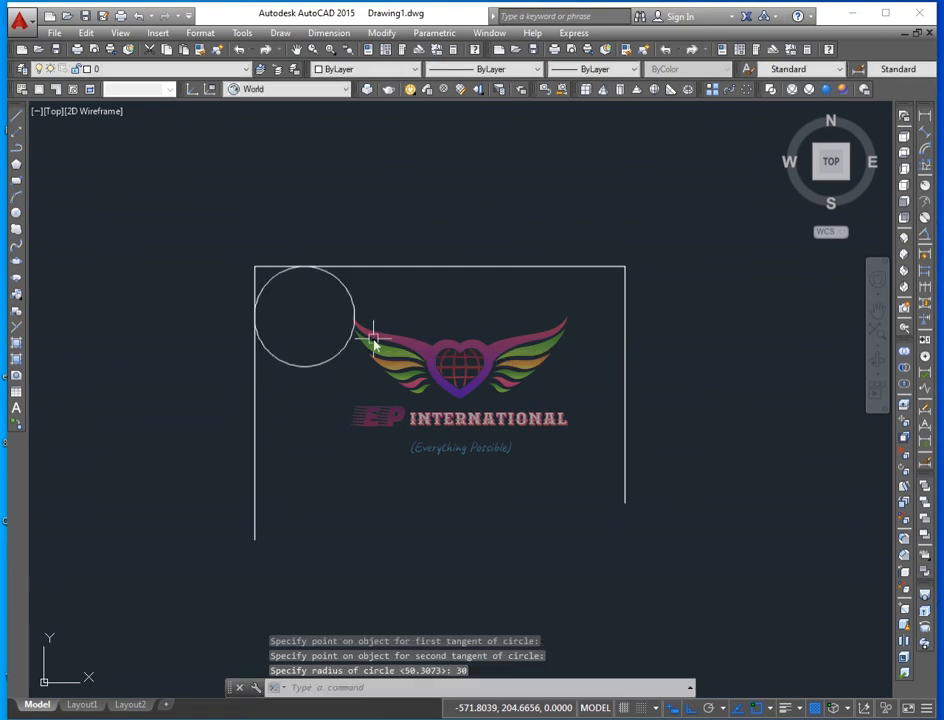
Step: Draw a Tan, Tan, Radius circle of radius 10 tangent to the frame's top line and right vertical line
scroll(352, 268, "up", 3)
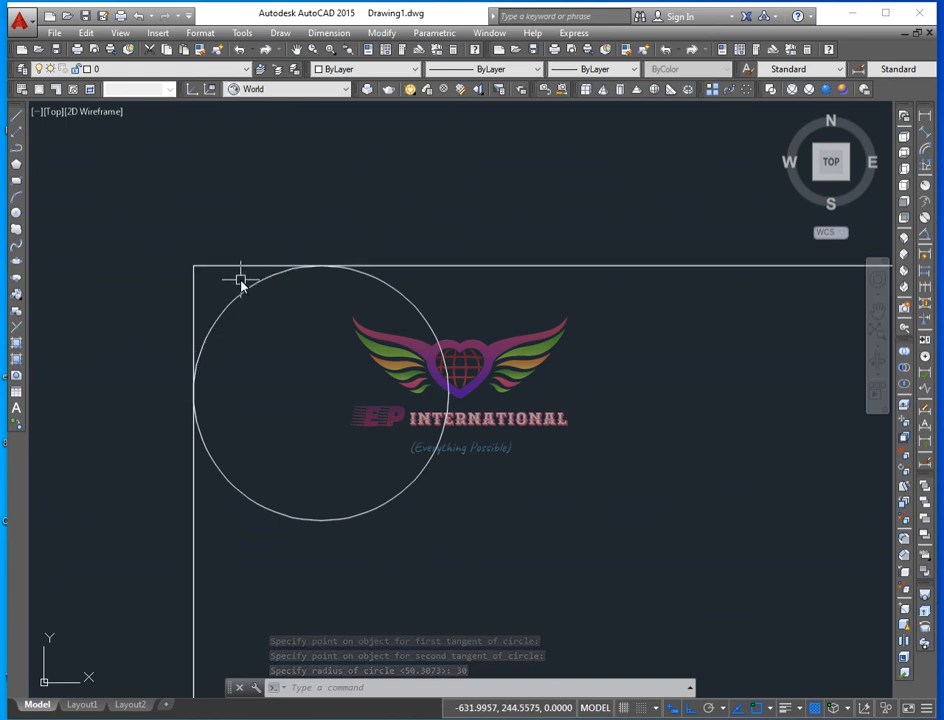
scroll(241, 284, "down", 2)
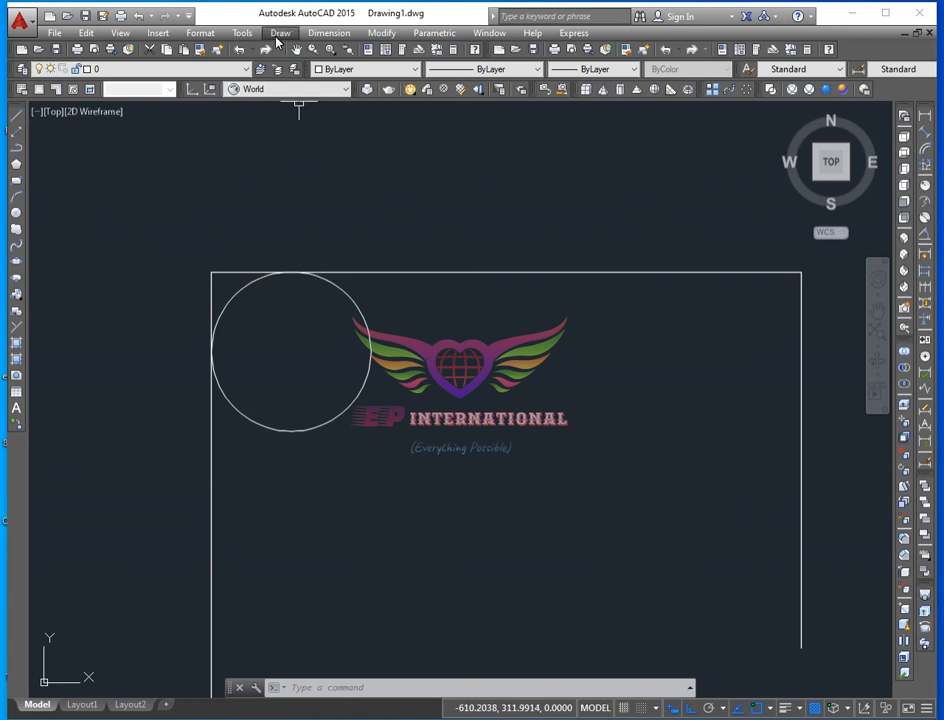
left_click(279, 34)
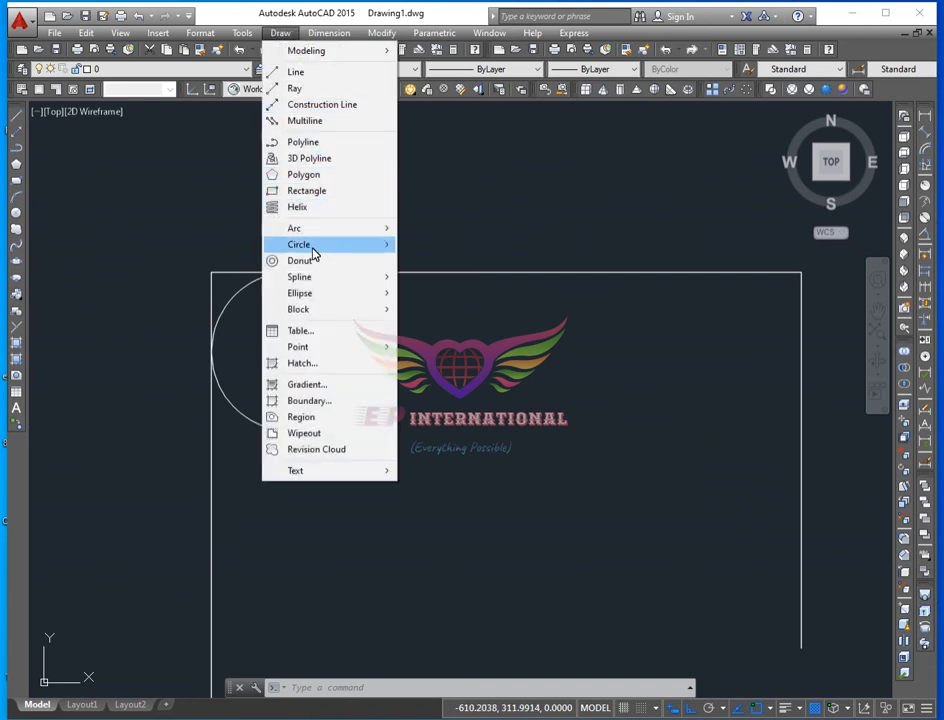
mouse_move(314, 245)
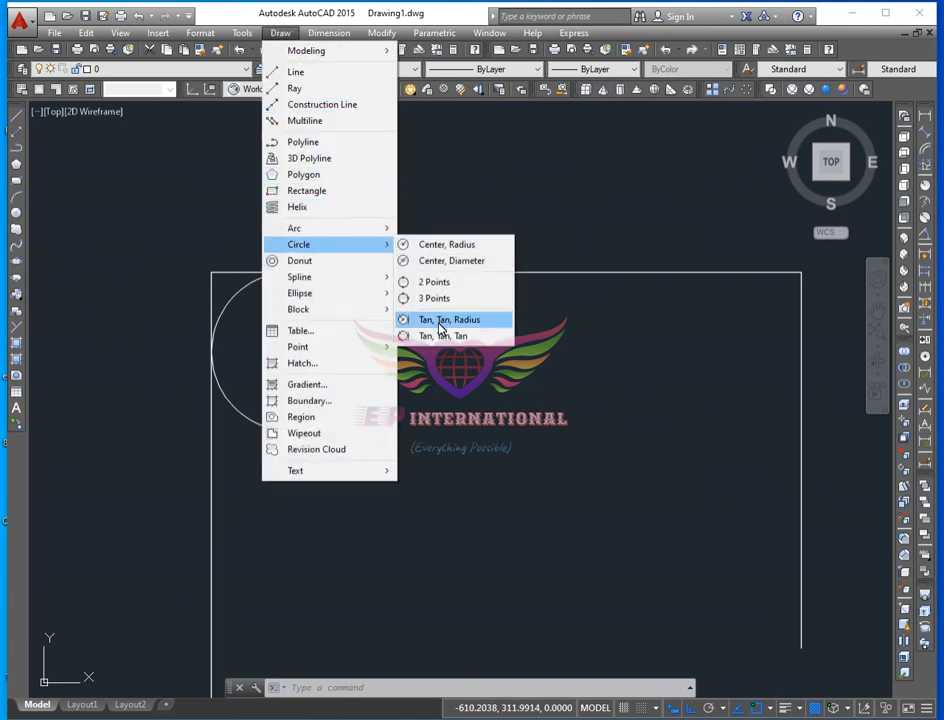
left_click(440, 322)
left_click(733, 271)
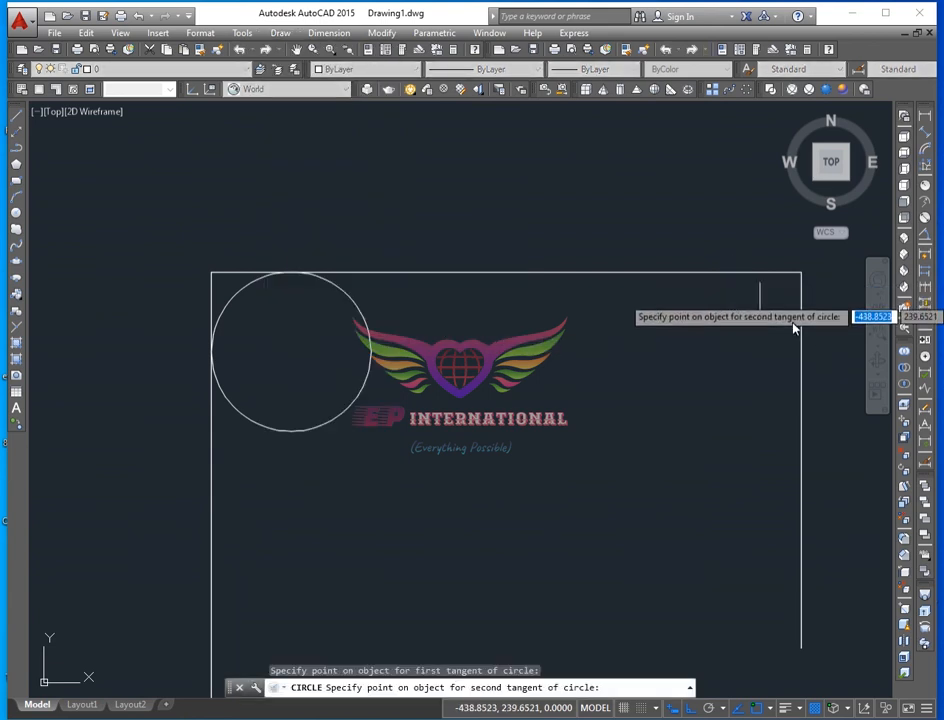
left_click(800, 341)
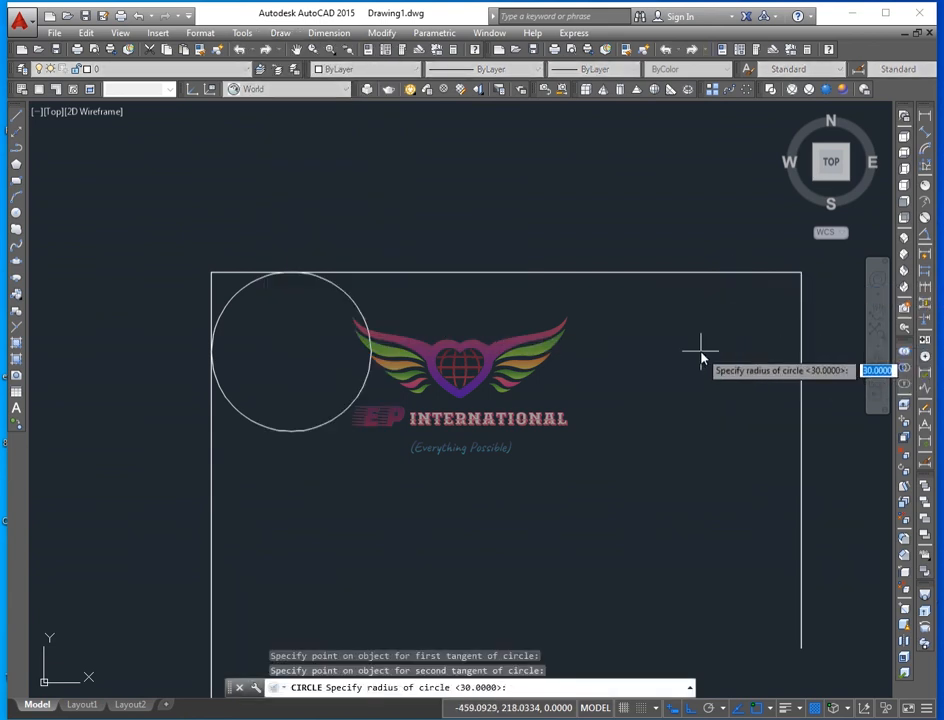
type("10")
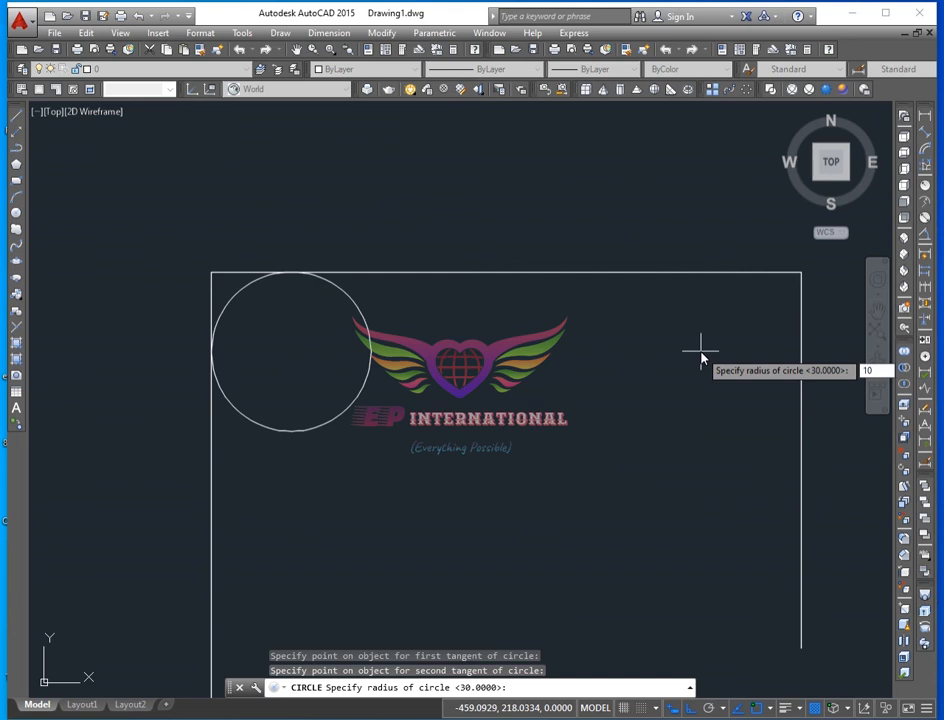
key("Return")
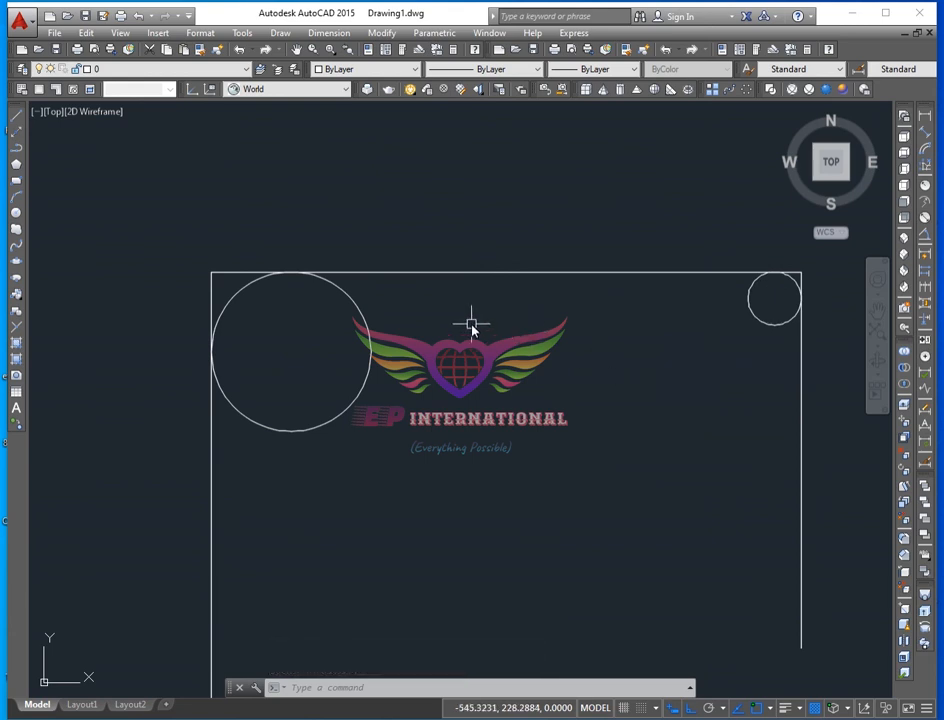
Step: Draw a horizontal line below the radius 30 circle, crossing the frame's left vertical line
type("l")
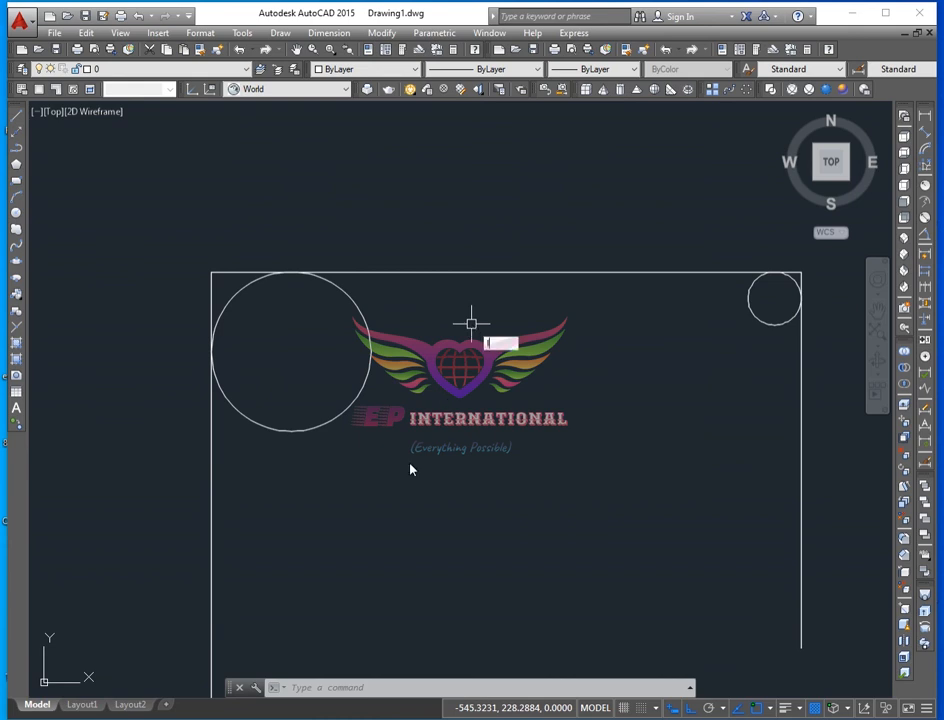
key("Return")
left_click(159, 549)
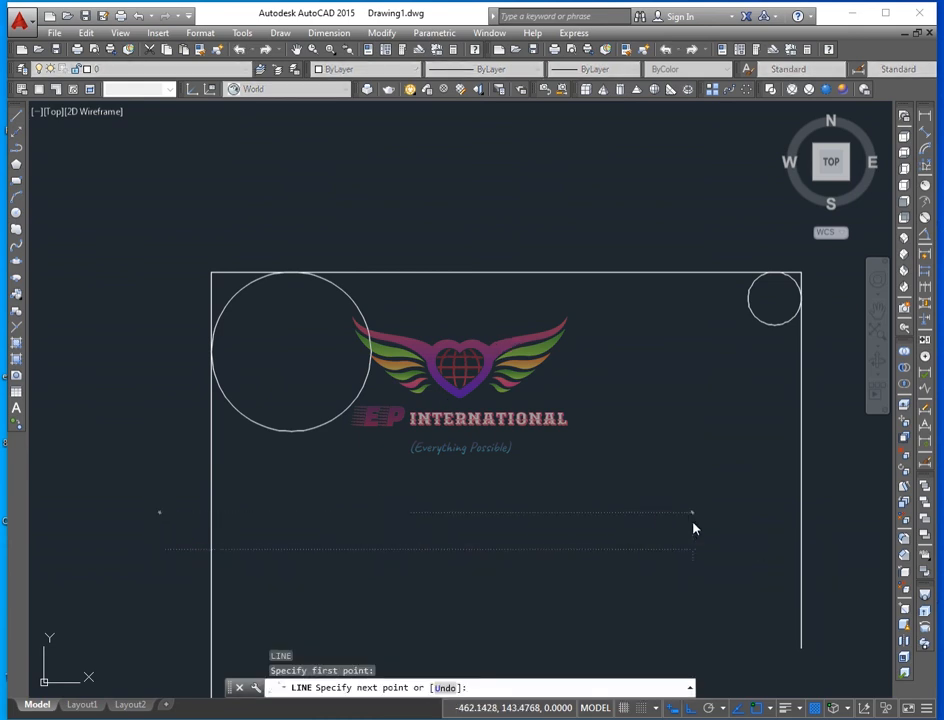
left_click(694, 530)
key("Return")
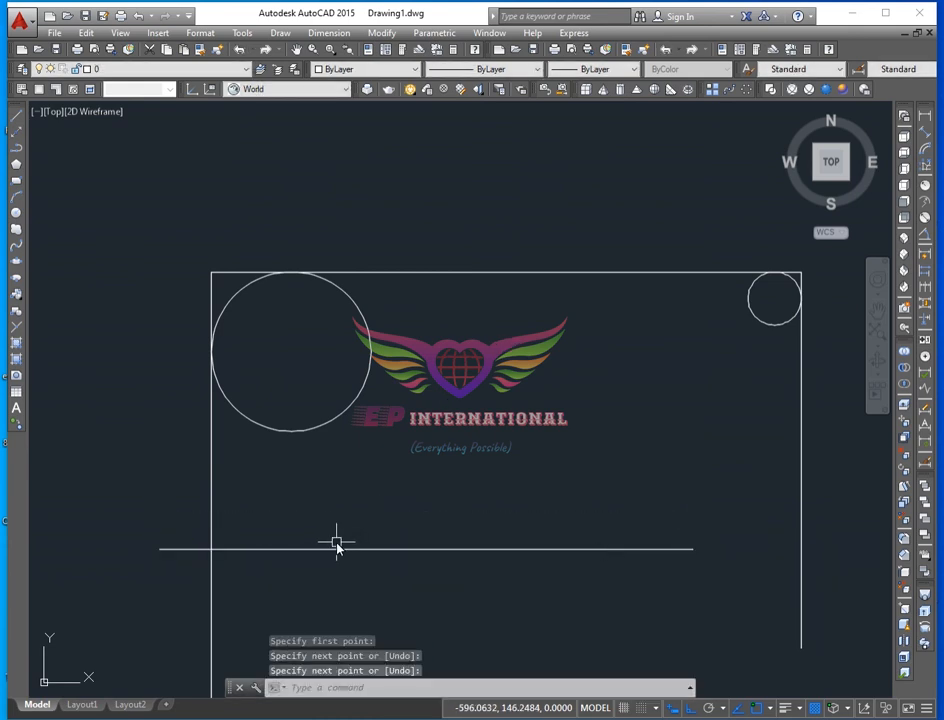
Step: Draw a Ttr circle of radius 5 tangent to the left vertical line and the lower horizontal line, inside the frame
left_click(16, 214)
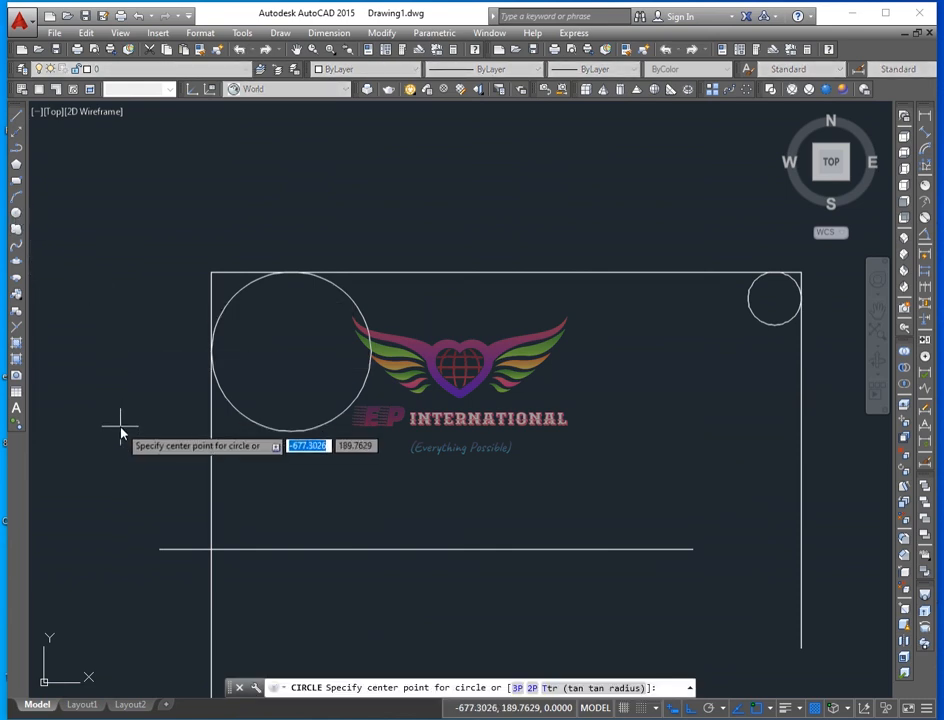
type("t")
key("Return")
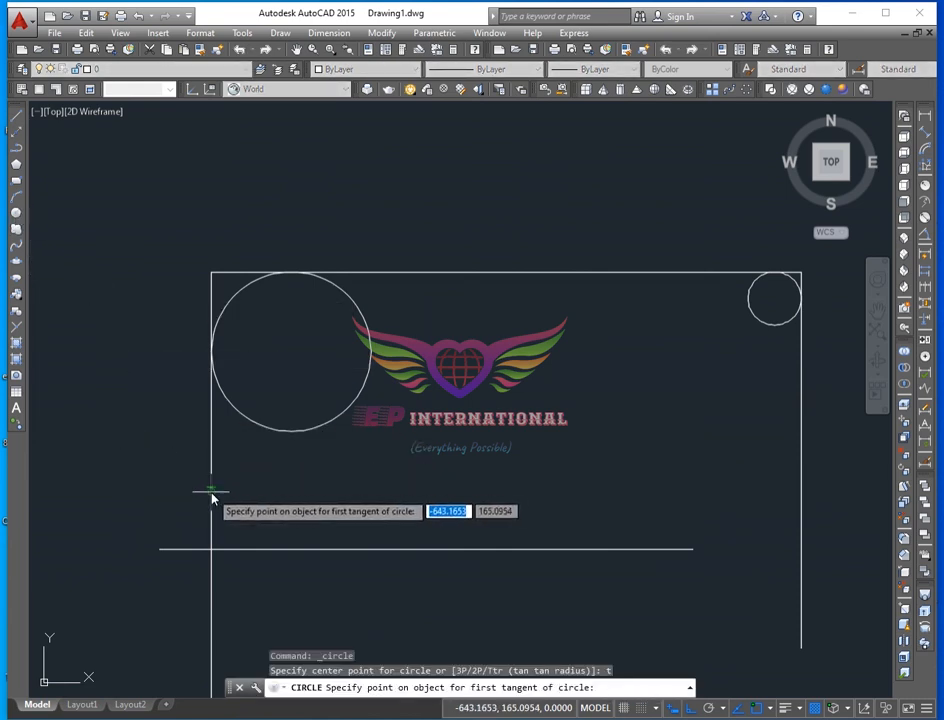
left_click(212, 494)
left_click(257, 548)
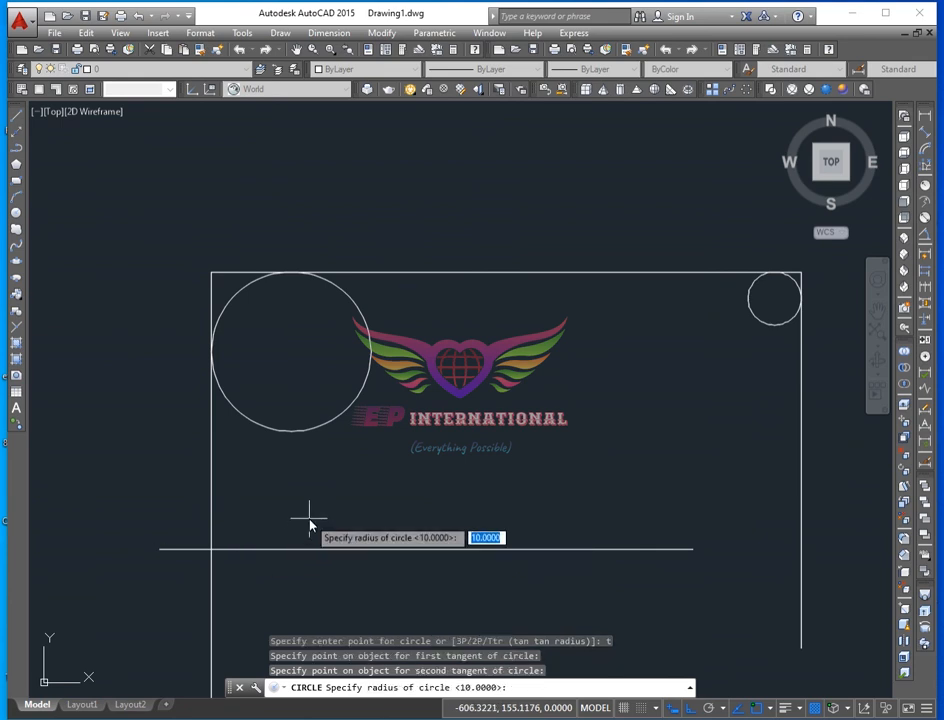
type("5")
key("Return")
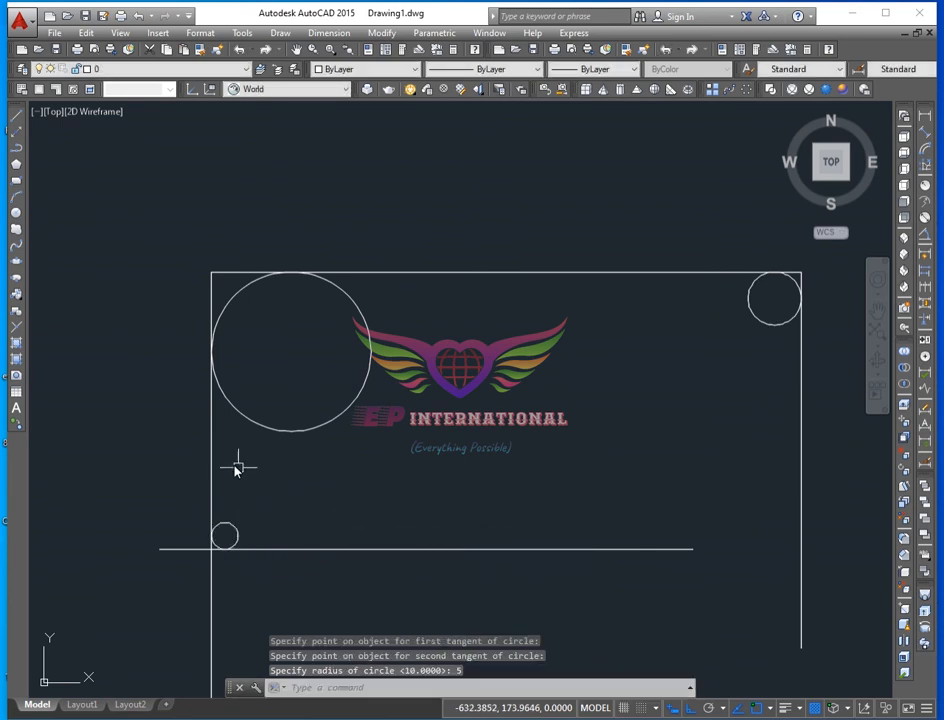
Step: Trim the radius 30 circle and the line ends beyond it into a rounded upper-left corner, using all objects as cutting edges
type("tr")
key("Return")
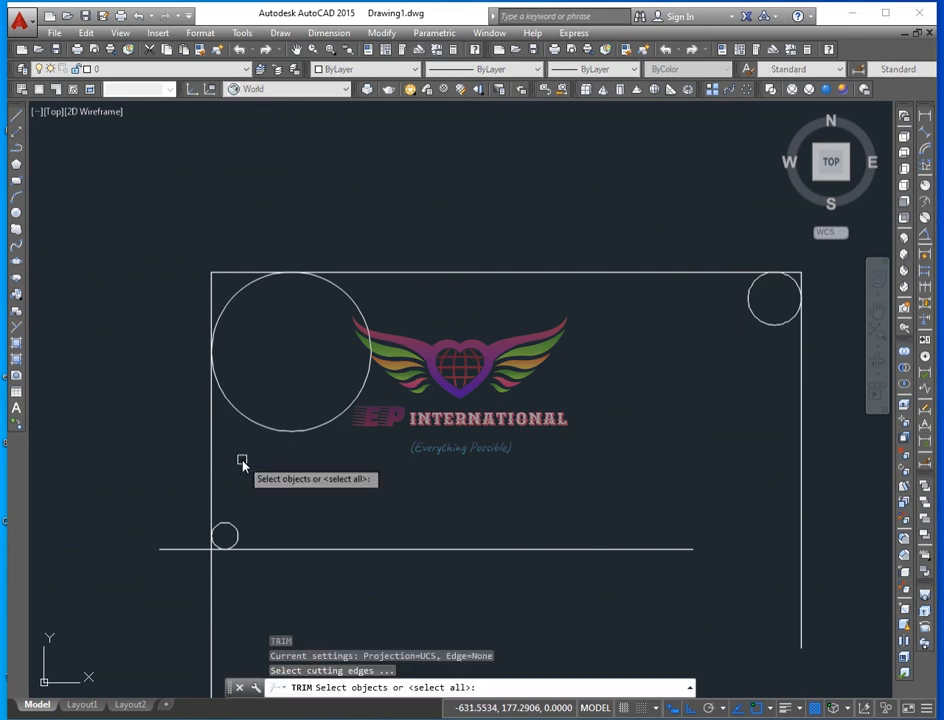
key("Return")
left_click(266, 432)
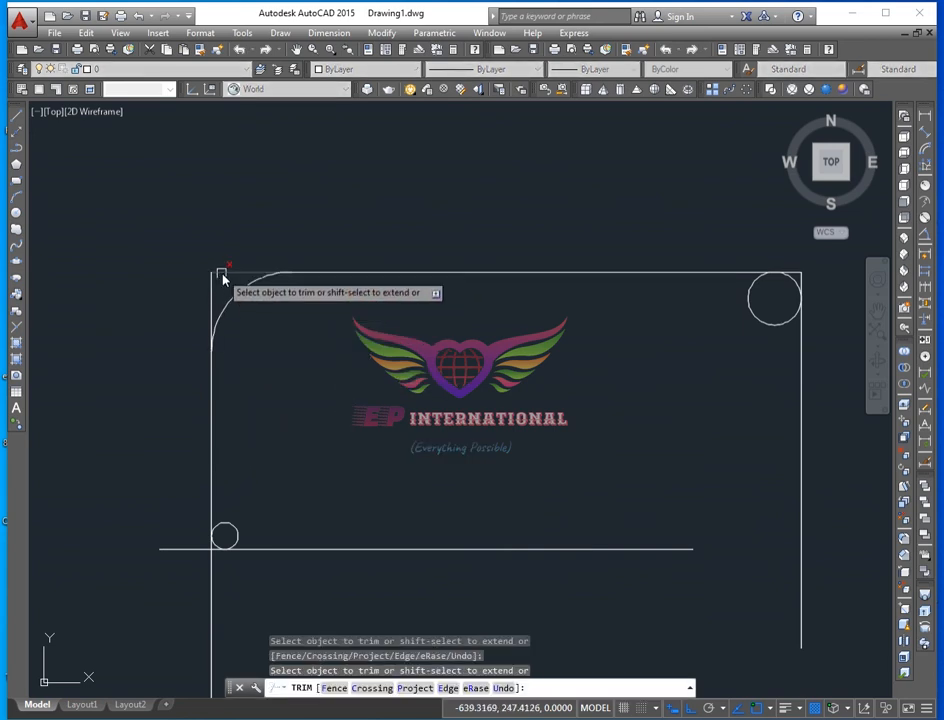
left_click(221, 271)
left_click(211, 300)
Step: Trim the radius 10 circle and the excess line ends into a rounded upper-right corner
left_click(764, 321)
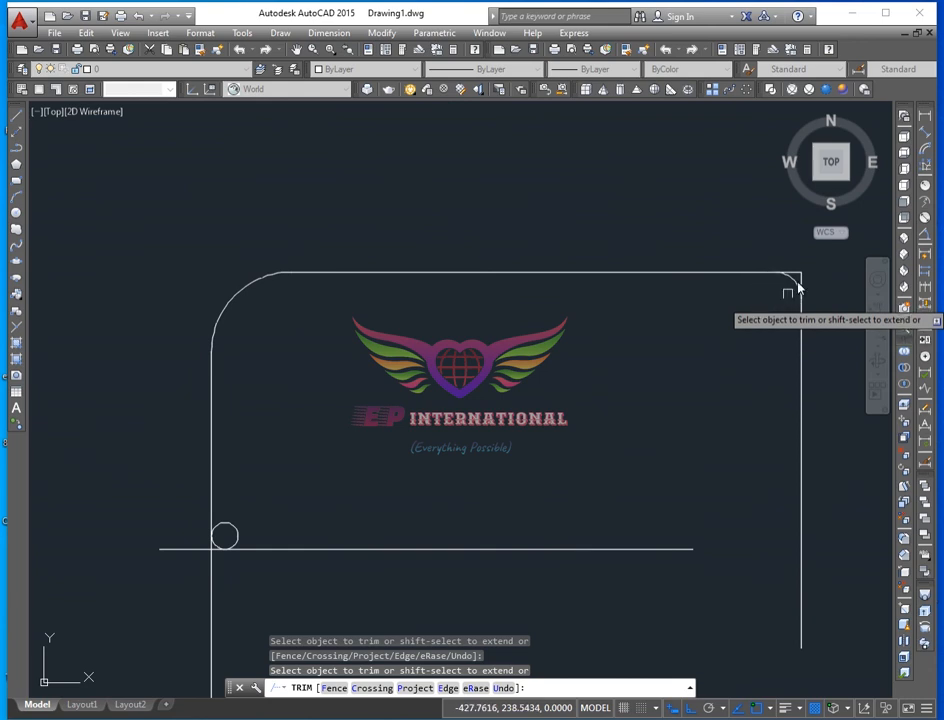
left_click(801, 284)
left_click(797, 266)
left_click(808, 282)
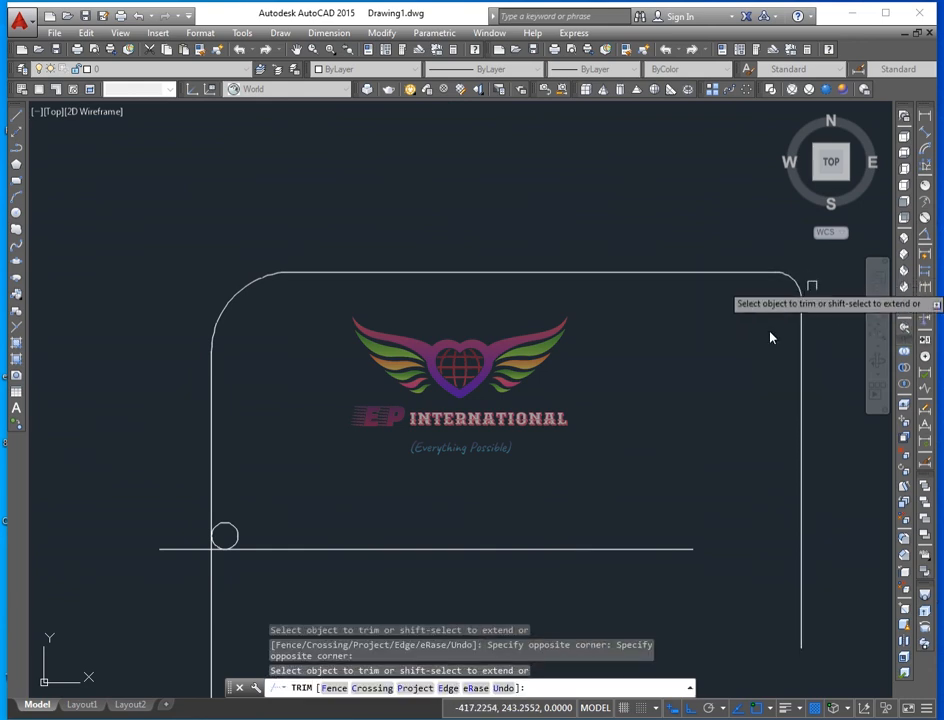
Step: Trim the excess line ends and the radius 5 circle at the lower-left corner to leave a rounded corner
scroll(207, 555, "up", 5)
left_click(208, 545)
left_click(203, 542)
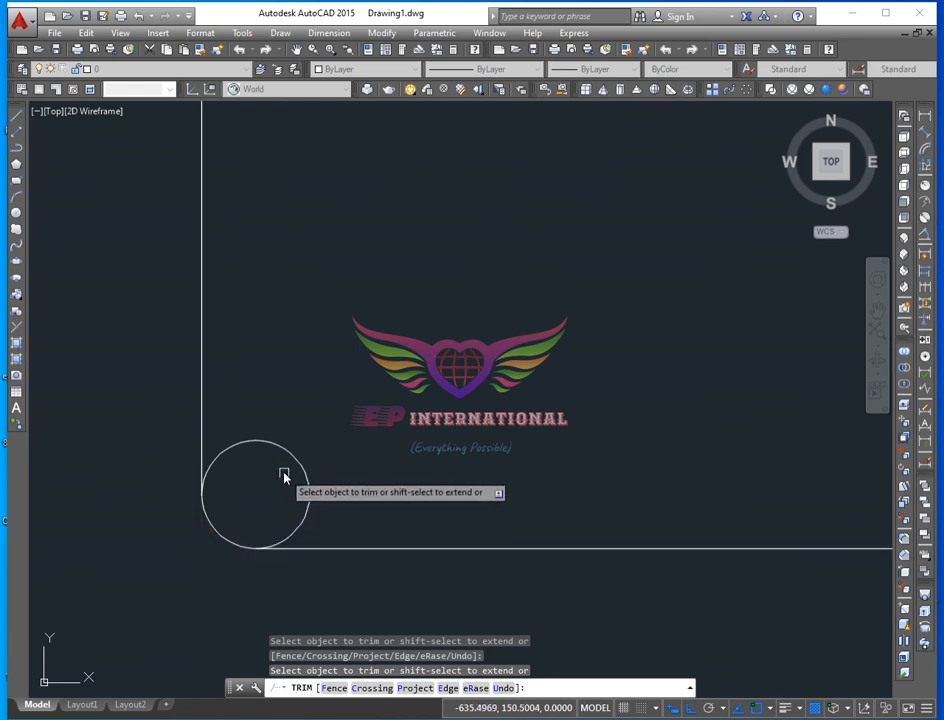
left_click(289, 456)
scroll(278, 487, "down", 5)
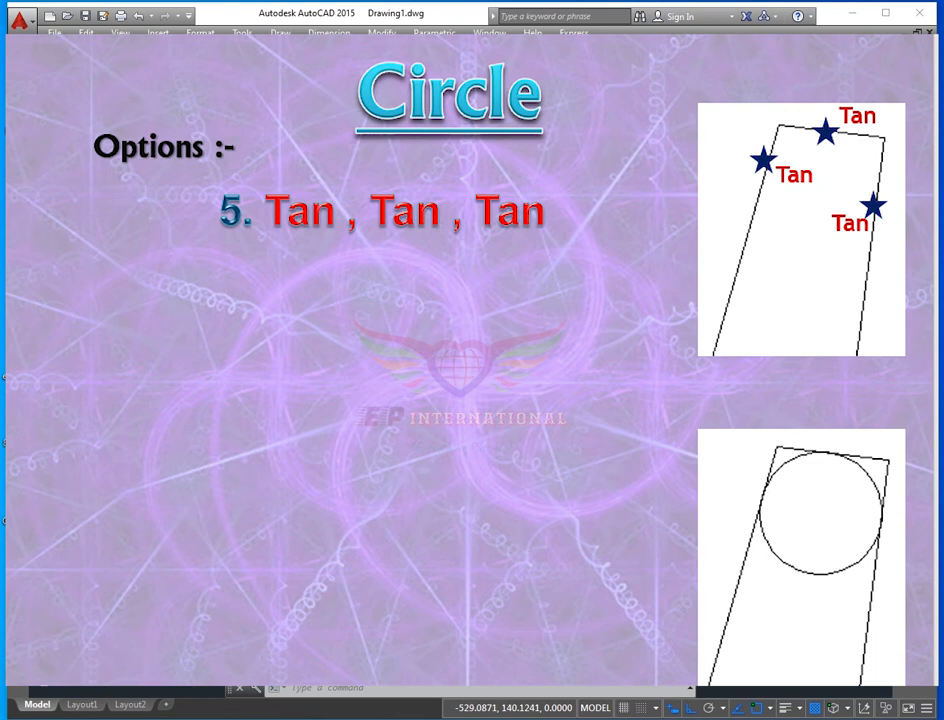
Step: Copy the three-line figure and its two circles about 121 units horizontally to the left, with Ortho on
scroll(472, 360, "down", 2)
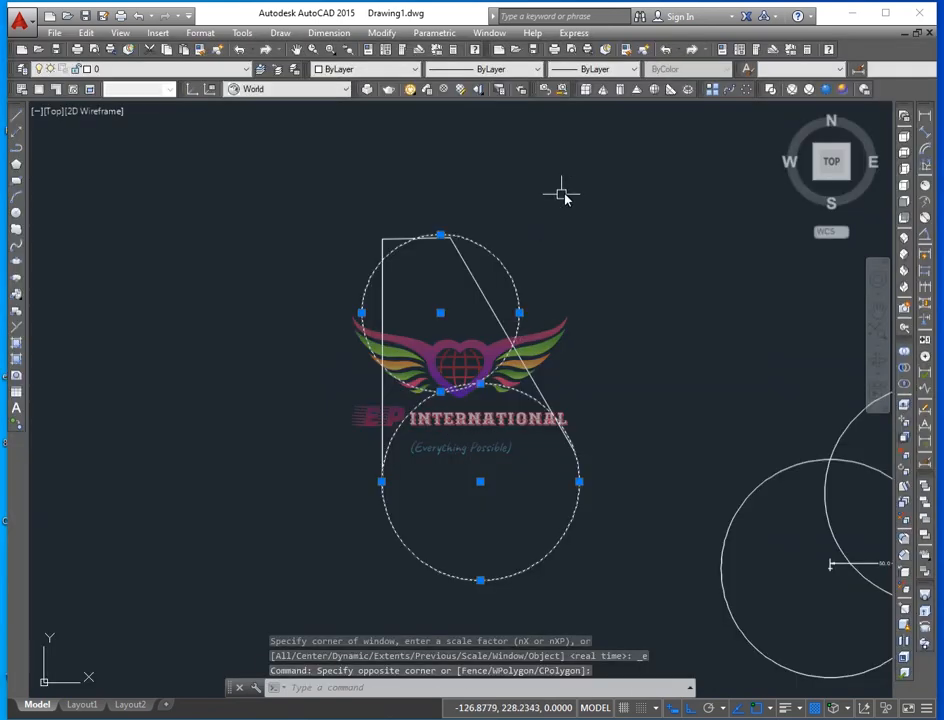
key("Escape")
left_click(570, 186)
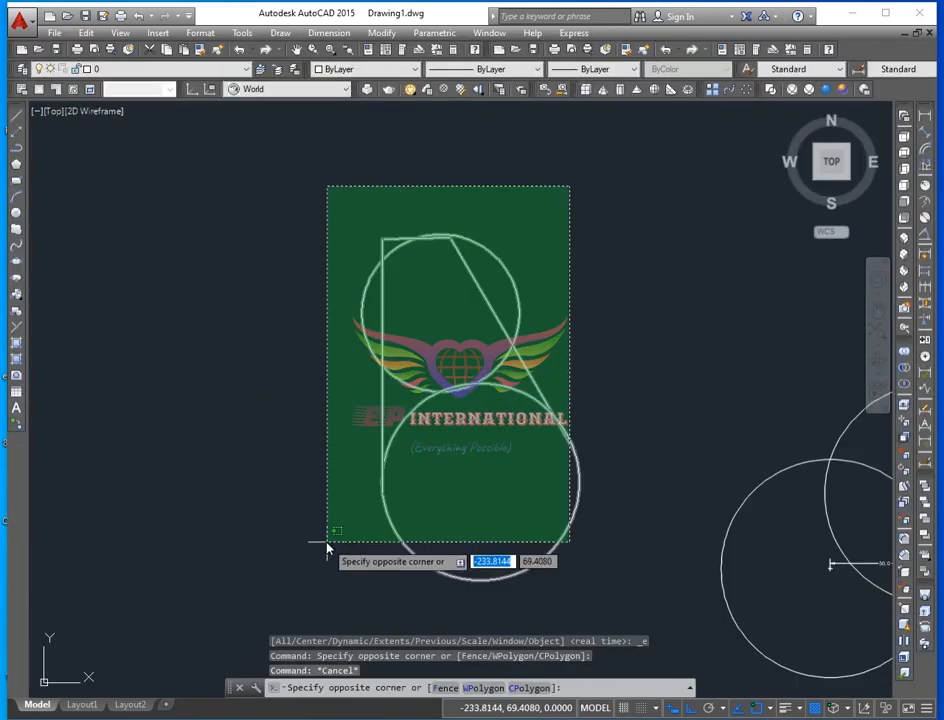
left_click(326, 547)
type("co")
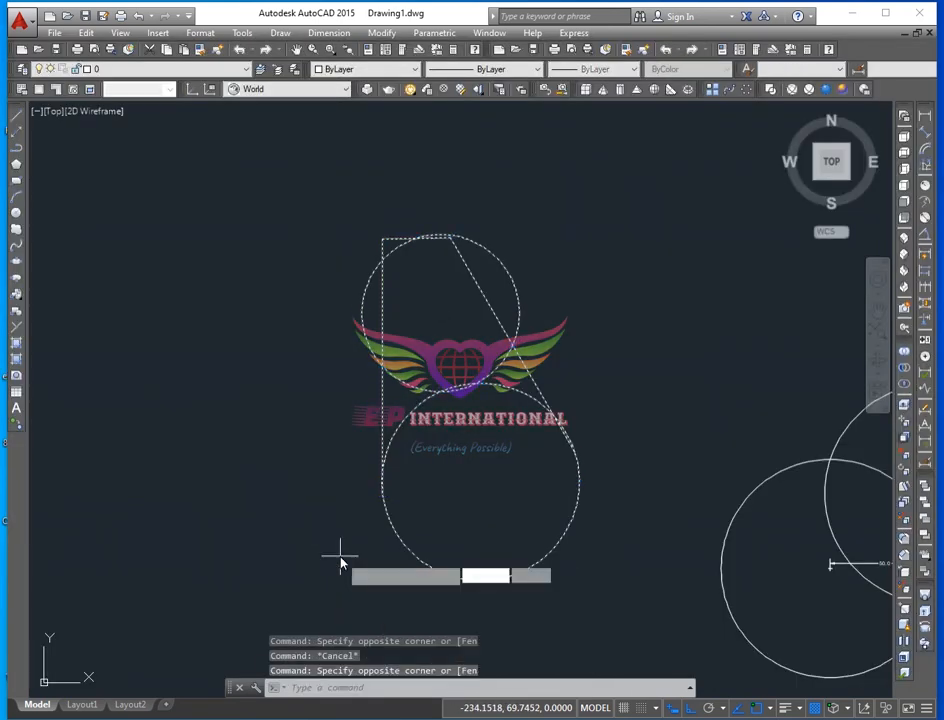
key("Return")
left_click(322, 480)
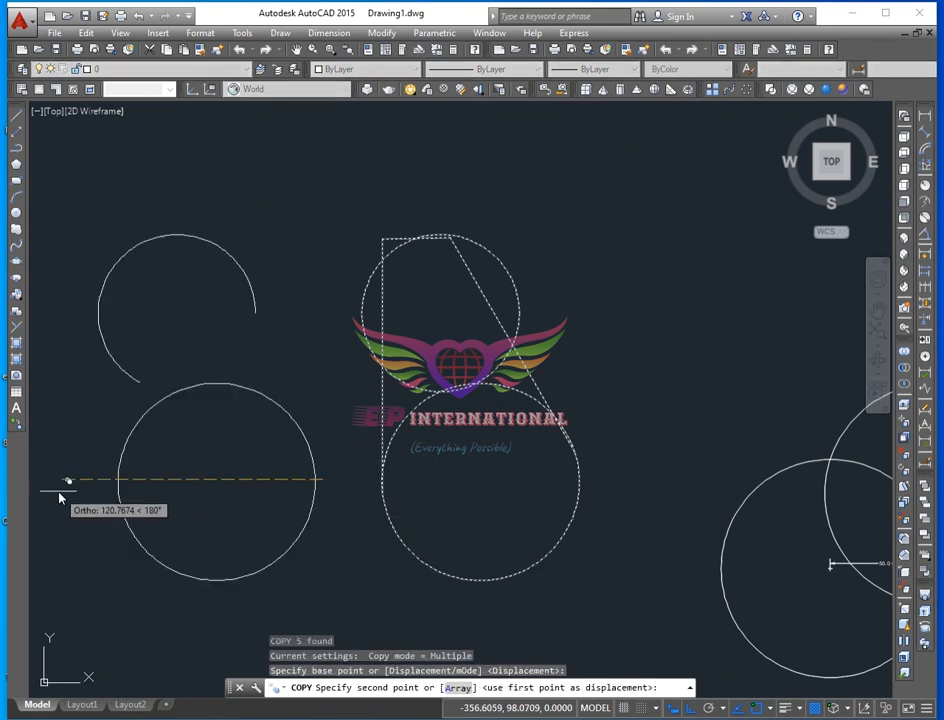
left_click(60, 490)
key("Escape")
Step: Erase both circles from the copied figure, keeping its three lines
left_click(207, 350)
left_click(166, 468)
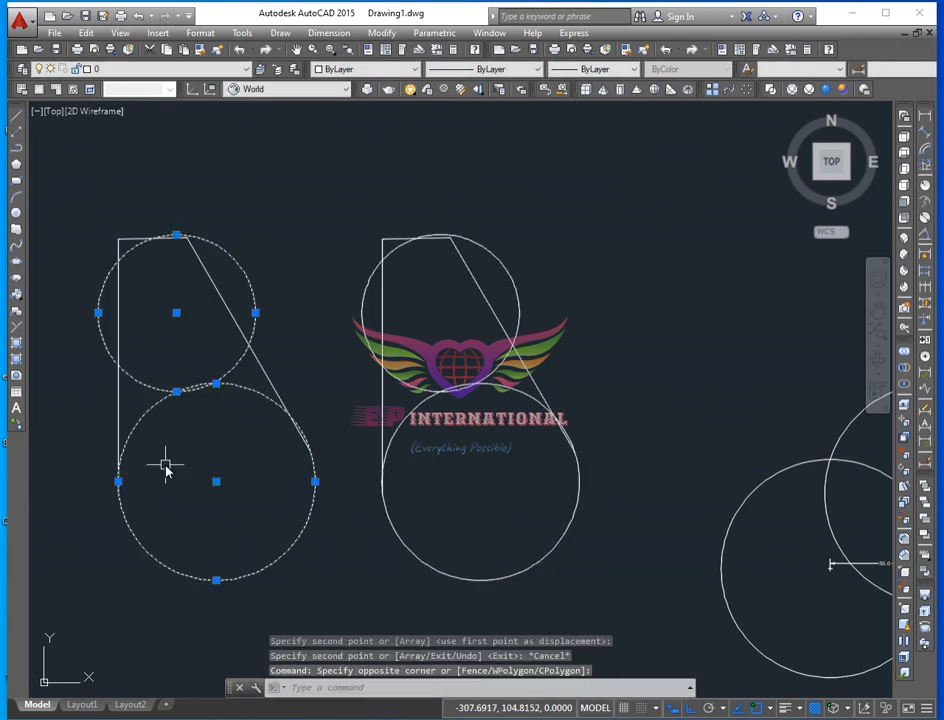
key("Delete")
Step: Draw a Tan, Tan, Tan circle touching the left vertical, top and slanted lines of the copied figure
scroll(316, 338, "down", 3)
mouse_move(207, 446)
middle_mouse_down()
mouse_move(357, 400)
mouse_move(347, 407)
middle_mouse_up()
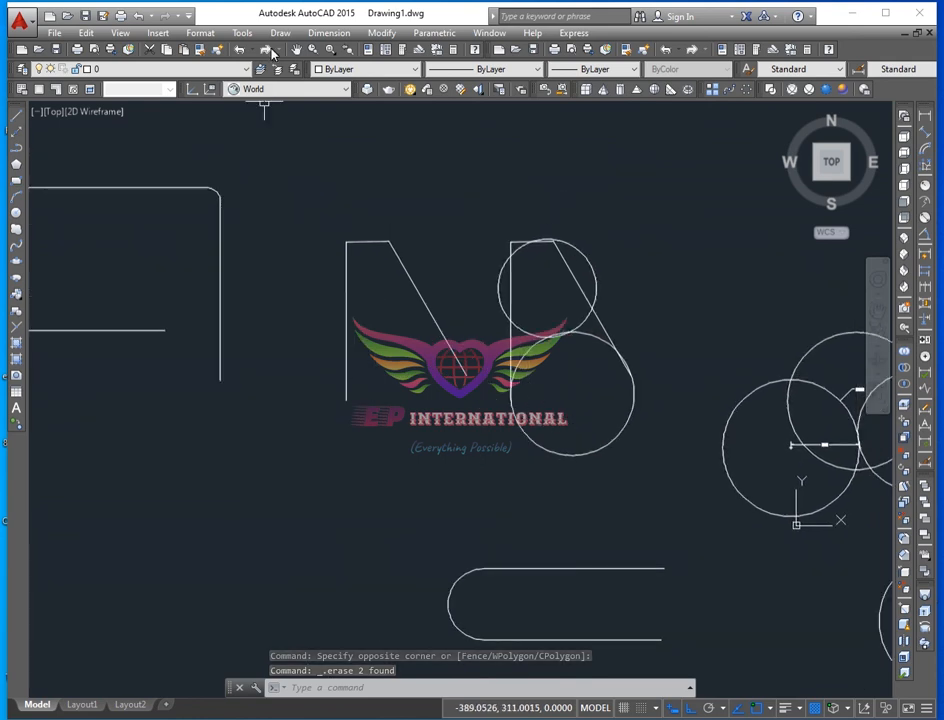
left_click(281, 34)
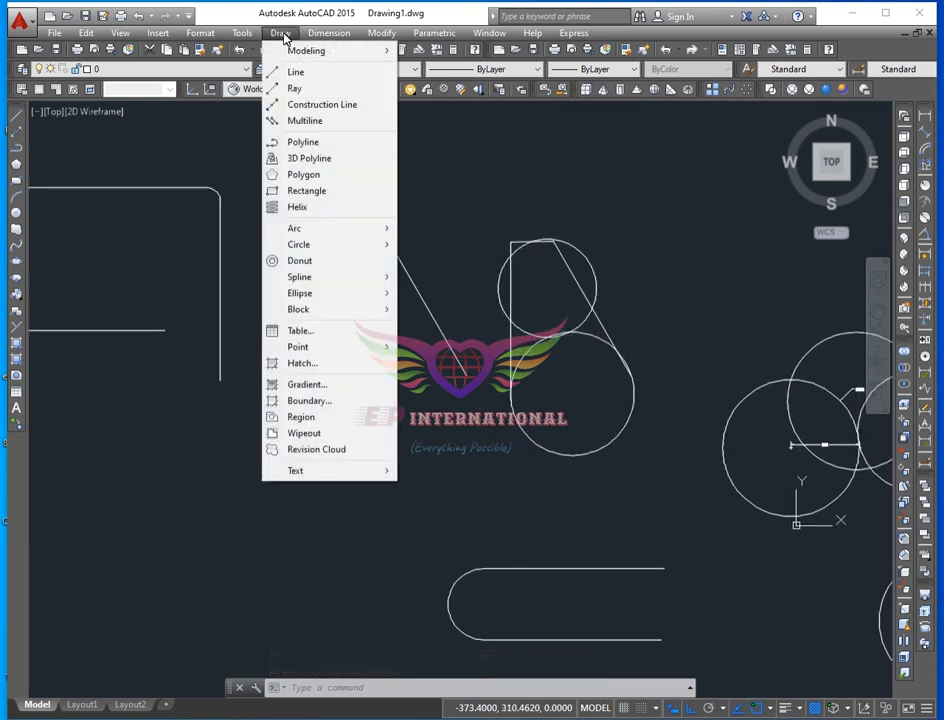
mouse_move(371, 244)
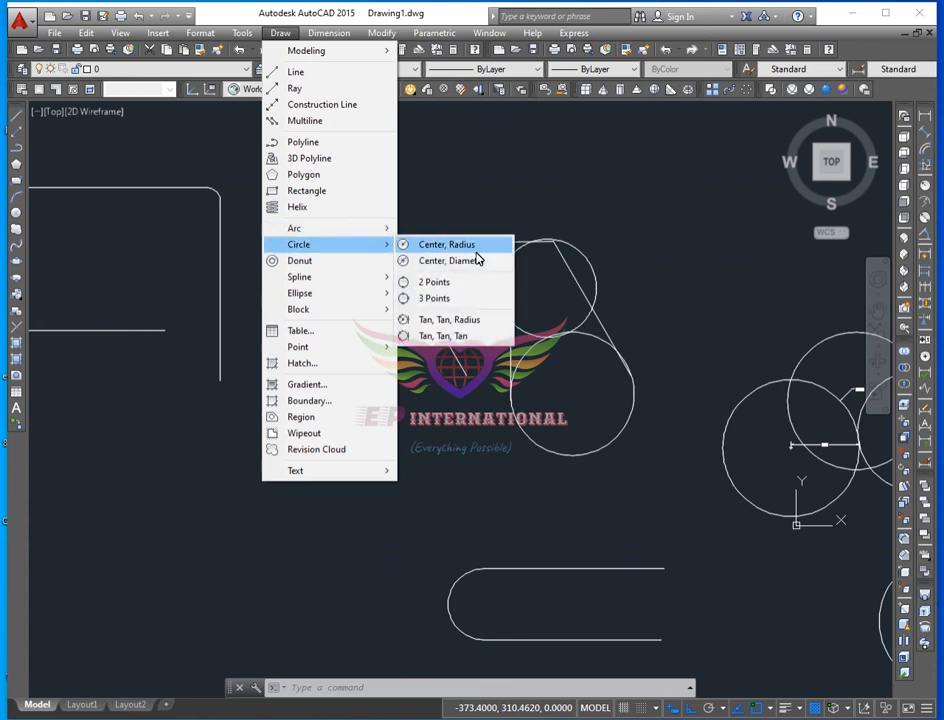
left_click(455, 339)
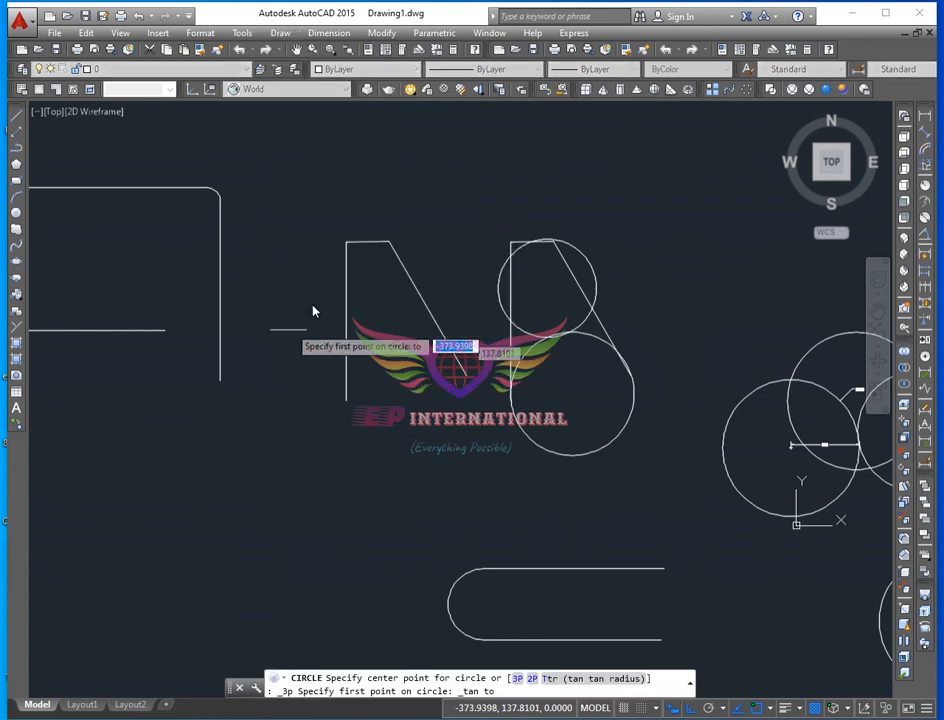
left_click(345, 384)
left_click(370, 246)
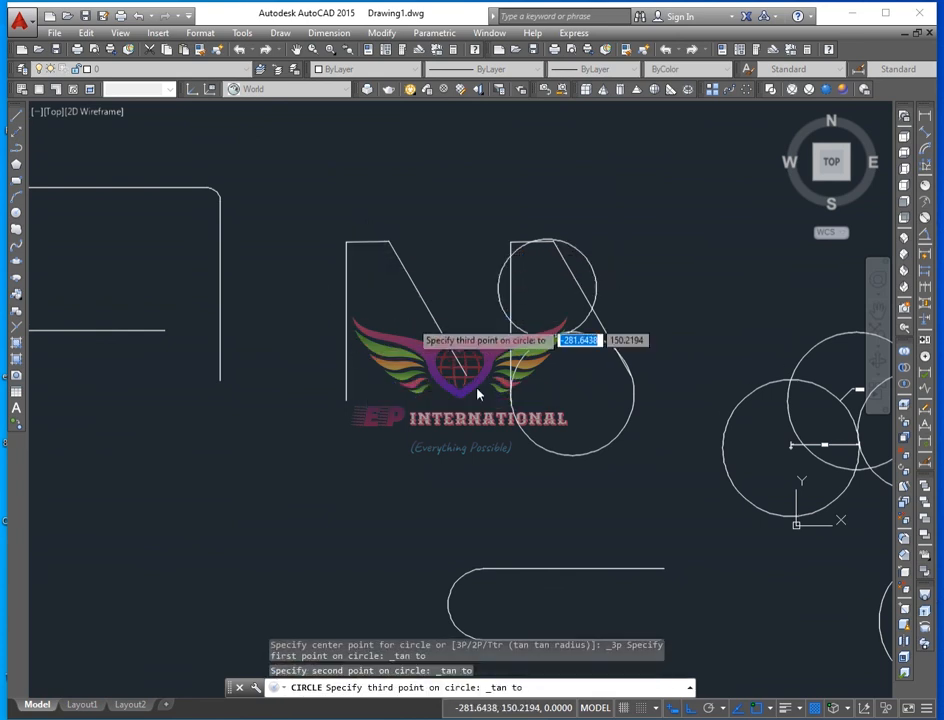
left_click(432, 314)
Step: Trim the circle's lower arc and the line ends beyond its tangent points, using all objects as cutting edges
scroll(368, 255, "up", 6)
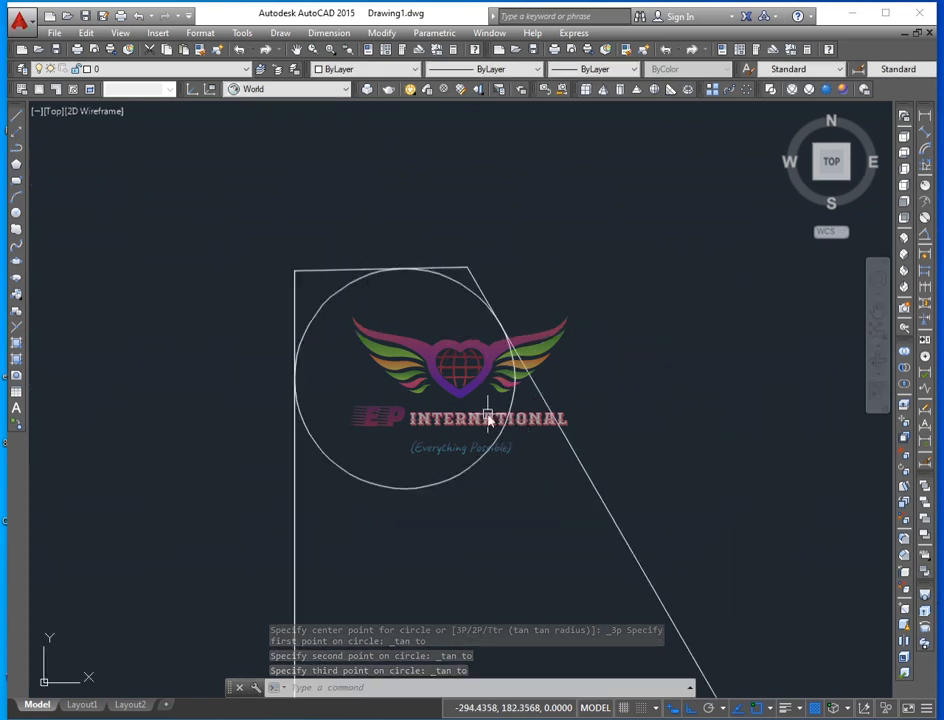
type("tr")
key("Return")
key("Return")
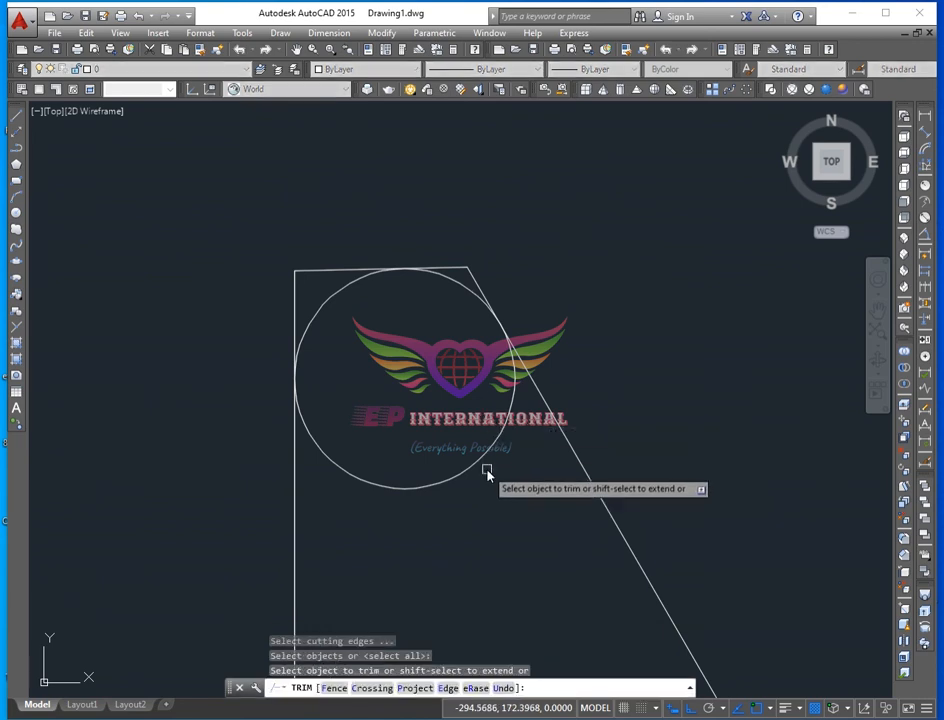
left_click(481, 461)
left_click(485, 293)
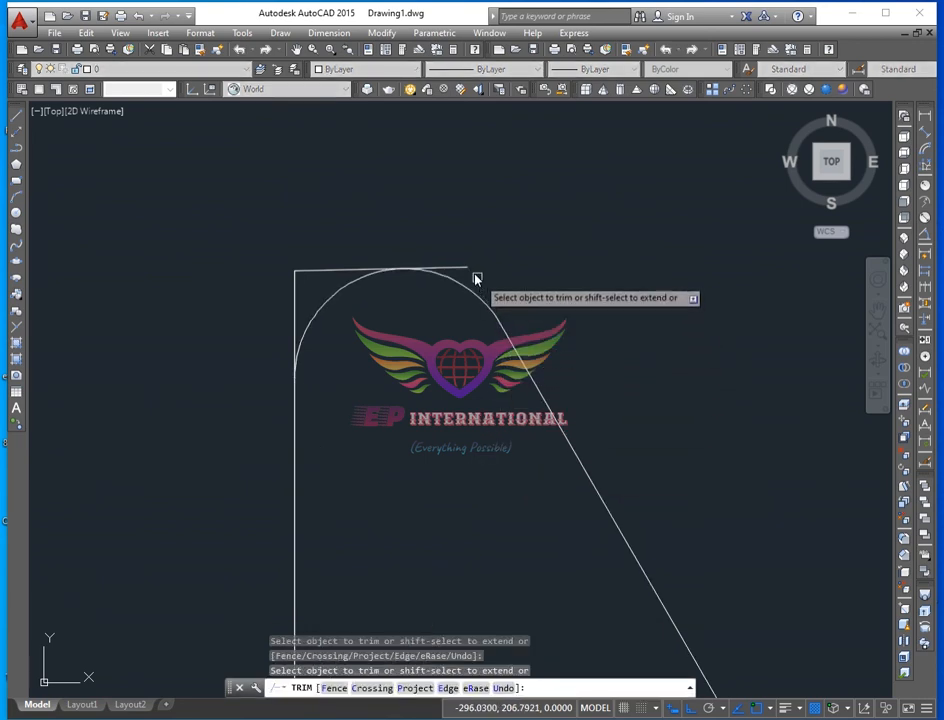
left_click(460, 268)
left_click(337, 270)
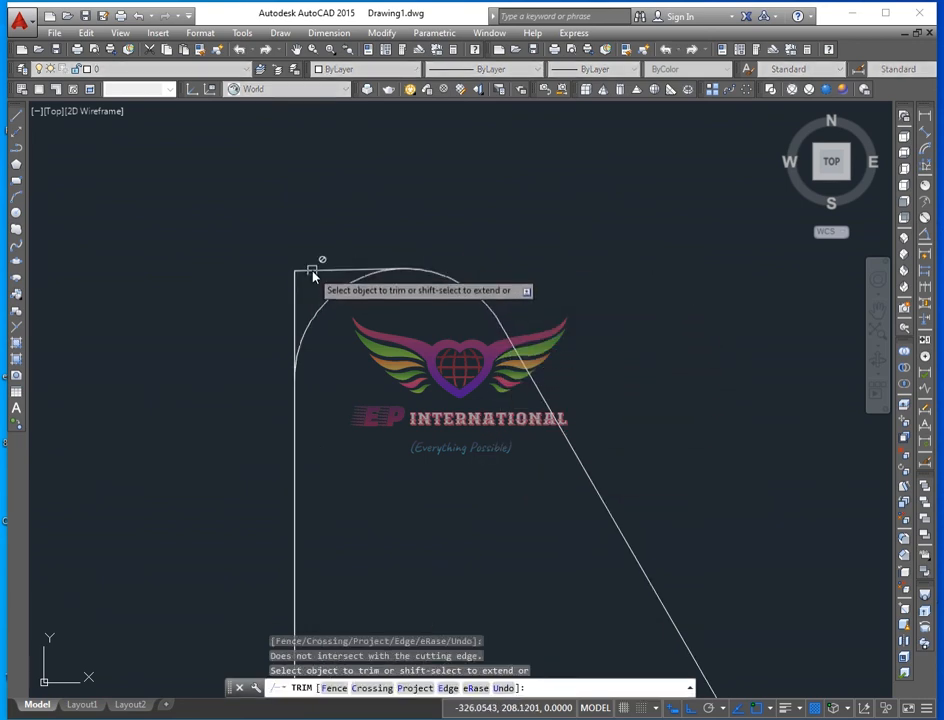
left_click(295, 281)
key("Escape")
Step: Erase the leftover piece of the top line above the rounded arc
left_click(322, 256)
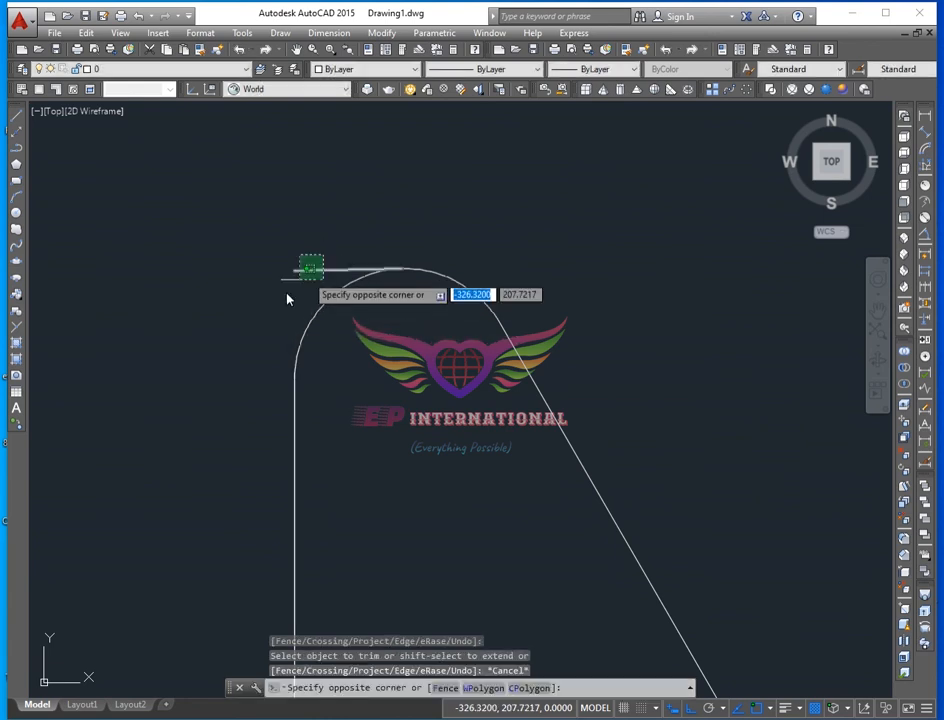
left_click(287, 295)
key("Delete")
scroll(294, 251, "down", 3)
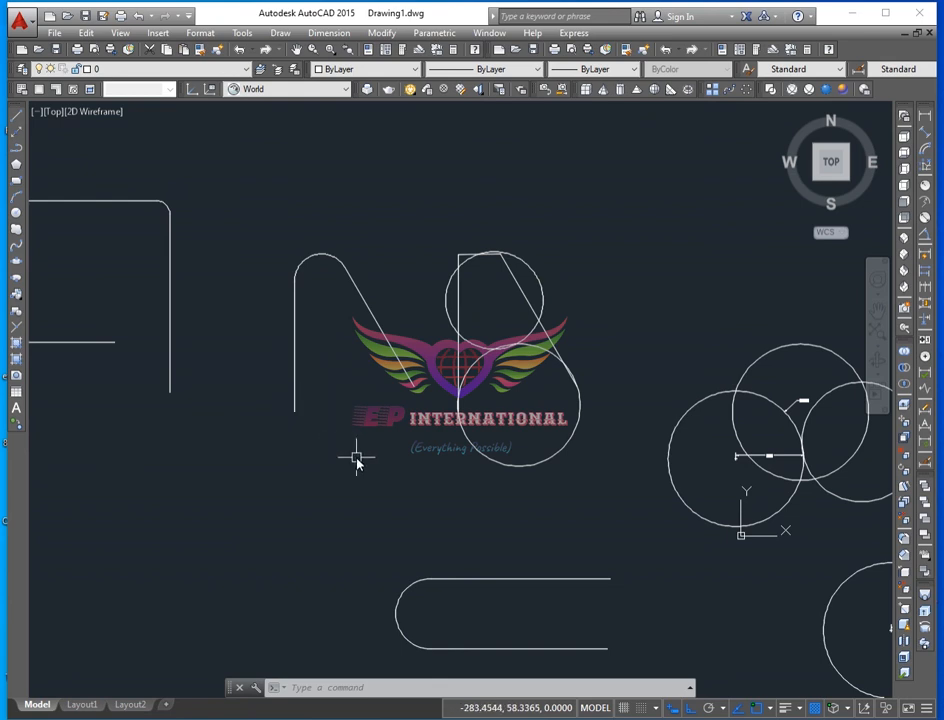
scroll(357, 462, "down", 3)
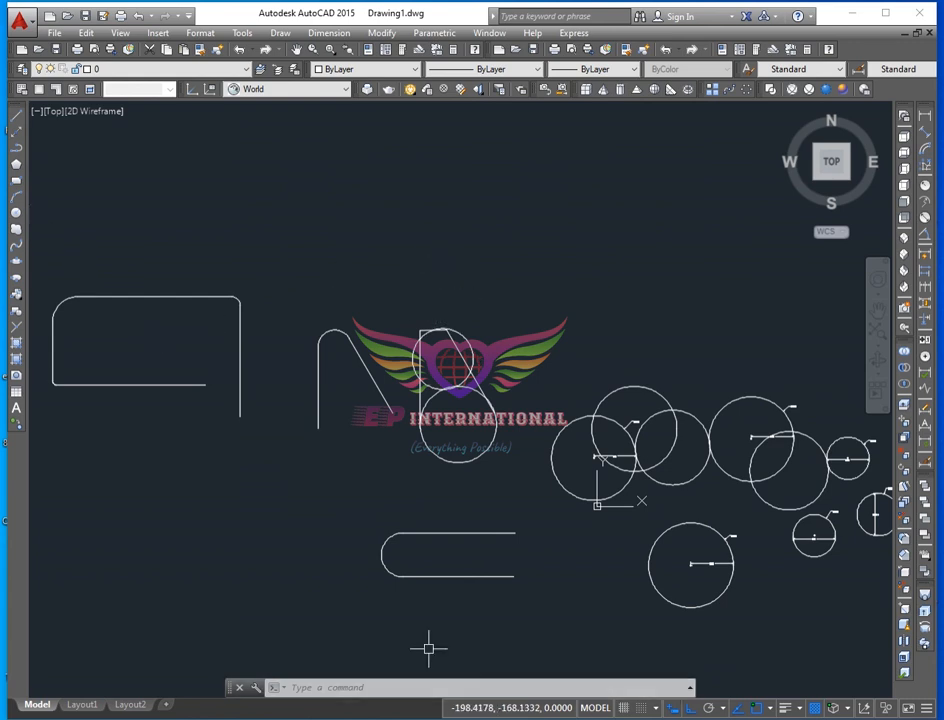
left_click(795, 717)
left_click(769, 710)
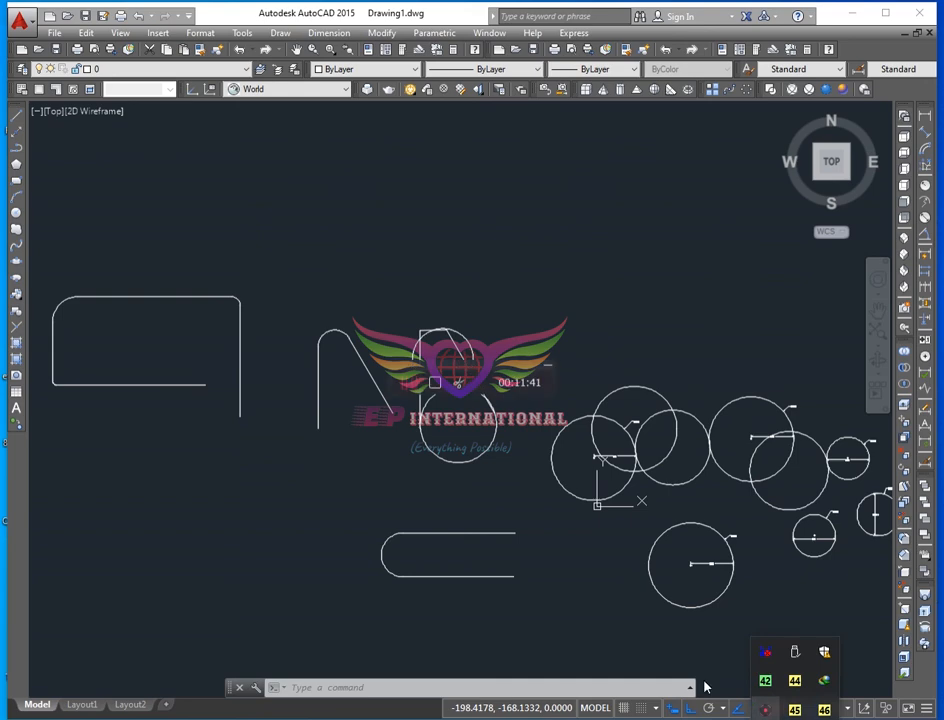